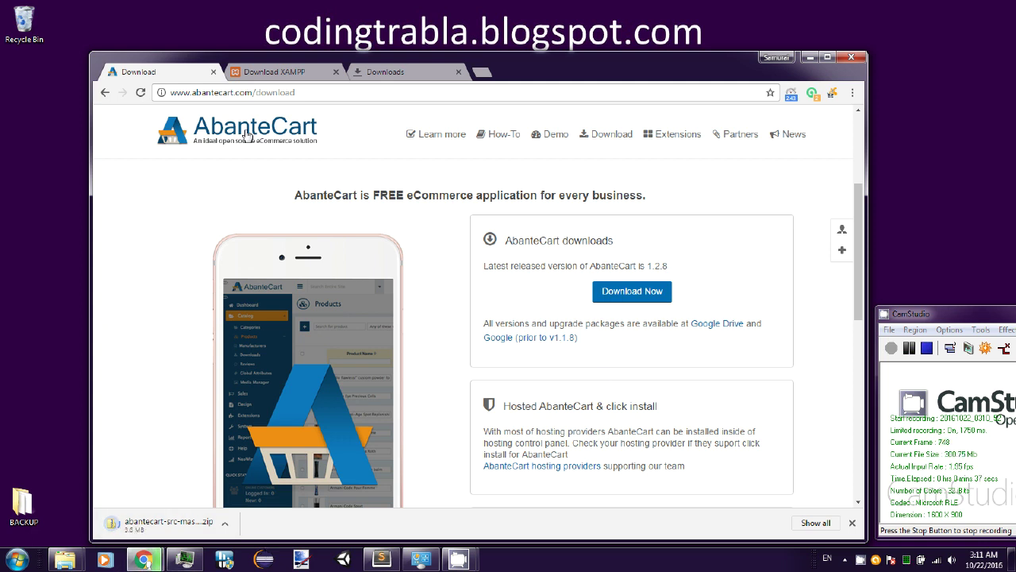
# - Switch to the XAMPP download page and select its full web address
pyautogui.click(274, 71)
pyautogui.click(364, 92)
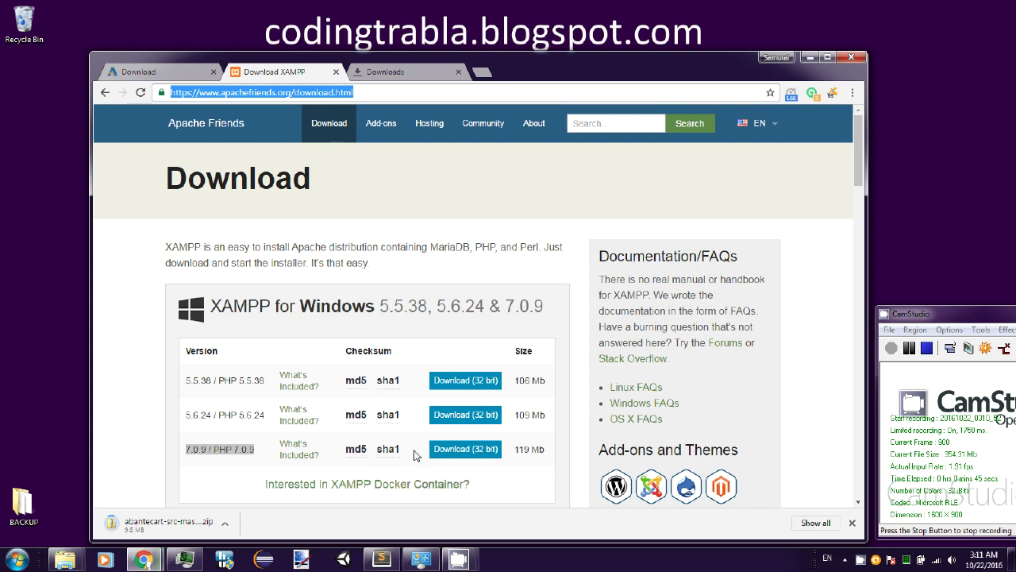
# - Download the XAMPP 7.0.9 32-bit Windows installer and view the browser's downloads list
pyautogui.click(501, 449)
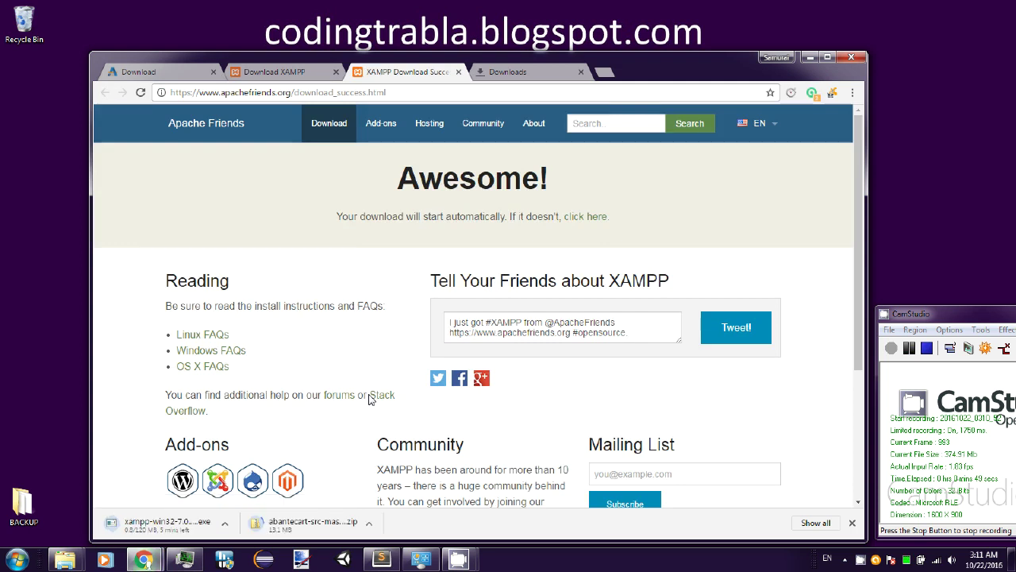
pyautogui.click(535, 72)
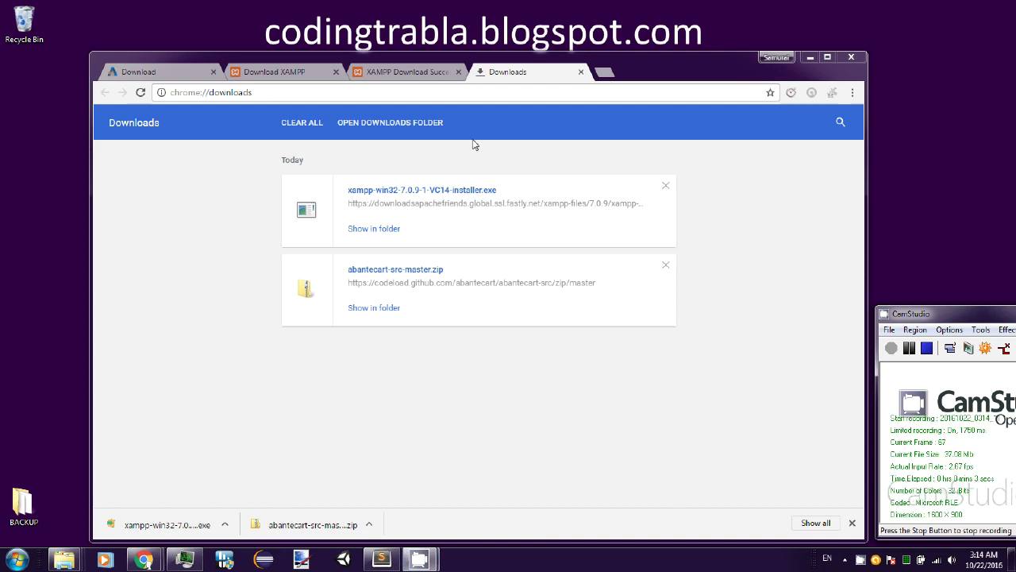
# - From the Downloads folder, launch xampp-win32-7.0.9-1-VC14-installer.exe
pyautogui.click(418, 125)
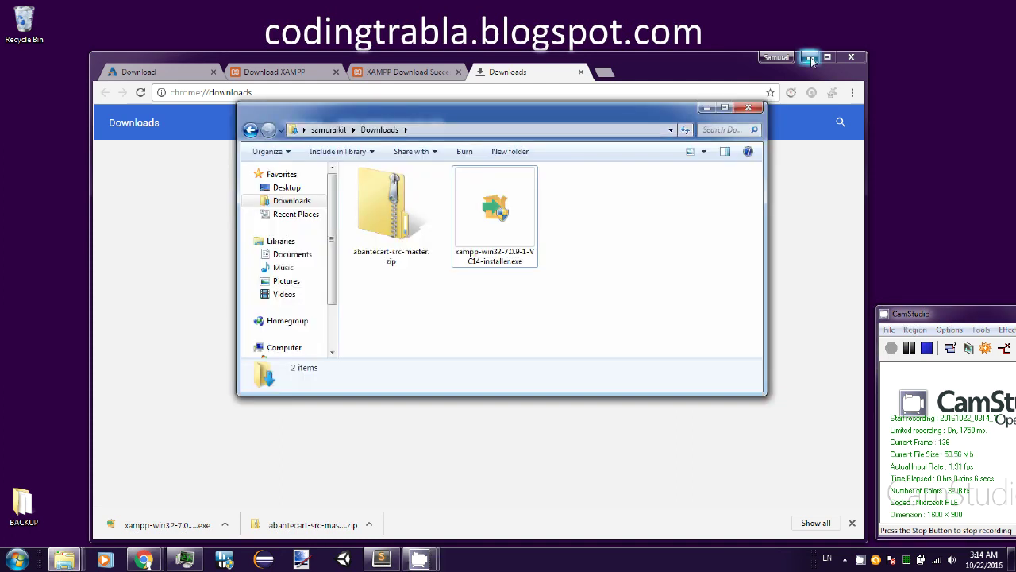
pyautogui.click(810, 57)
pyautogui.moveTo(617, 118); pyautogui.dragTo(607, 102)
pyautogui.click(465, 114)
pyautogui.click(389, 184)
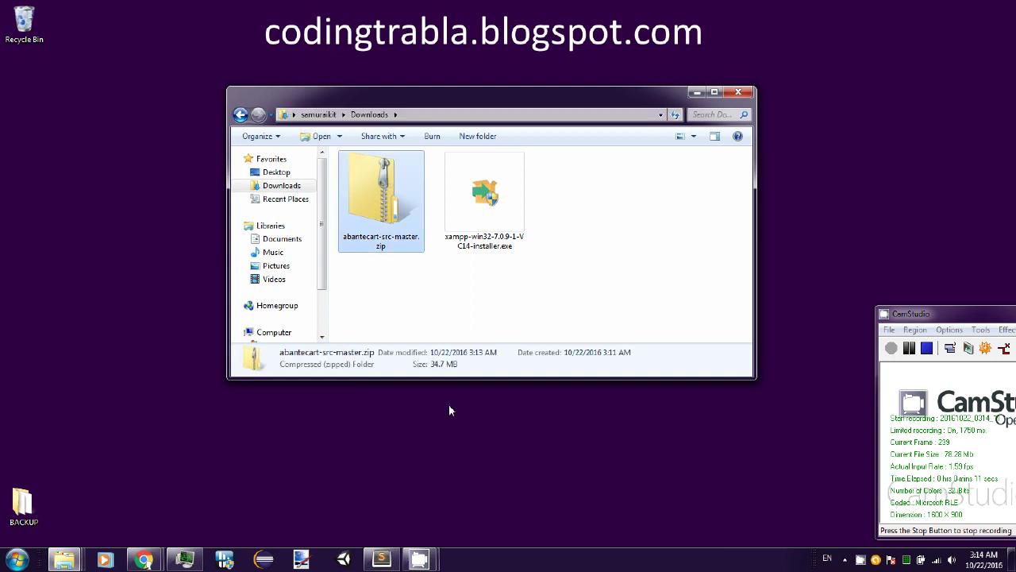
pyautogui.doubleClick(490, 227)
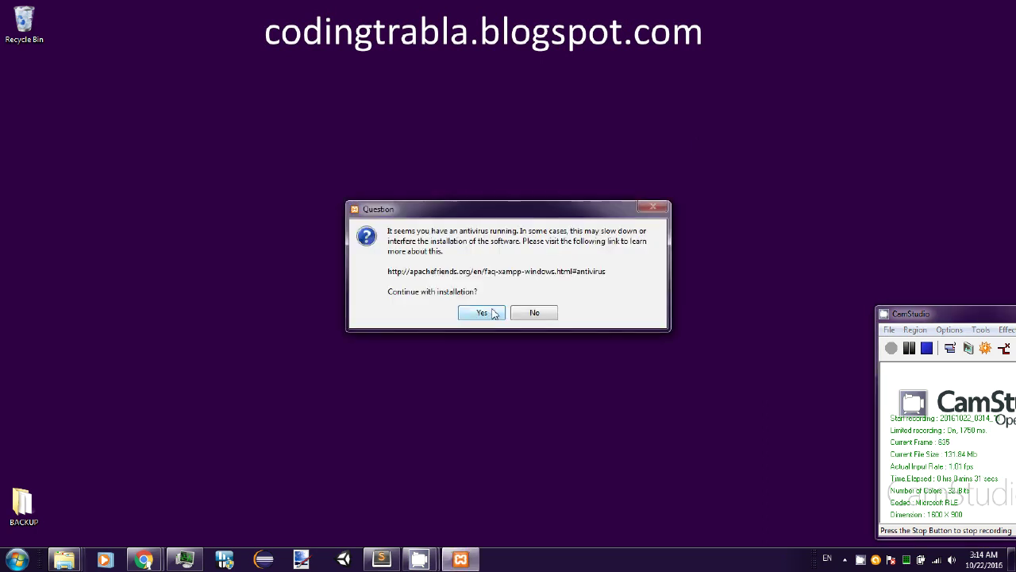
# - Accept the antivirus and UAC warnings so XAMPP setup can proceed
pyautogui.click(481, 312)
pyautogui.click(498, 301)
pyautogui.moveTo(520, 157); pyautogui.dragTo(496, 112)
# - Keep all components and C:\xampp, decline Bitnami, install, and uncheck Start Control Panel
pyautogui.click(567, 359)
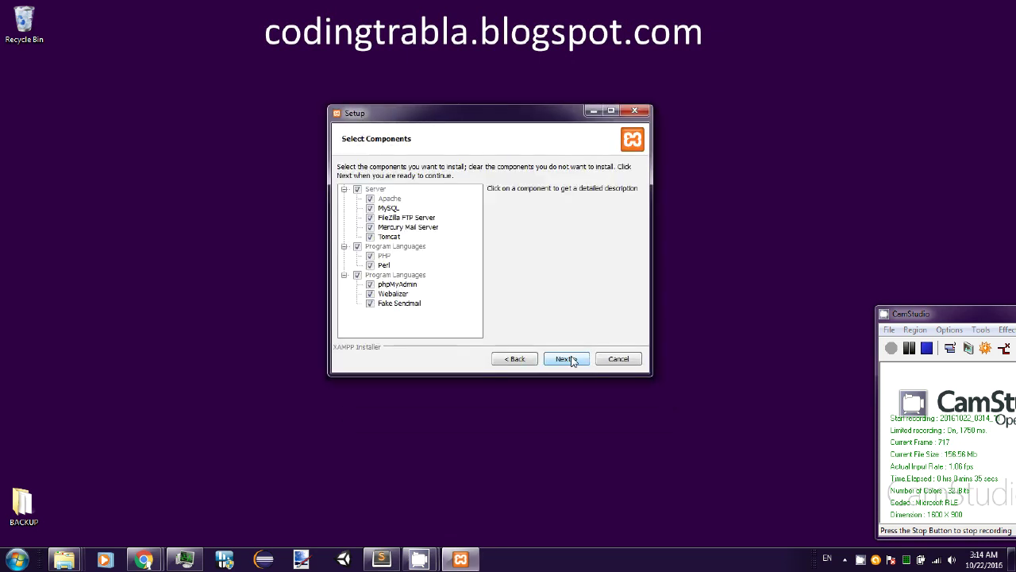
pyautogui.click(571, 362)
pyautogui.click(571, 361)
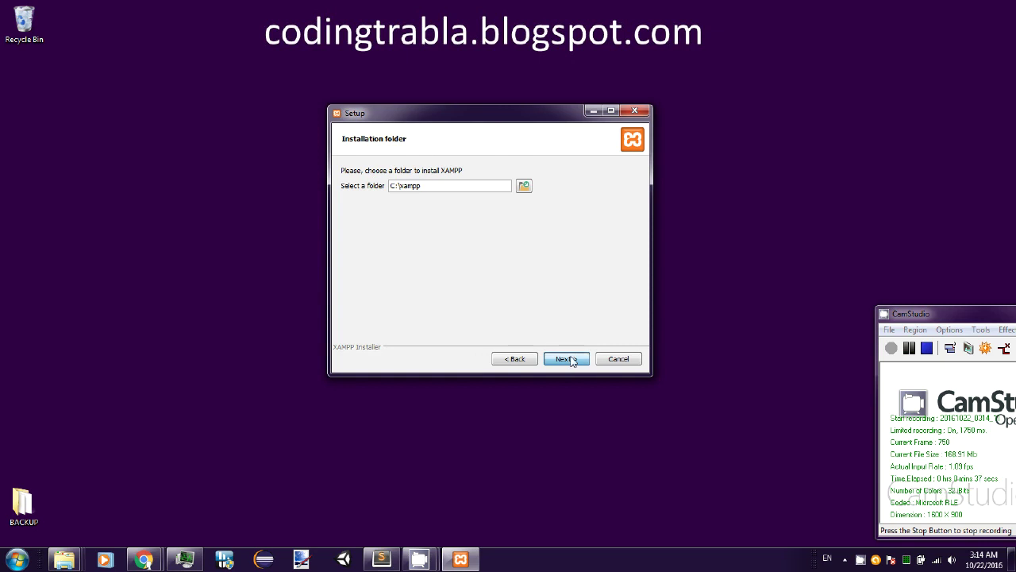
pyautogui.click(570, 360)
pyautogui.click(571, 230)
pyautogui.click(566, 359)
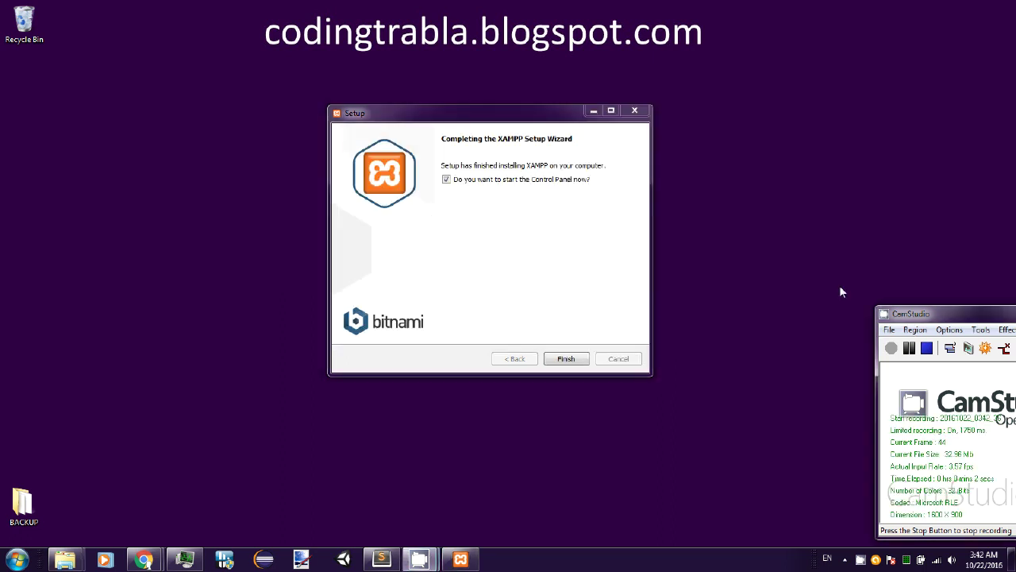
pyautogui.click(446, 180)
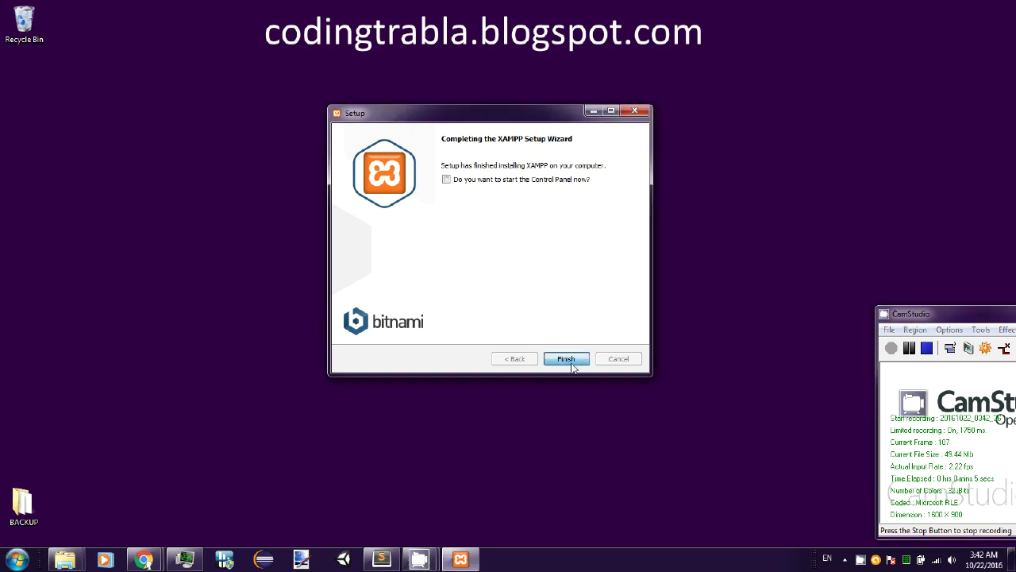
# - Finish XAMPP setup and restore the Downloads and xampp Explorer windows
pyautogui.click(572, 365)
pyautogui.moveTo(72, 546)
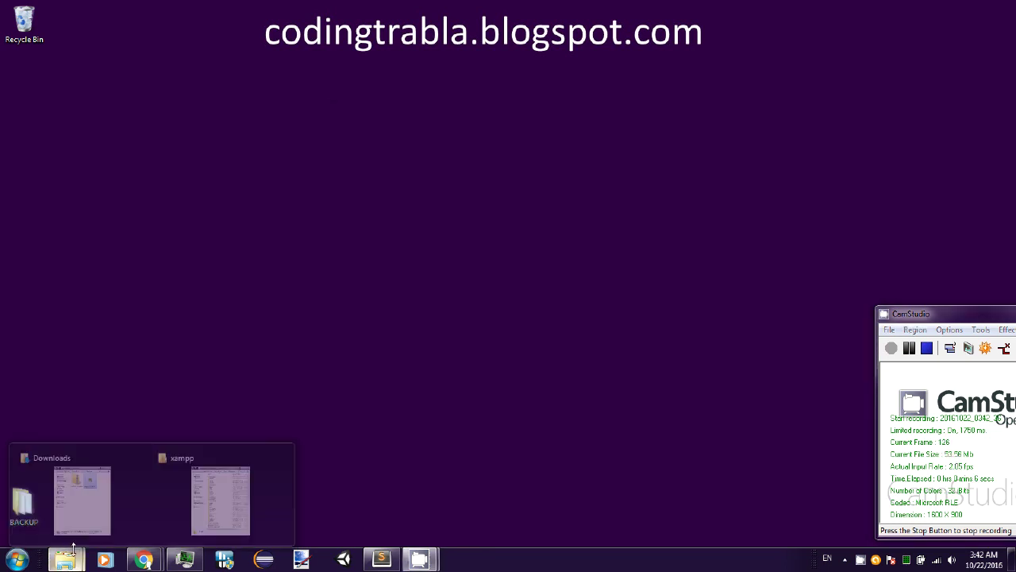
pyautogui.click(81, 500)
pyautogui.click(220, 500)
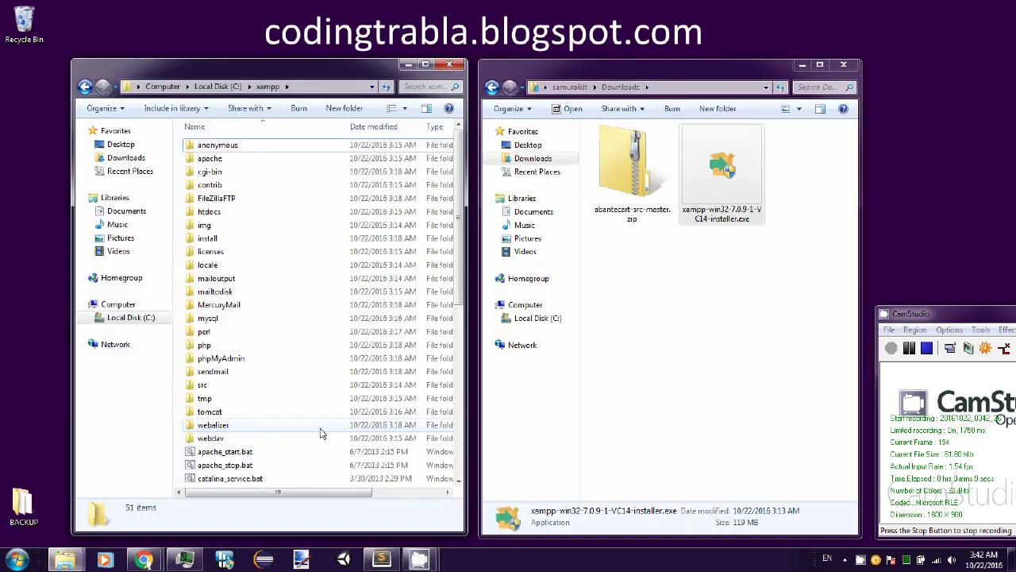
# - Browse abantecart-src-master.zip to abantecart-src-master\public_html, and the xampp window to htdocs
pyautogui.click(689, 90)
pyautogui.click(643, 175)
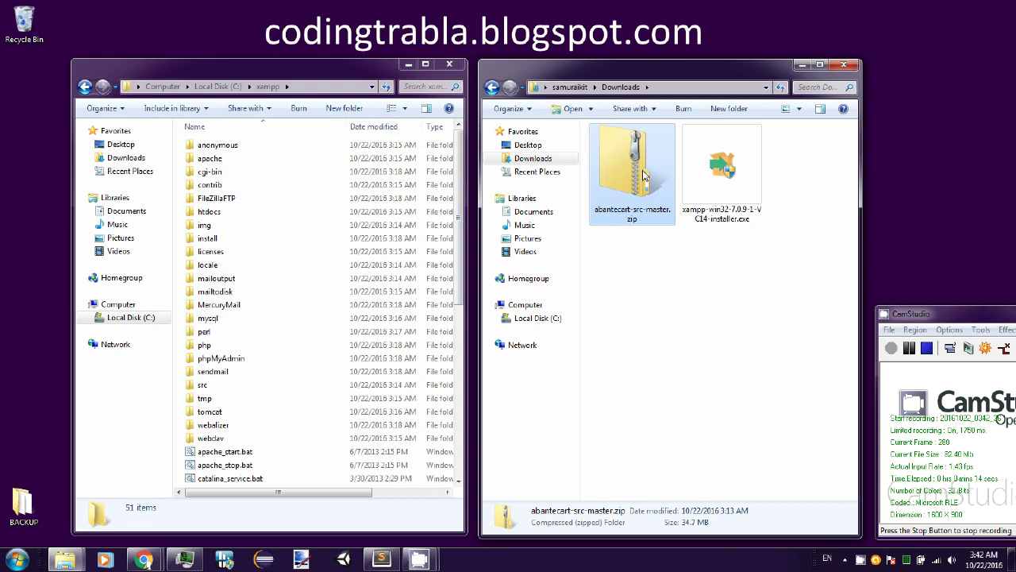
pyautogui.doubleClick(643, 177)
pyautogui.click(649, 149)
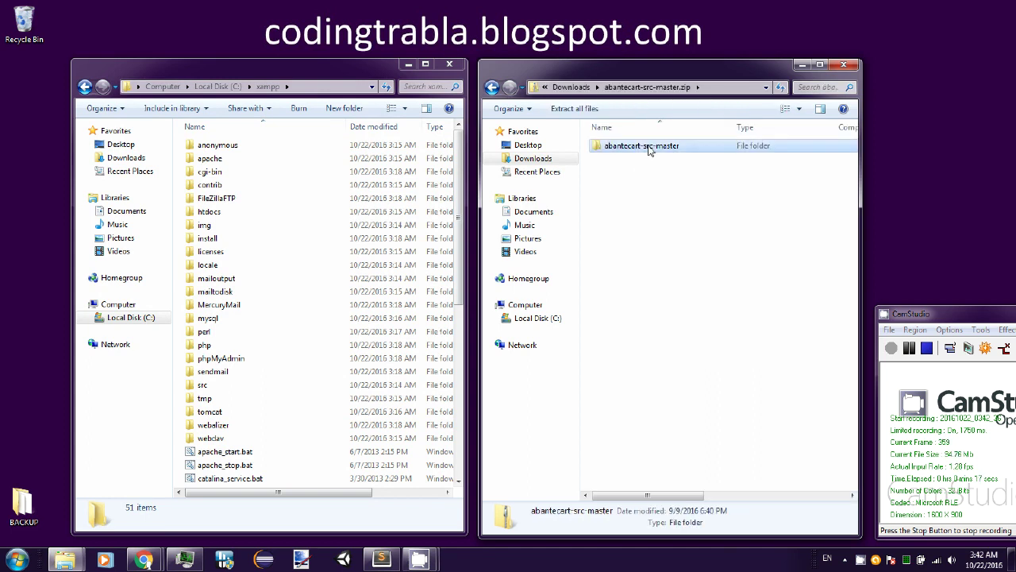
pyautogui.doubleClick(650, 149)
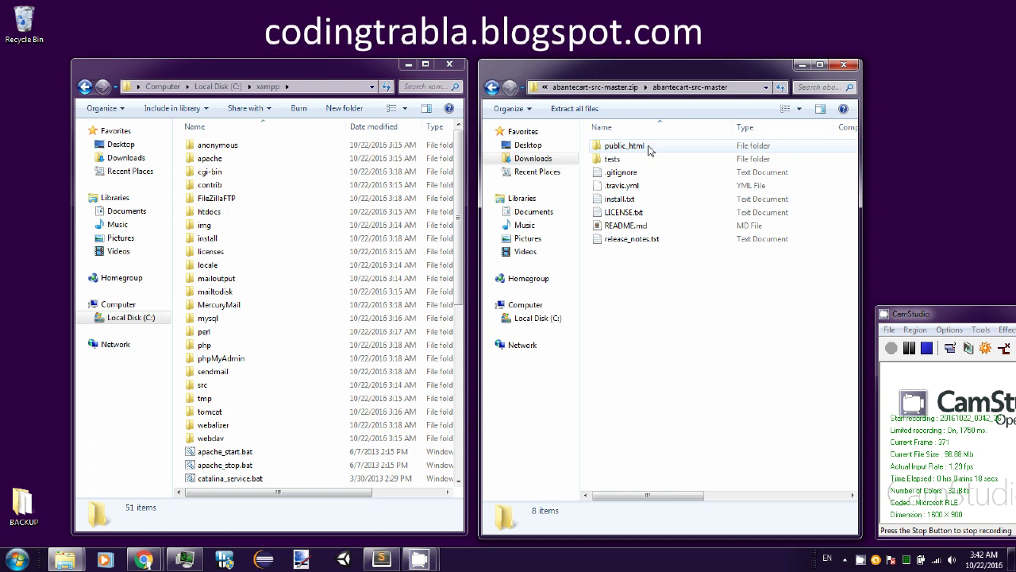
pyautogui.click(625, 150)
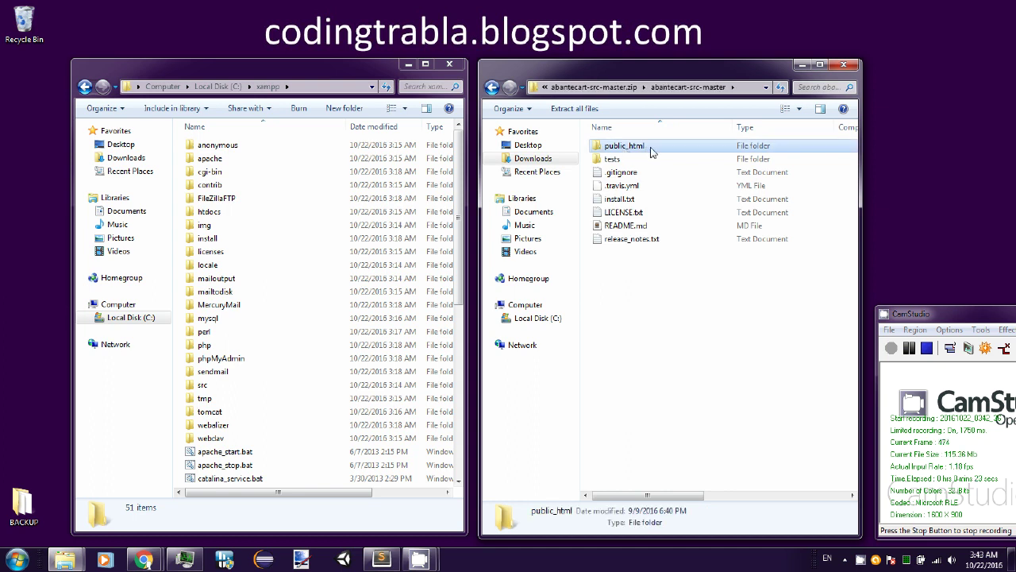
pyautogui.doubleClick(651, 151)
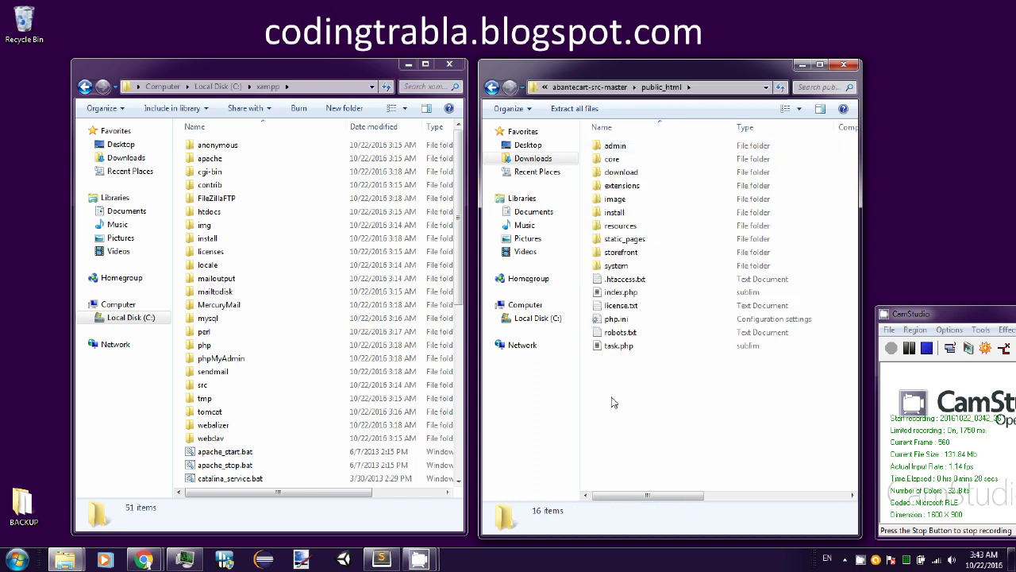
pyautogui.click(334, 87)
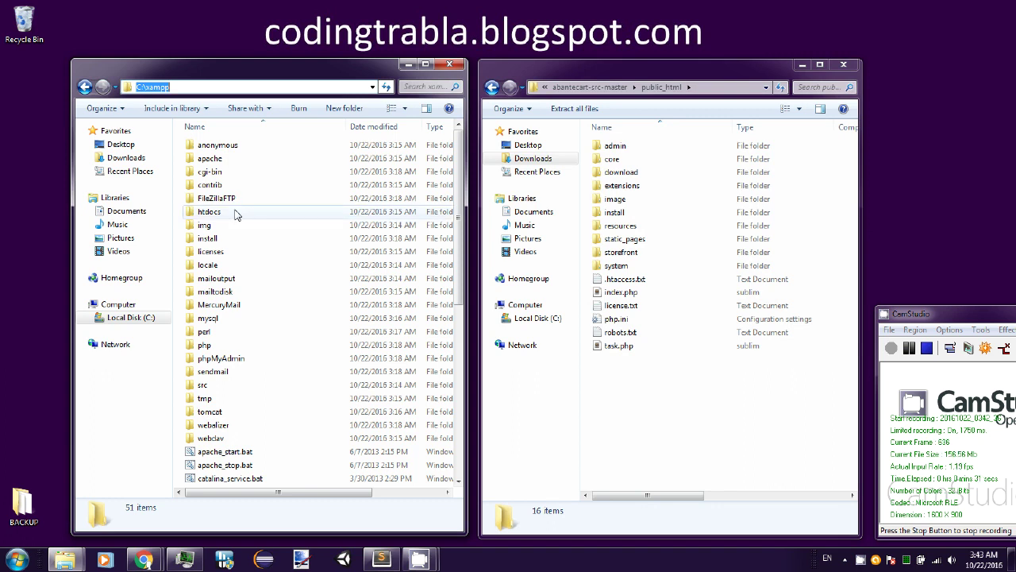
pyautogui.doubleClick(209, 211)
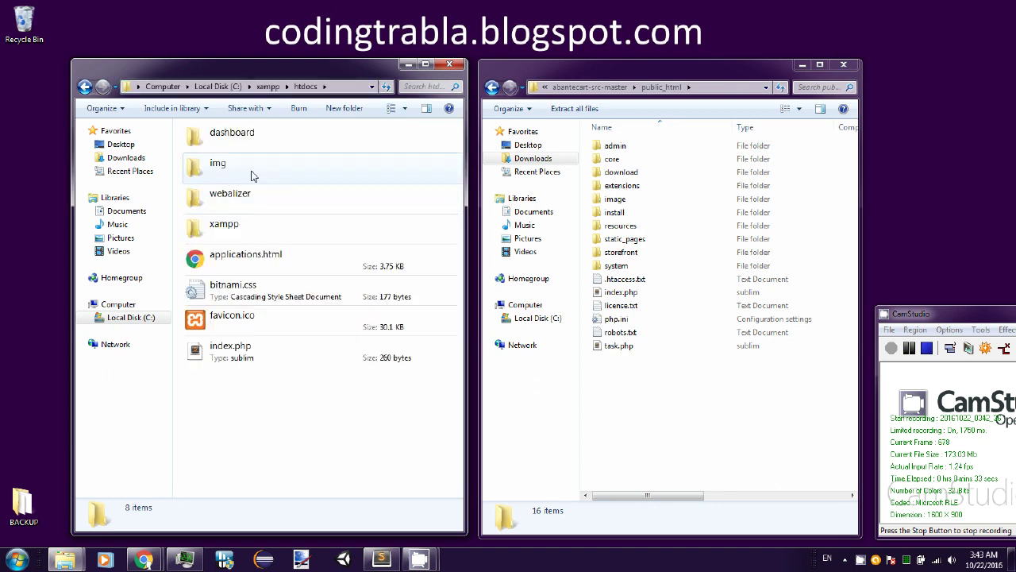
# - Create a new folder named abantecart in htdocs and open it
pyautogui.rightClick(241, 416)
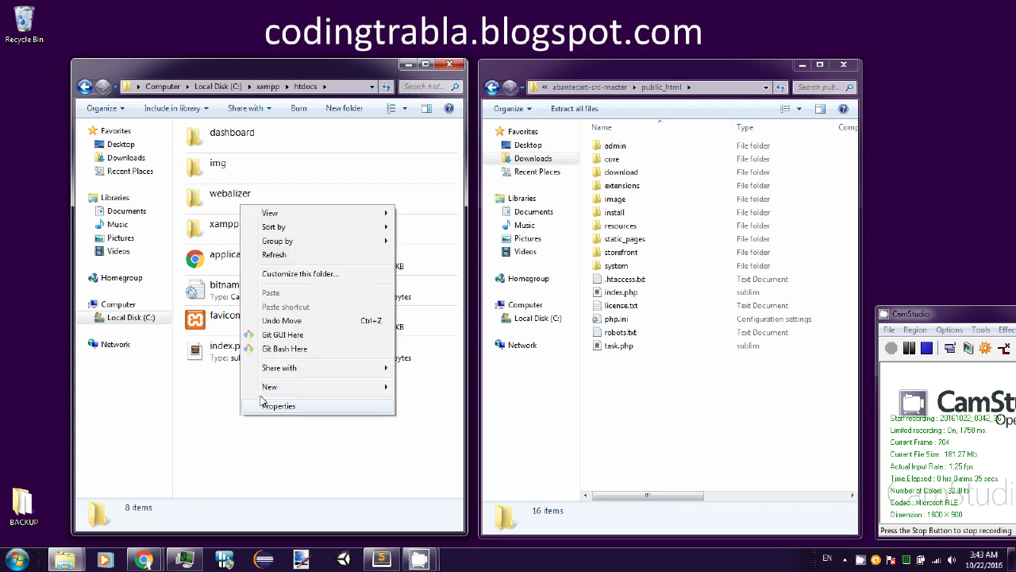
pyautogui.moveTo(324, 387)
pyautogui.click(415, 386)
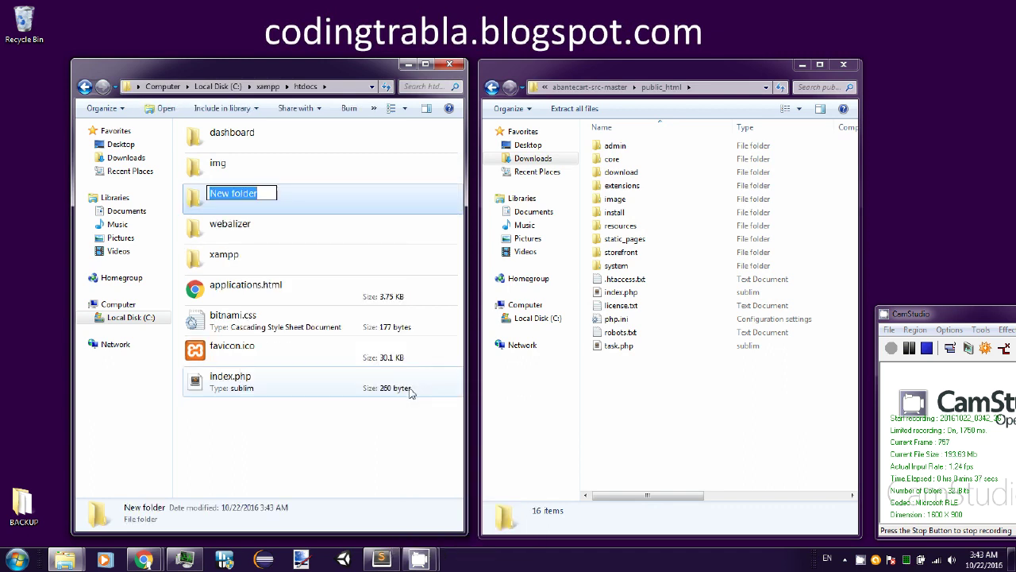
pyautogui.write('abantecart')
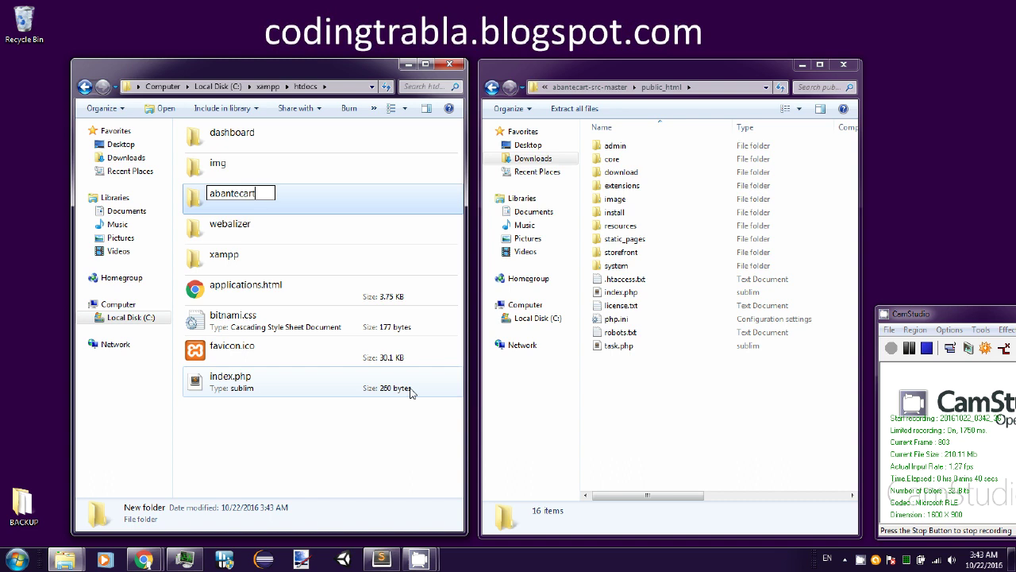
pyautogui.press('Return')
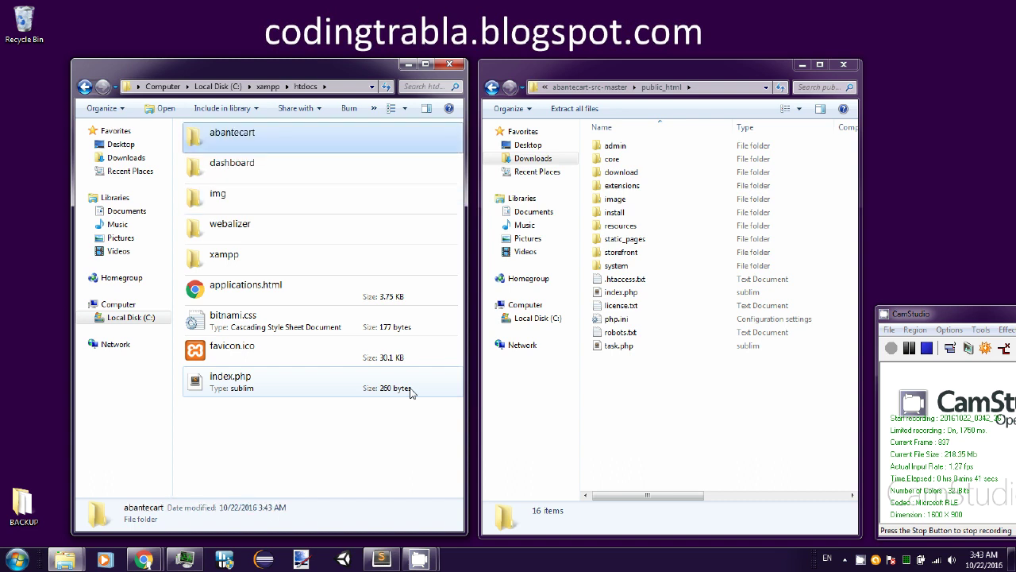
pyautogui.doubleClick(252, 136)
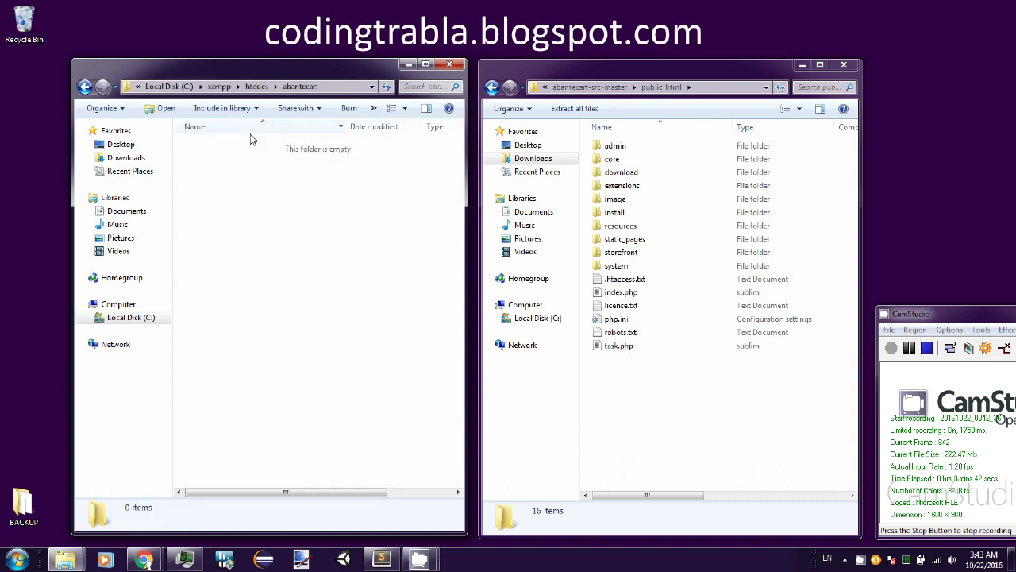
pyautogui.click(344, 89)
# - Paste all public_html contents into the abantecart folder, then minimize both windows
pyautogui.click(657, 204)
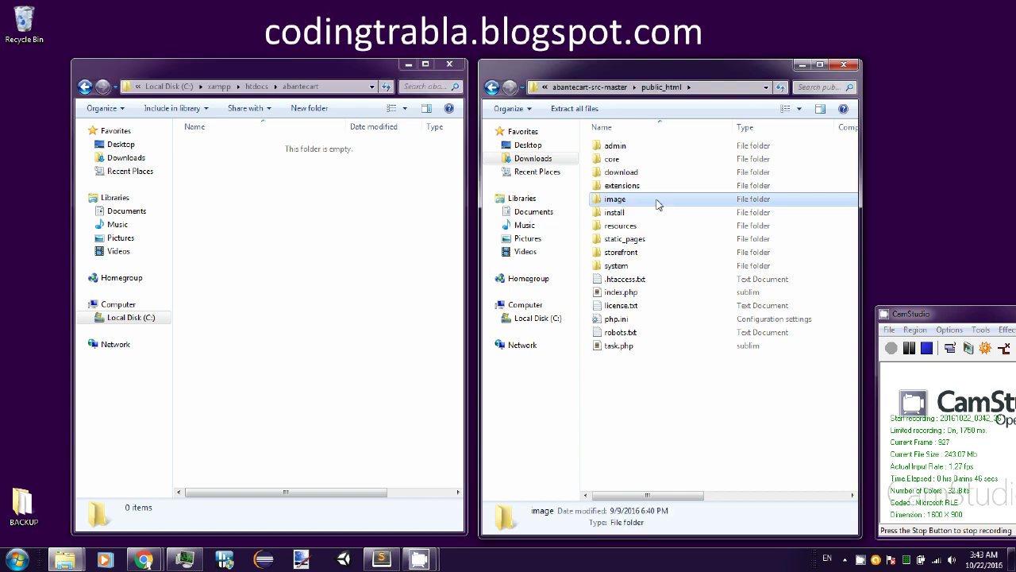
pyautogui.hotkey('ctrl', 'a')
pyautogui.click(272, 289)
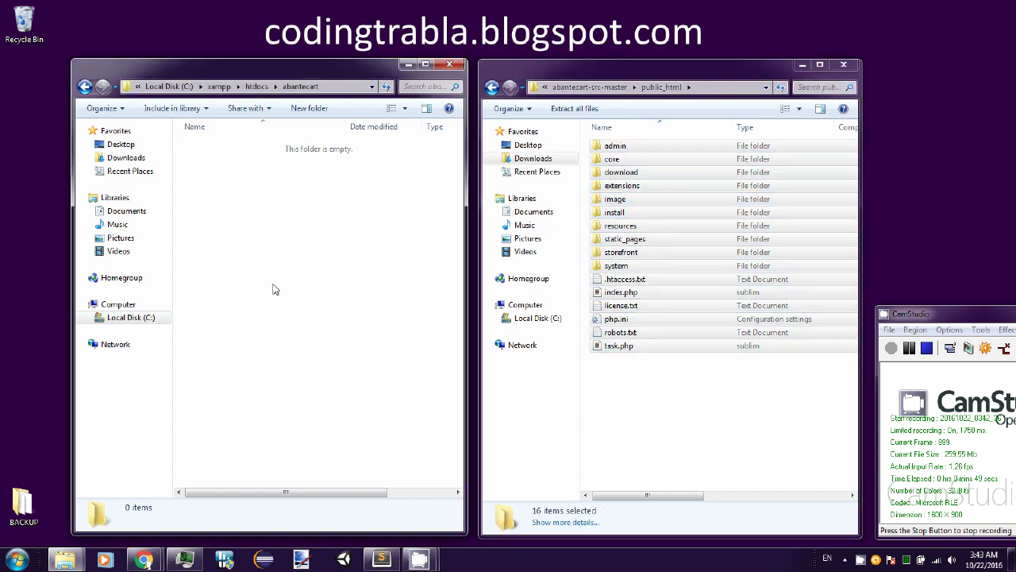
pyautogui.hotkey('ctrl', 'v')
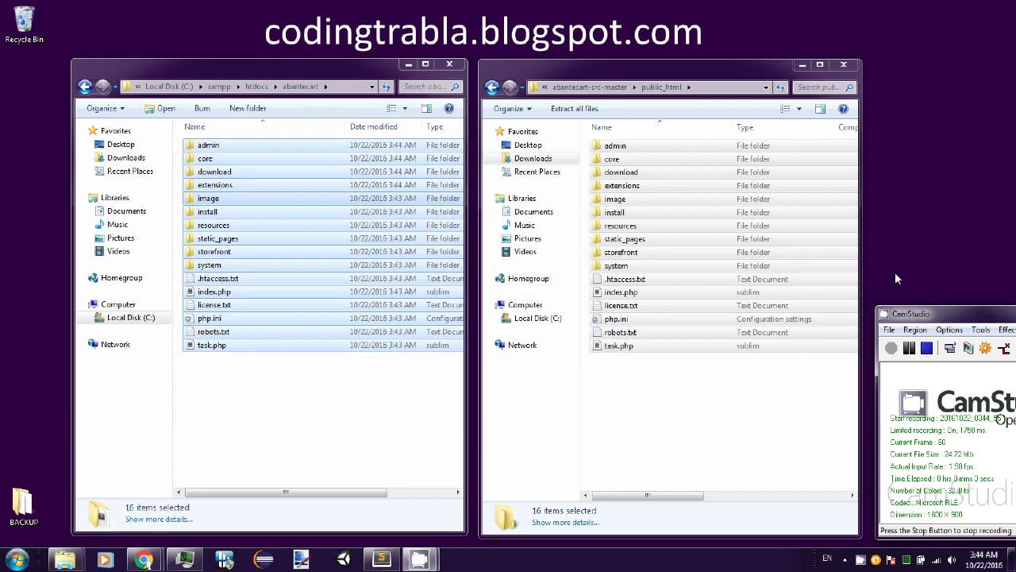
pyautogui.click(348, 89)
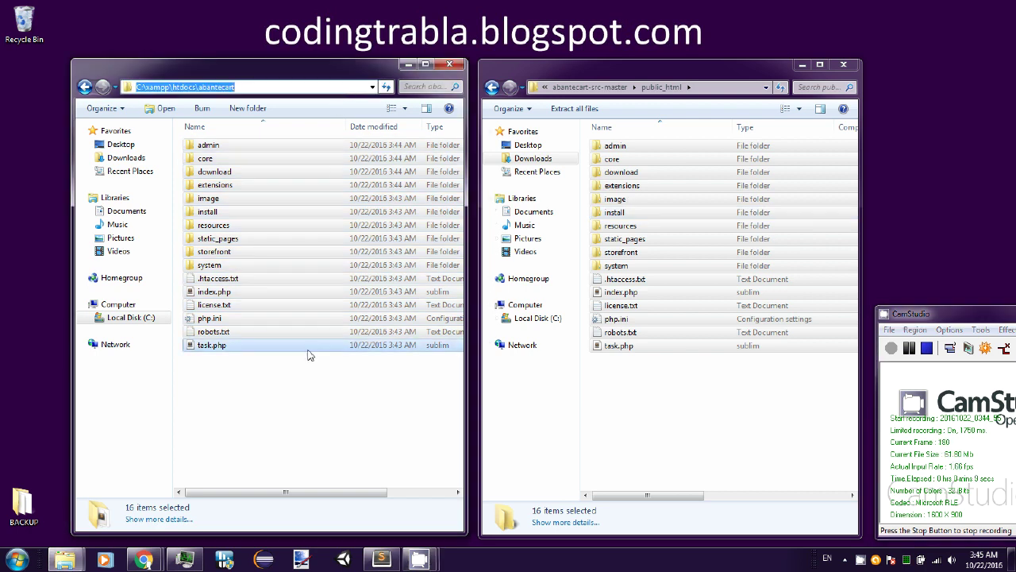
pyautogui.click(409, 64)
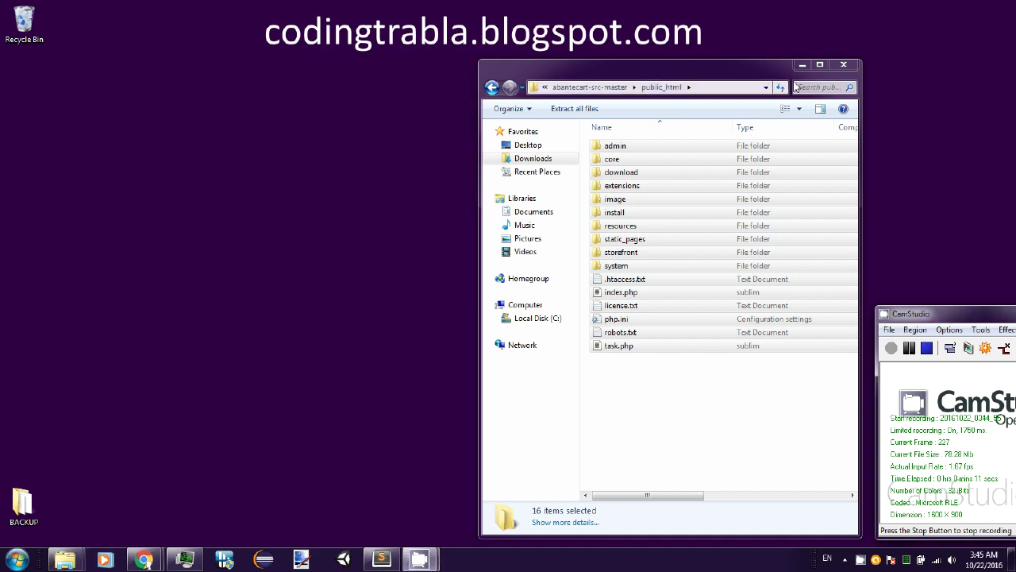
pyautogui.press('super+Down')
# - Launch XAMPP Control Panel and save English as its language
pyautogui.click(18, 560)
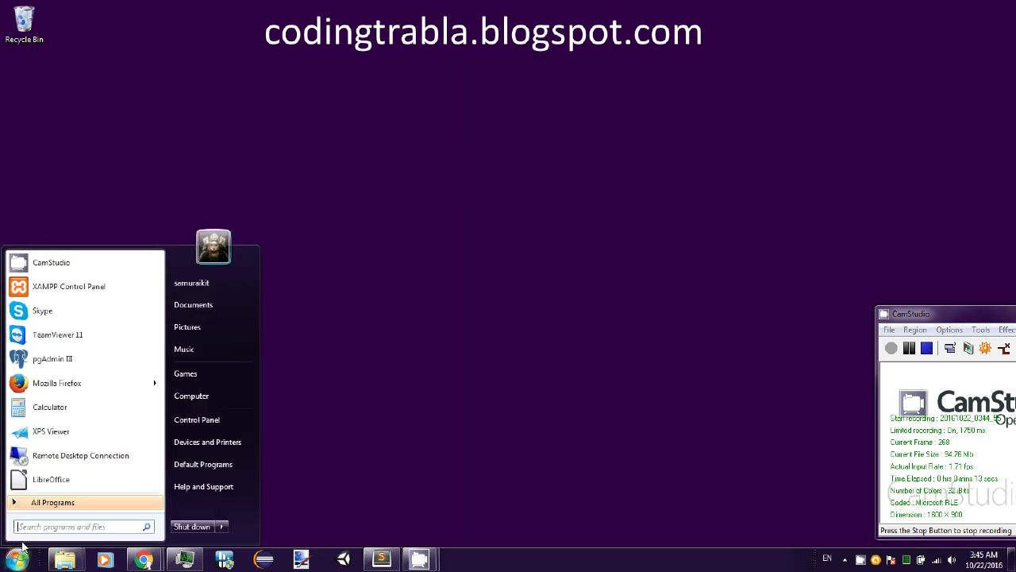
pyautogui.click(68, 286)
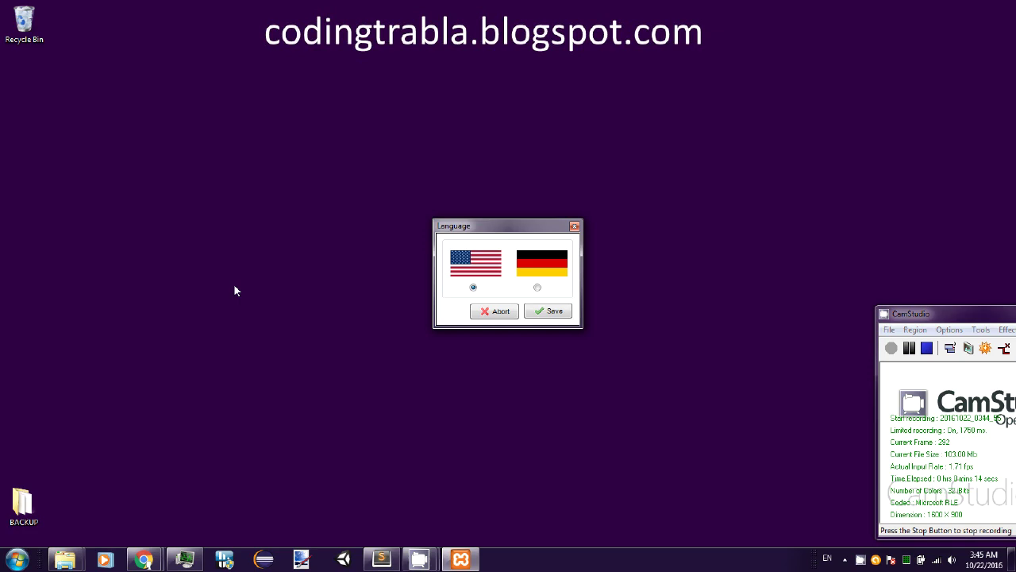
pyautogui.click(564, 311)
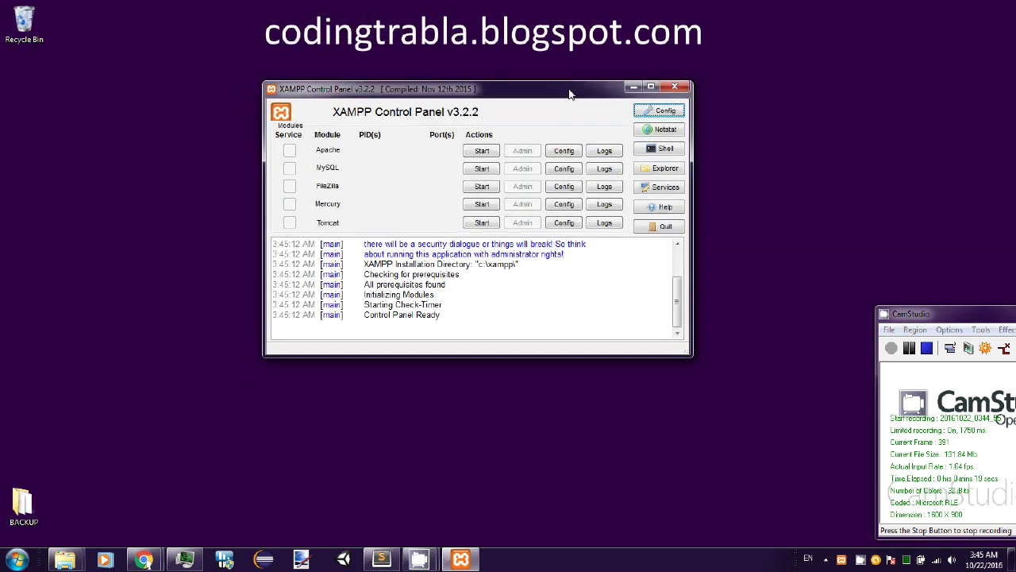
# - In php.ini, change max_execution_time from 30 to 600 and close the file
pyautogui.click(572, 153)
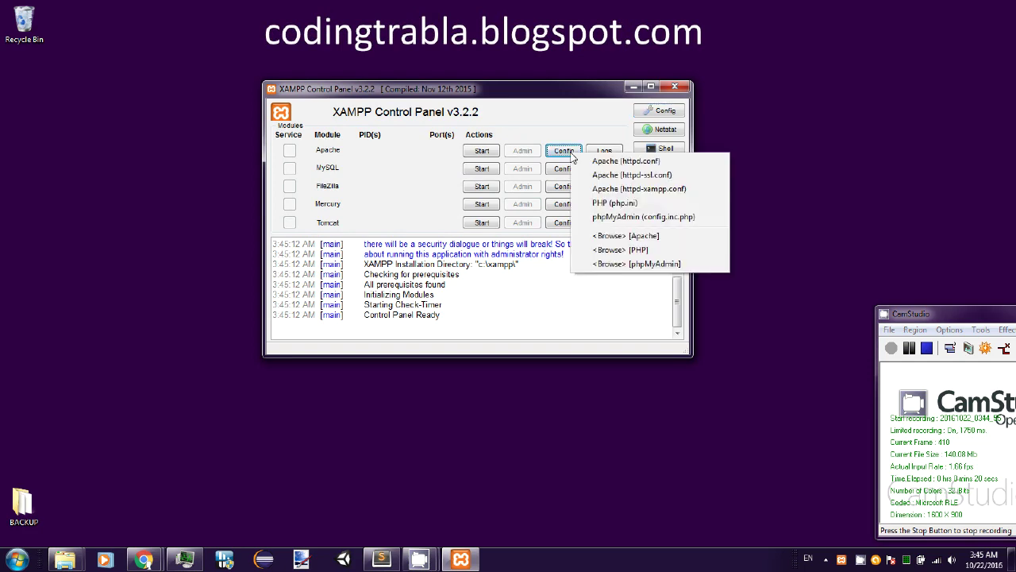
pyautogui.click(596, 204)
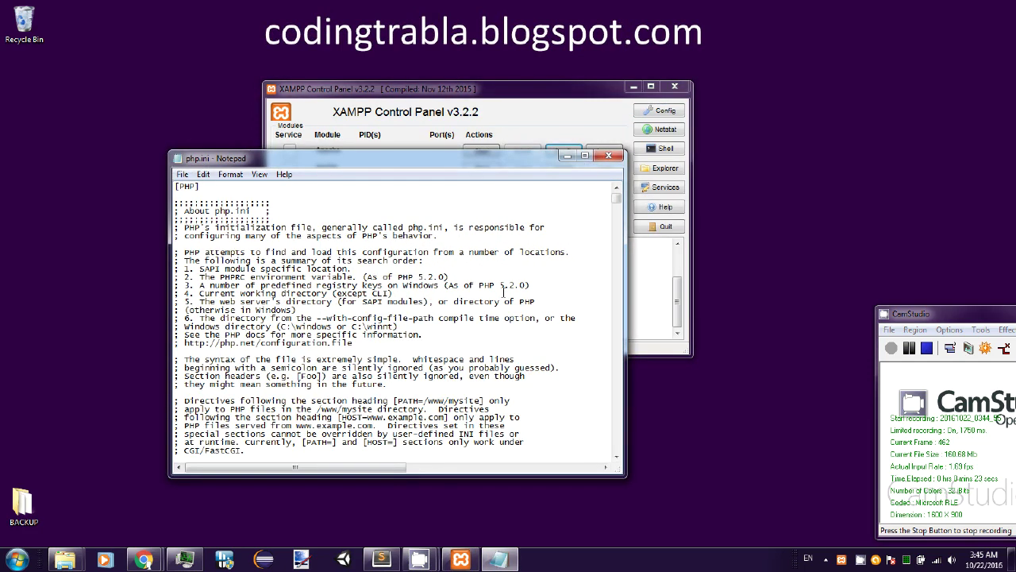
pyautogui.hotkey('ctrl', 'f')
pyautogui.write('max_exec')
pyautogui.press('Return')
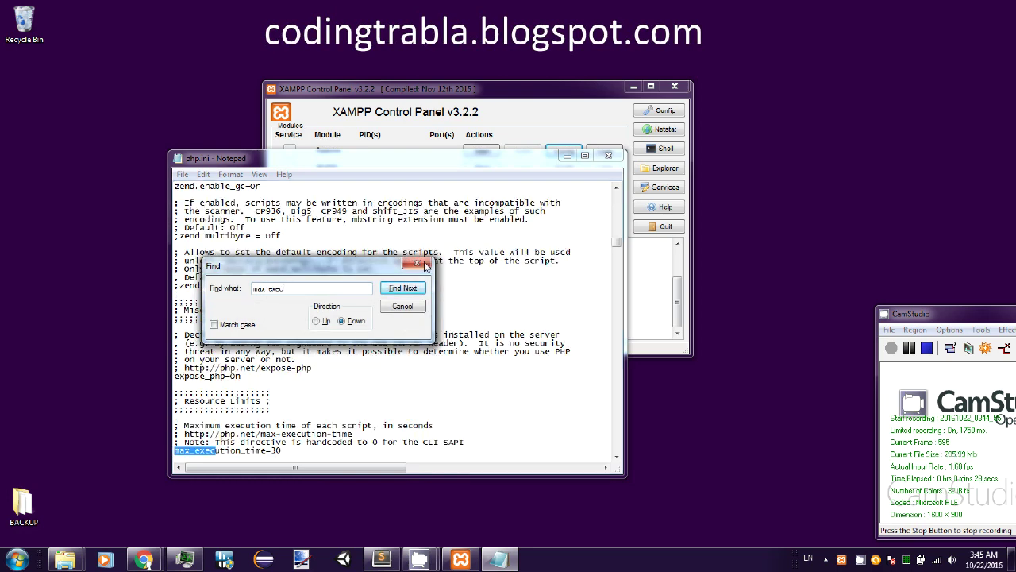
pyautogui.click(425, 266)
pyautogui.scroll(-3, 301, 377)
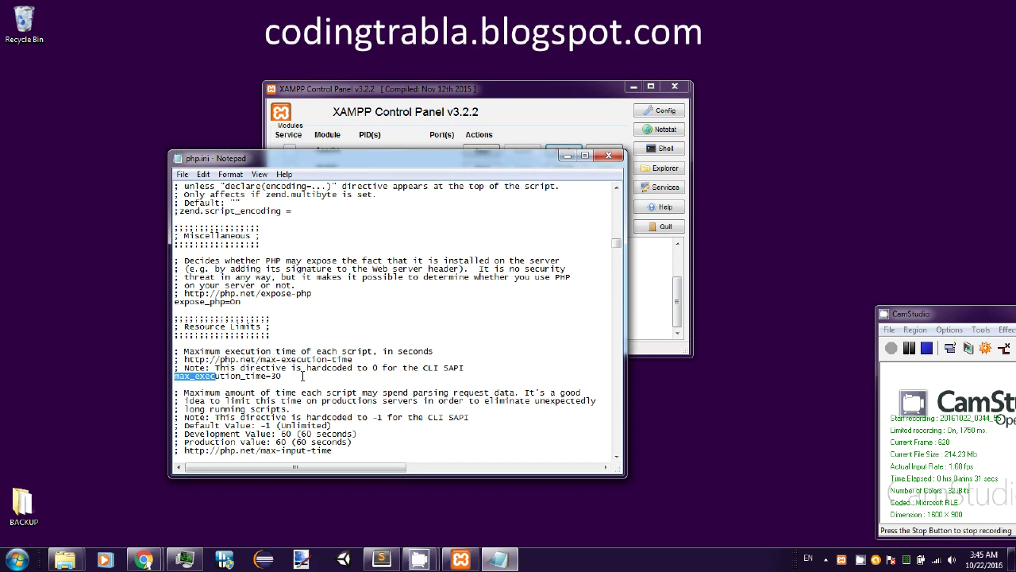
pyautogui.doubleClick(302, 376)
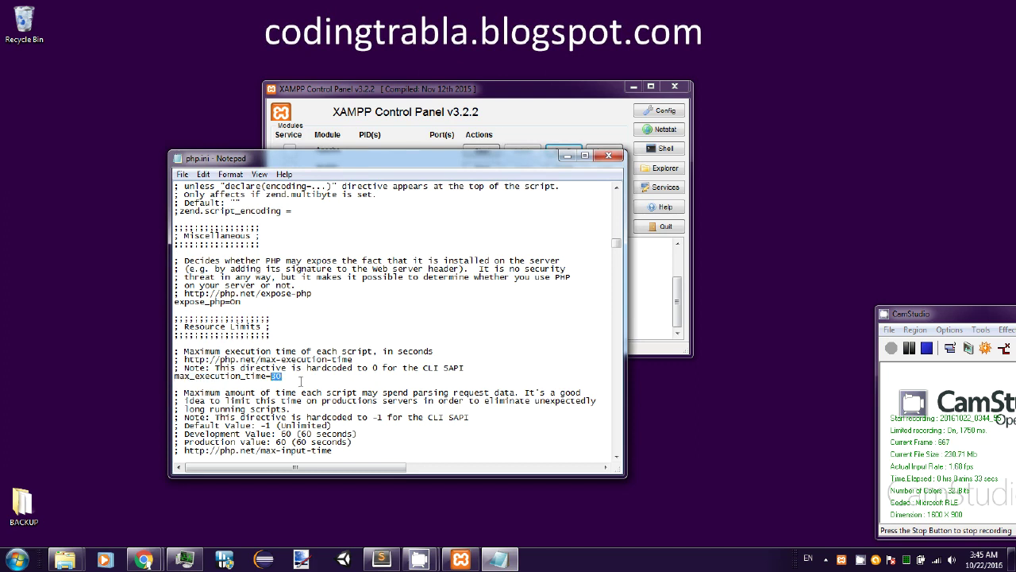
pyautogui.write('600')
pyautogui.doubleClick(290, 376)
pyautogui.click(308, 378)
pyautogui.click(609, 156)
# - Start the Apache and MySQL servers, then minimize XAMPP Control Panel
pyautogui.click(482, 151)
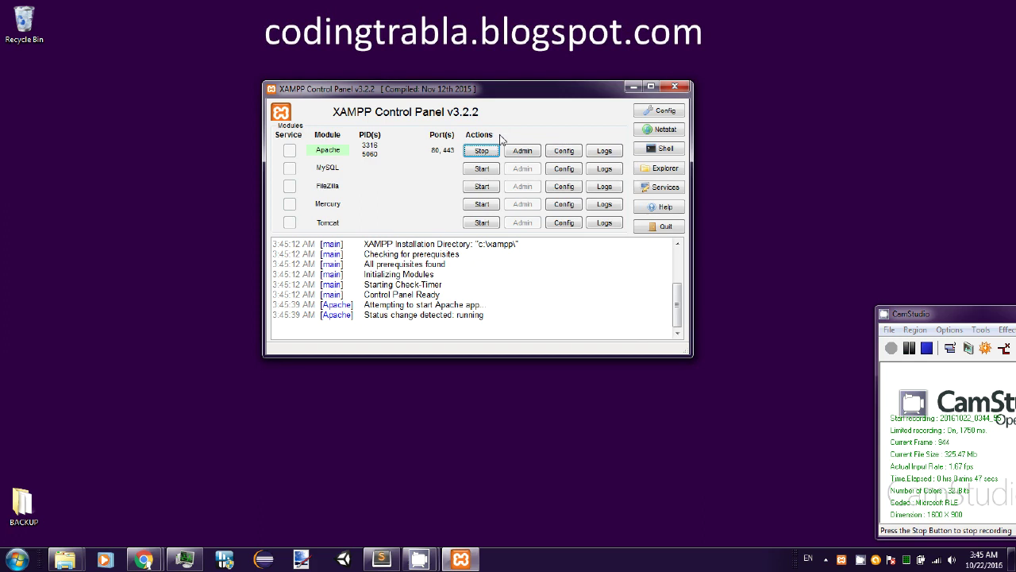
pyautogui.click(482, 168)
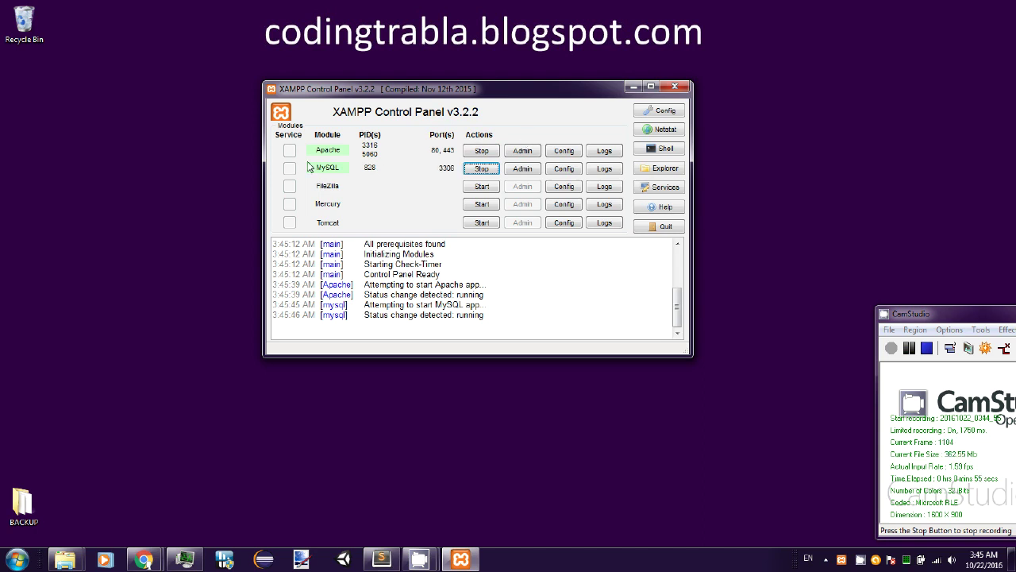
pyautogui.click(908, 359)
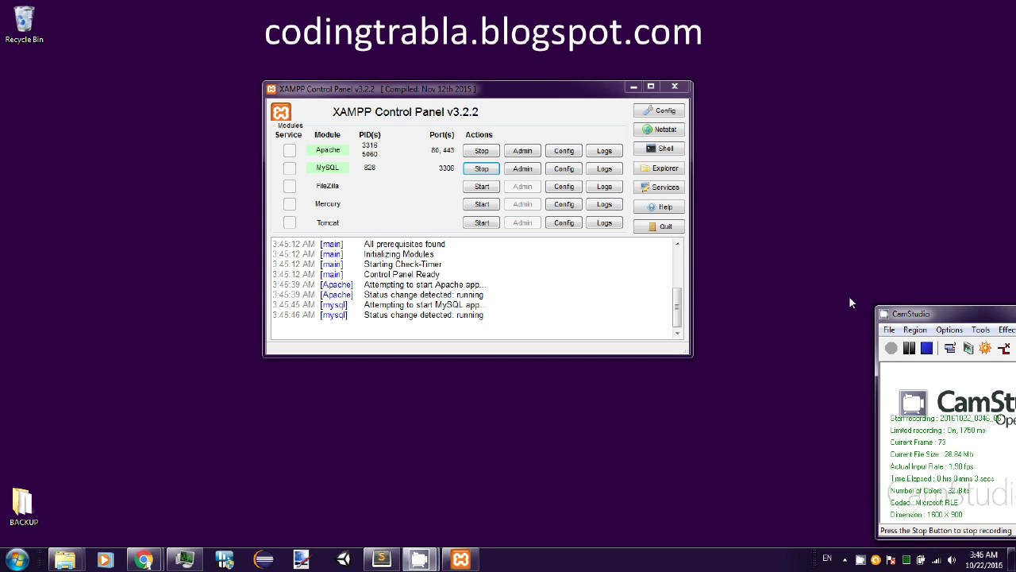
pyautogui.click(633, 91)
# - Load localhost/abantecart in the browser to open the AbanteCart installer
pyautogui.moveTo(143, 559)
pyautogui.click(184, 511)
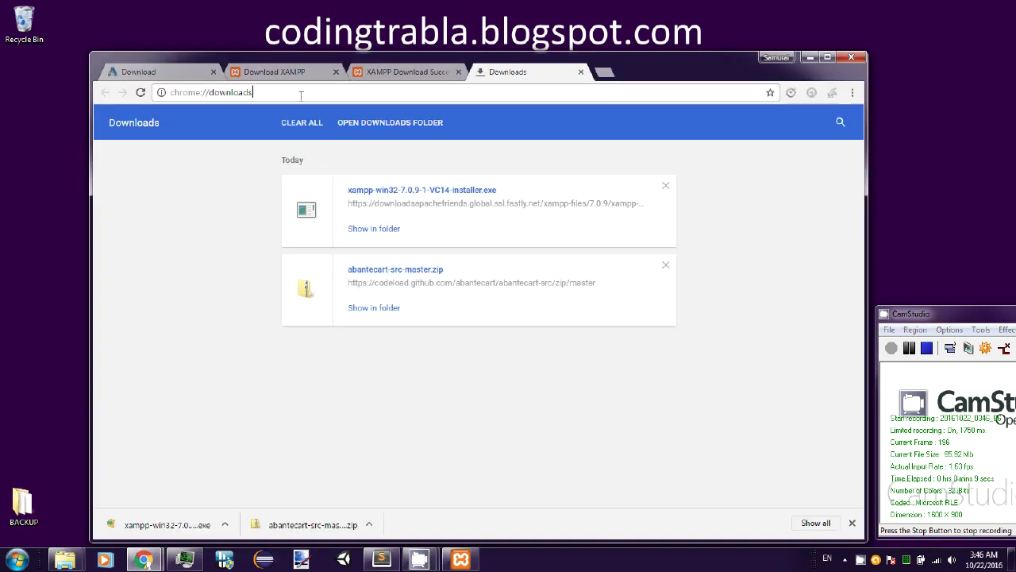
pyautogui.click(208, 92)
pyautogui.write('localhost/a')
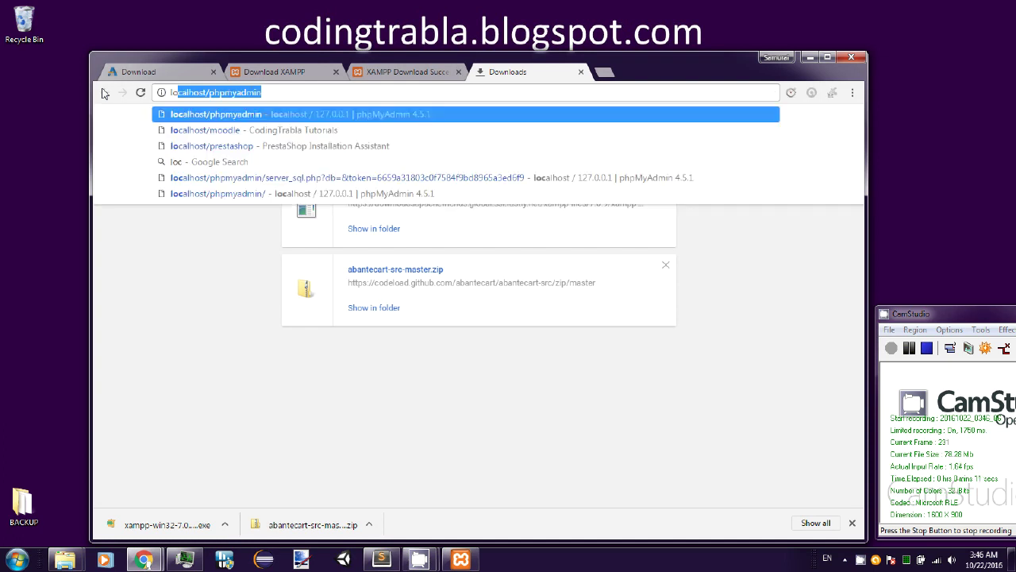
pyautogui.write('bantecart')
pyautogui.press('Return')
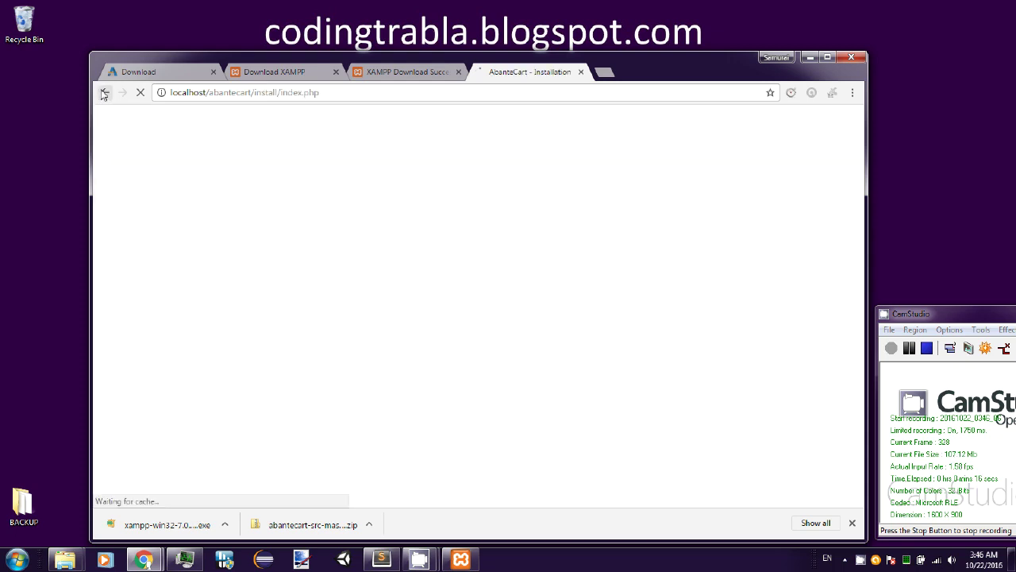
# - Close the leftover download tabs, maximise the browser, and agree to the license terms
pyautogui.click(458, 72)
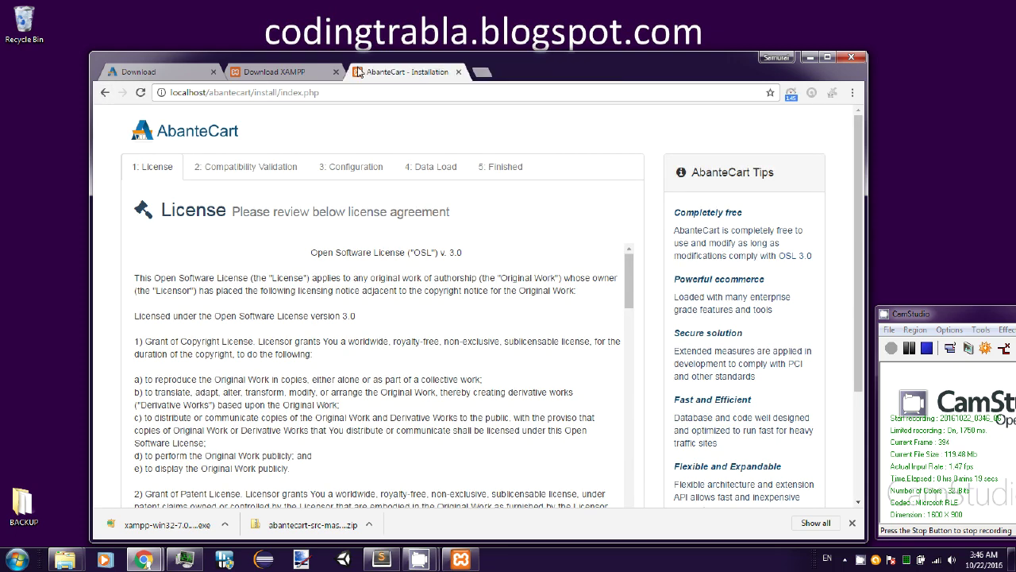
pyautogui.click(336, 71)
pyautogui.click(214, 73)
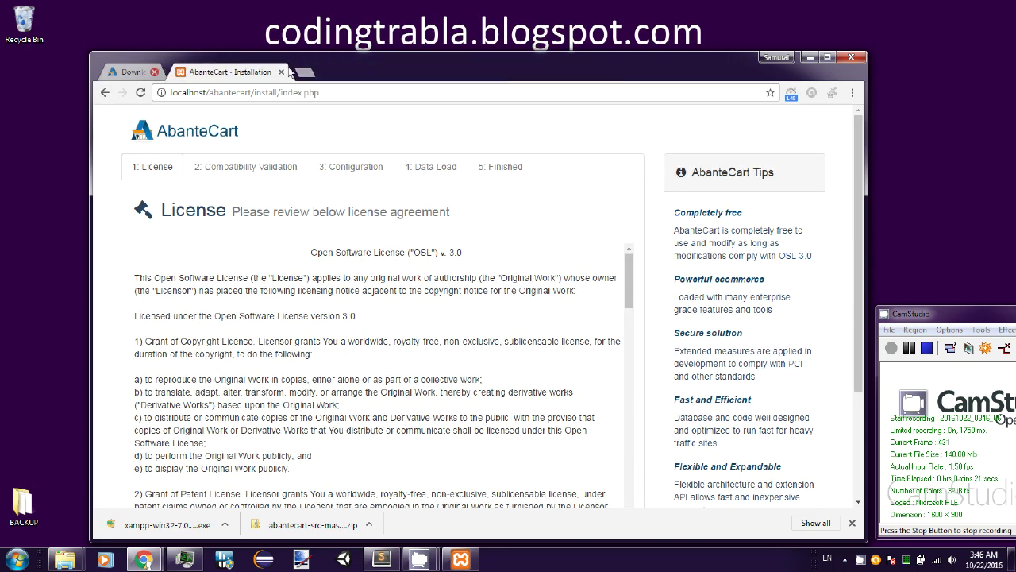
pyautogui.doubleClick(454, 51)
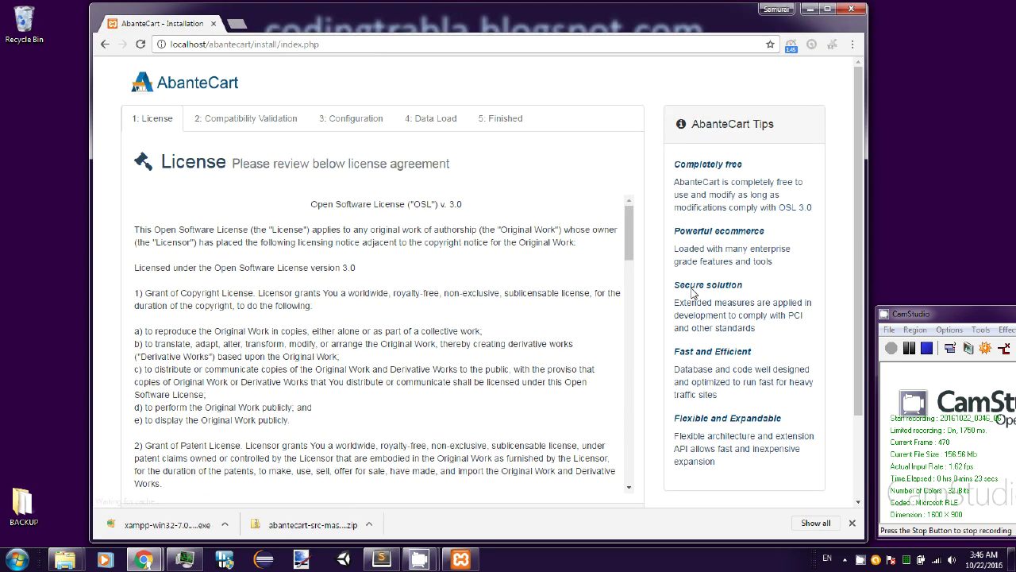
pyautogui.click(852, 523)
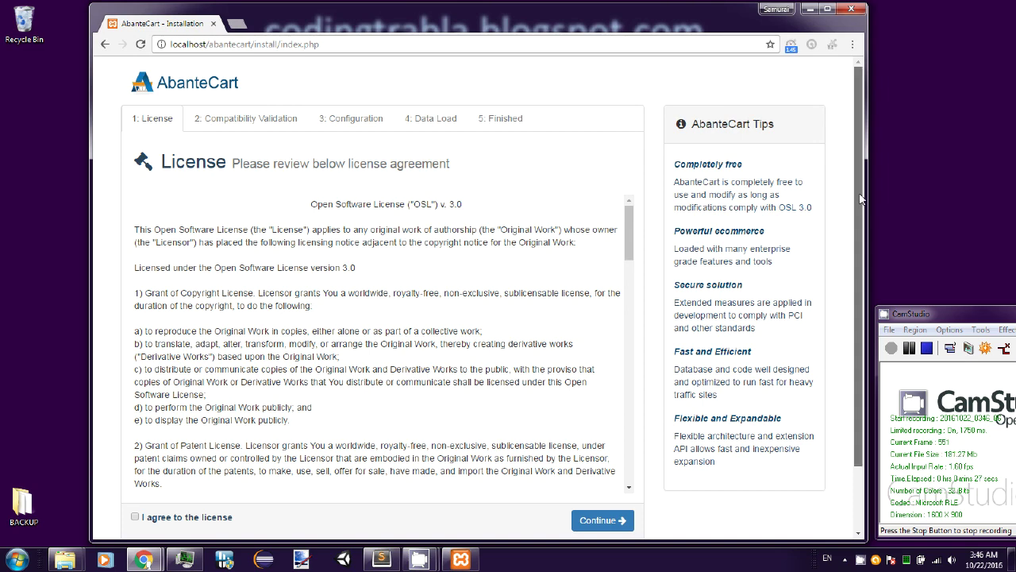
pyautogui.scroll(-1, 863, 206)
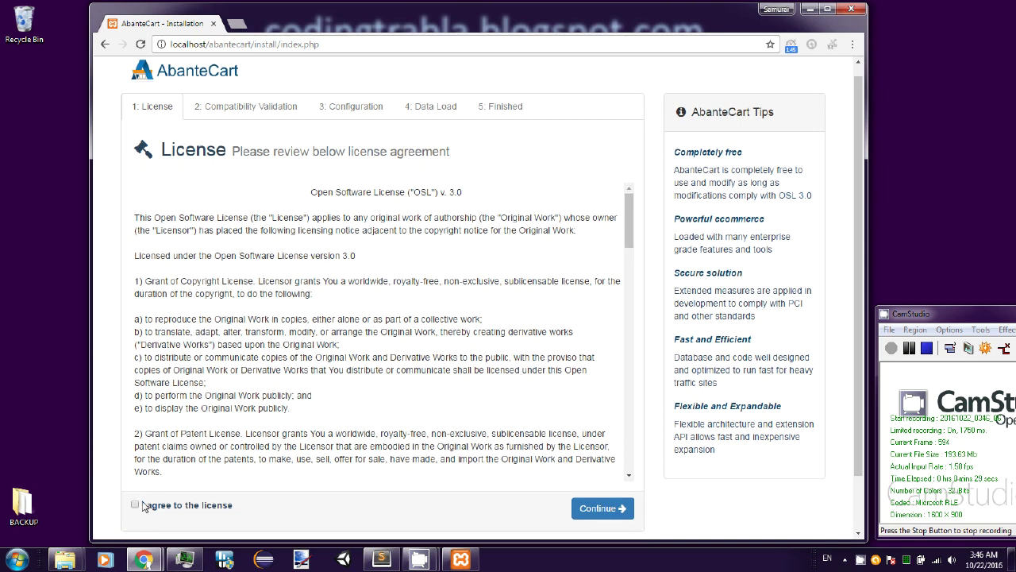
pyautogui.click(135, 505)
# - Continue past License and Compatibility Validation to the installer's Configuration step
pyautogui.click(576, 513)
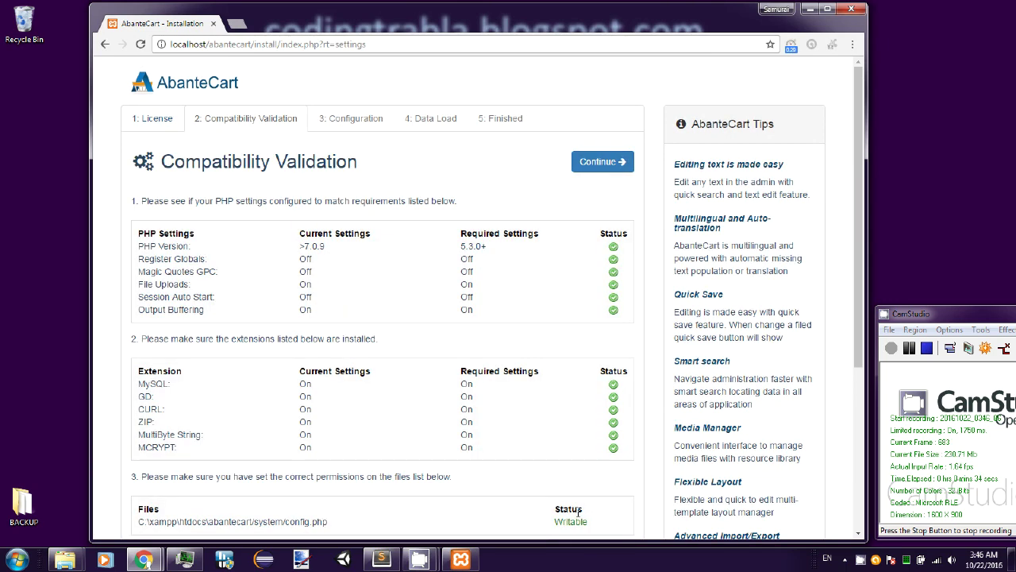
pyautogui.scroll(-1, 866, 199)
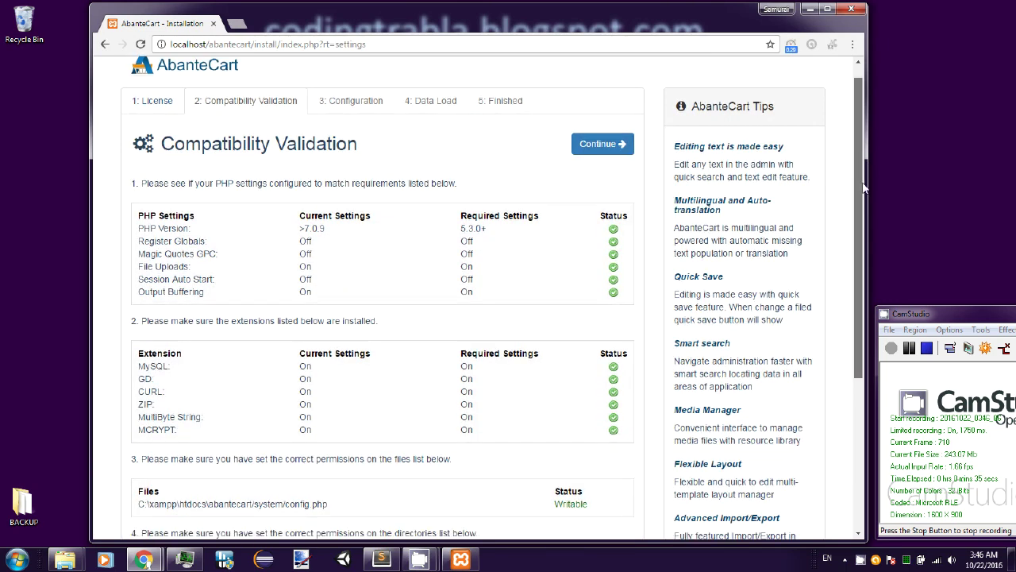
pyautogui.moveTo(865, 198); pyautogui.dragTo(850, 318)
pyautogui.click(617, 475)
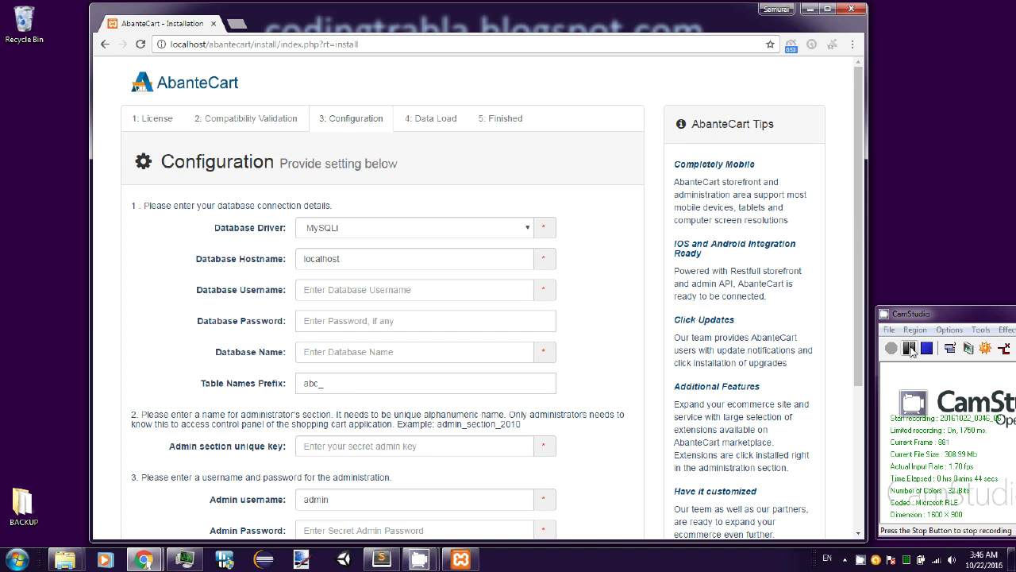
# - Open Chrome's downloads page in a new tab with Ctrl+J
pyautogui.click(910, 350)
pyautogui.click(893, 348)
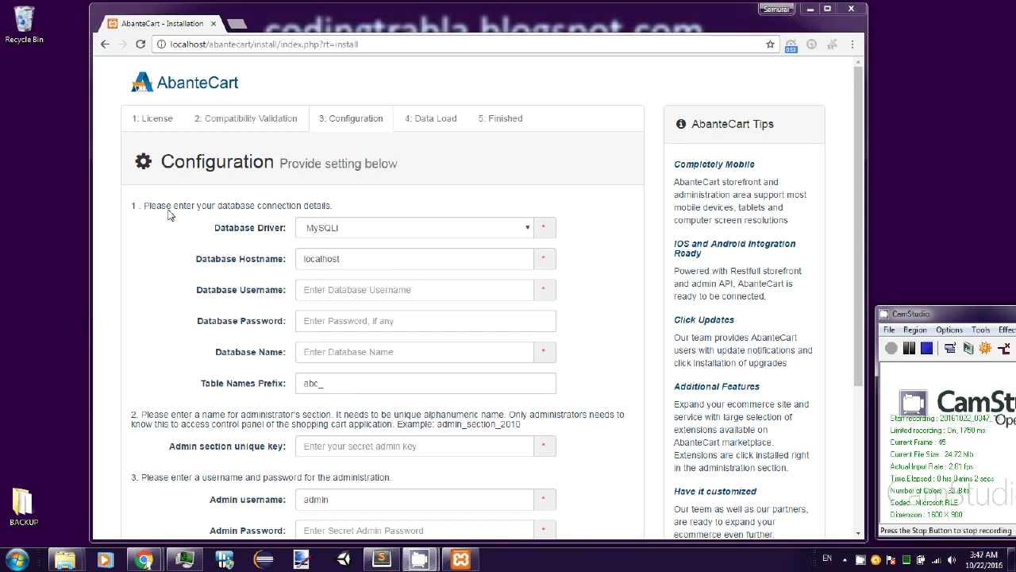
pyautogui.click(158, 236)
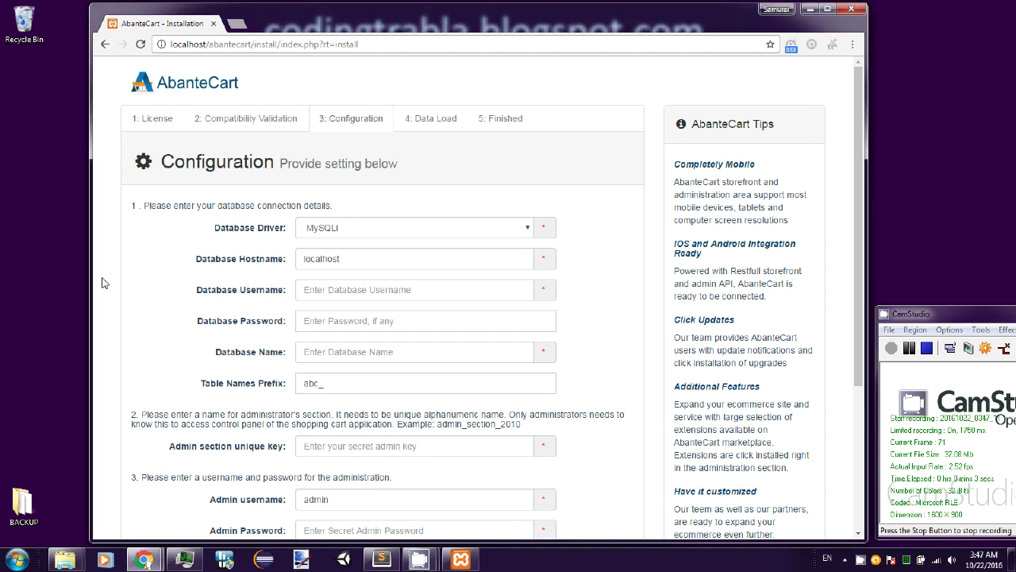
pyautogui.hotkey('ctrl', 'j')
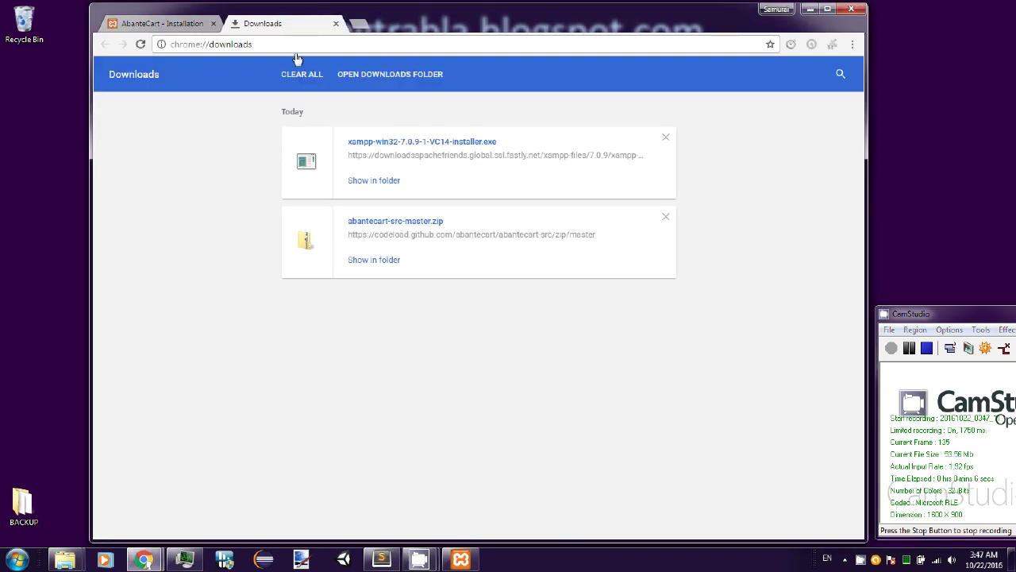
# - Open phpMyAdmin on localhost, go to its SQL query page and enlarge the query box
pyautogui.click(301, 41)
pyautogui.write('local')
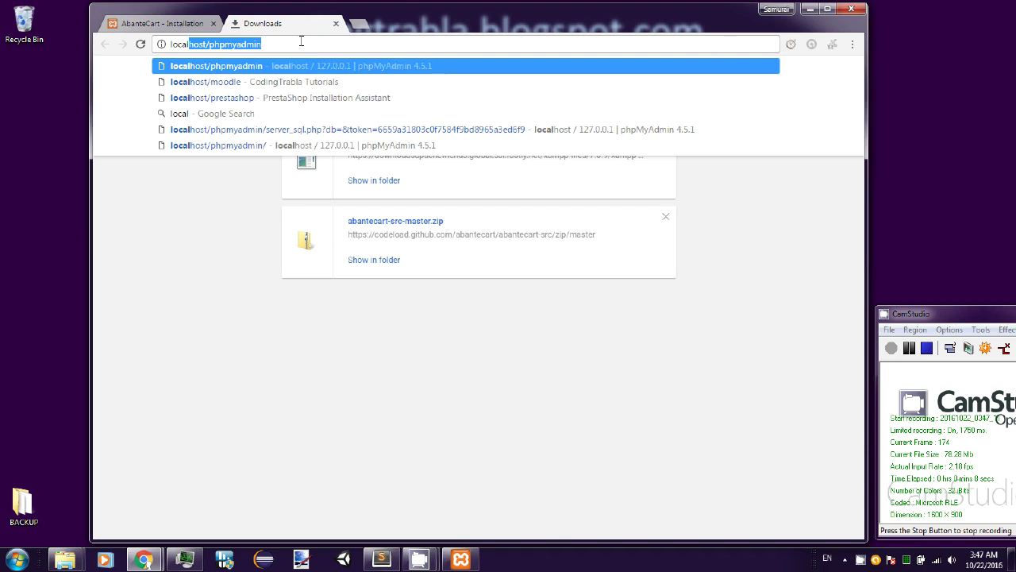
pyautogui.press('Return')
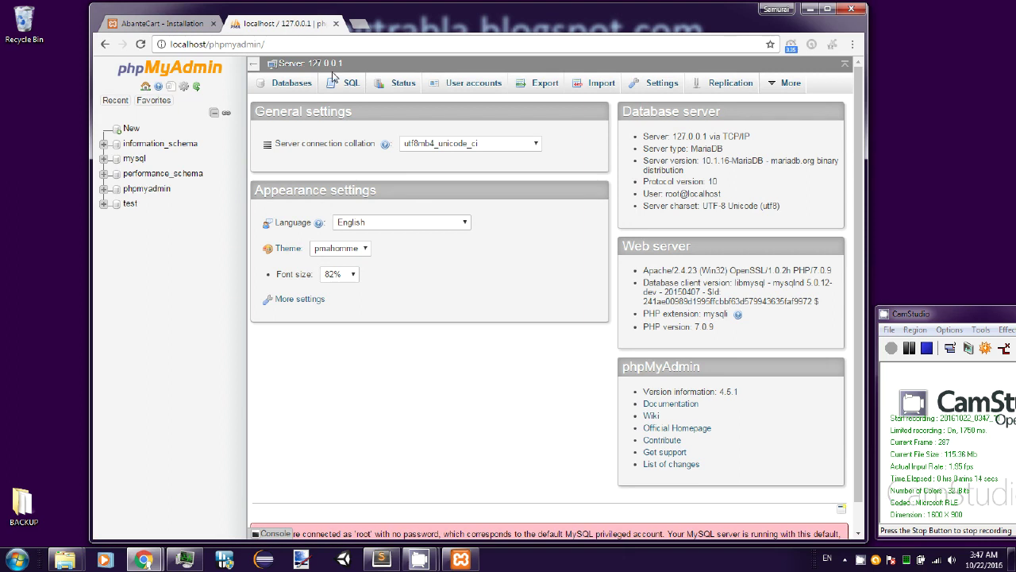
pyautogui.click(347, 84)
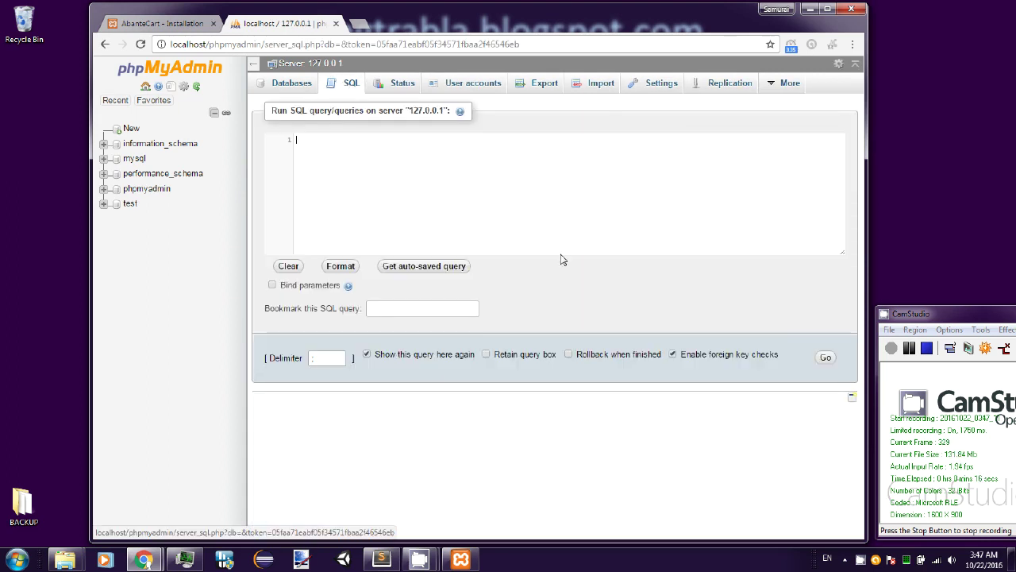
pyautogui.moveTo(564, 253); pyautogui.dragTo(553, 363)
# - Paste the SQL setup script from Sublime Text and run it, creating the abantecart database and user
pyautogui.click(383, 560)
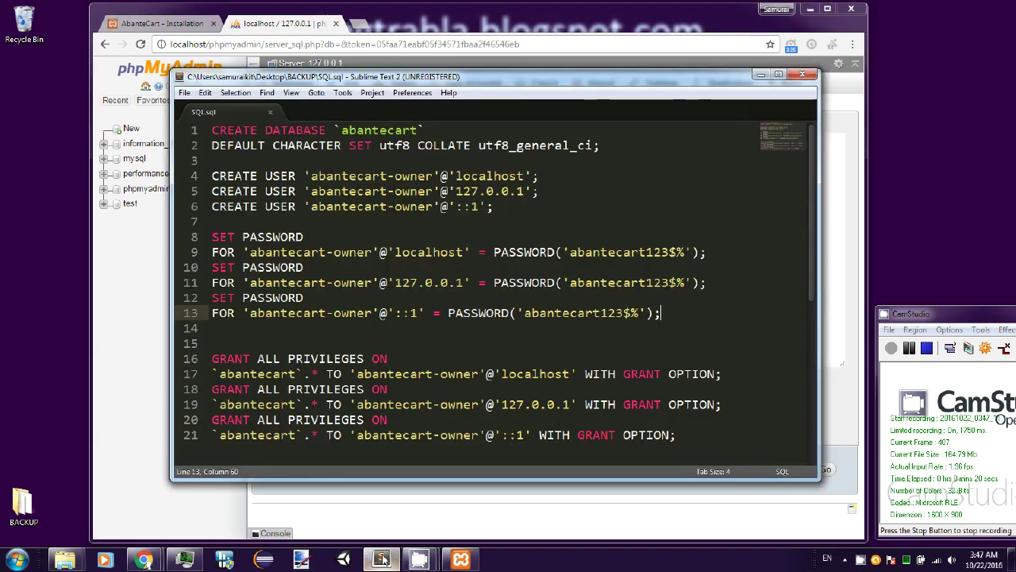
pyautogui.moveTo(209, 135); pyautogui.dragTo(703, 443)
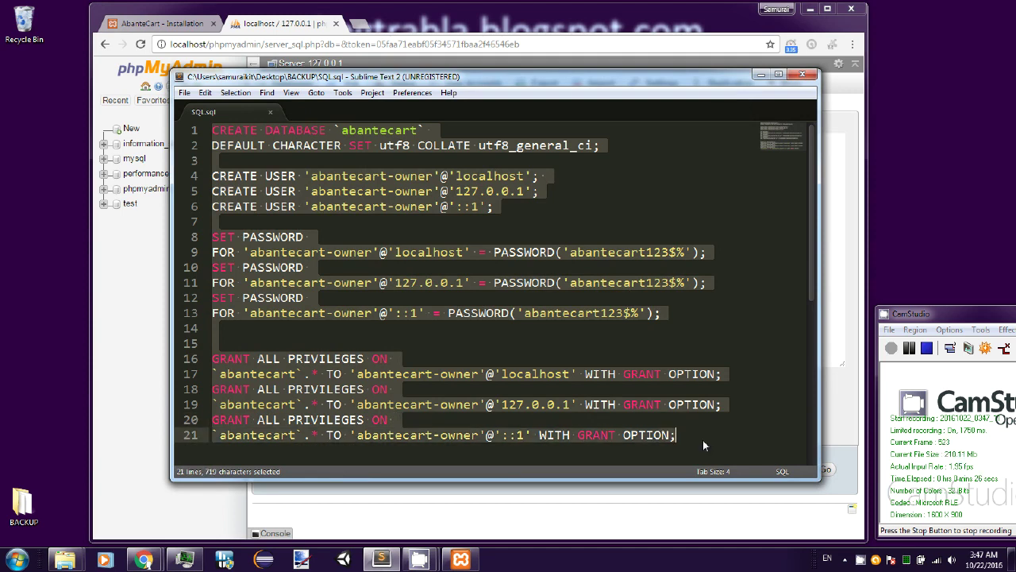
pyautogui.hotkey('ctrl', 'c')
pyautogui.click(761, 74)
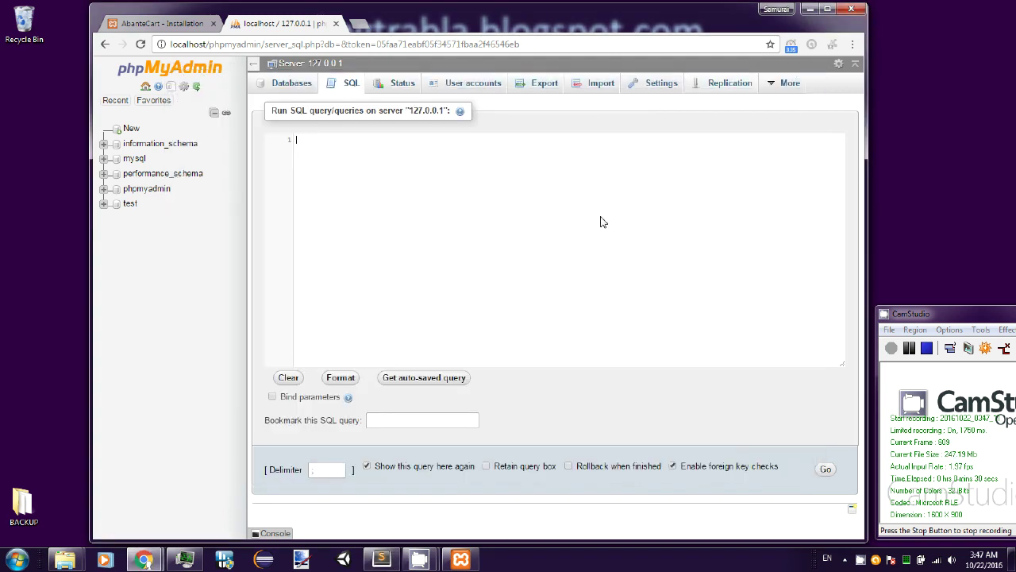
pyautogui.hotkey('ctrl', 'v')
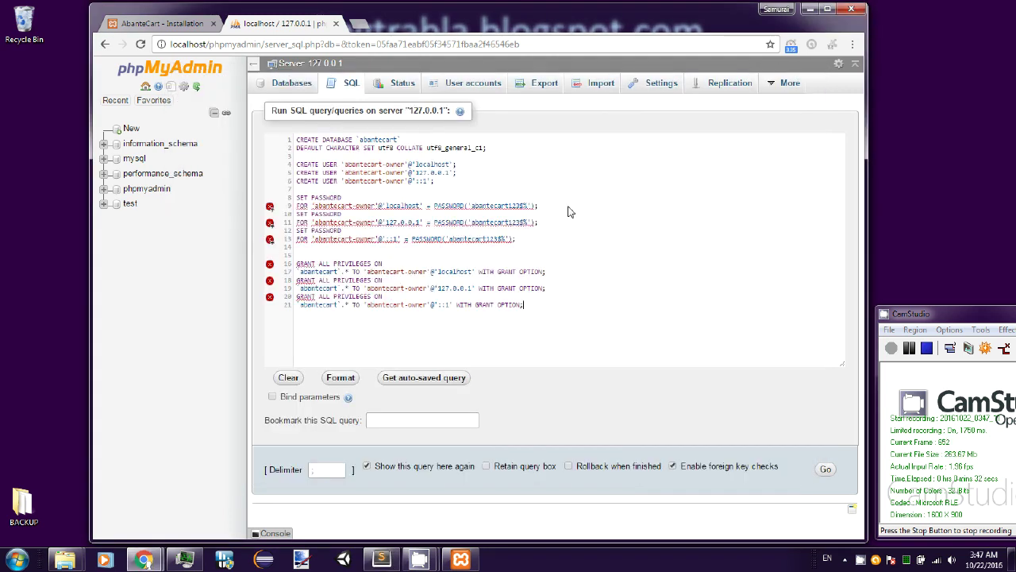
pyautogui.click(827, 471)
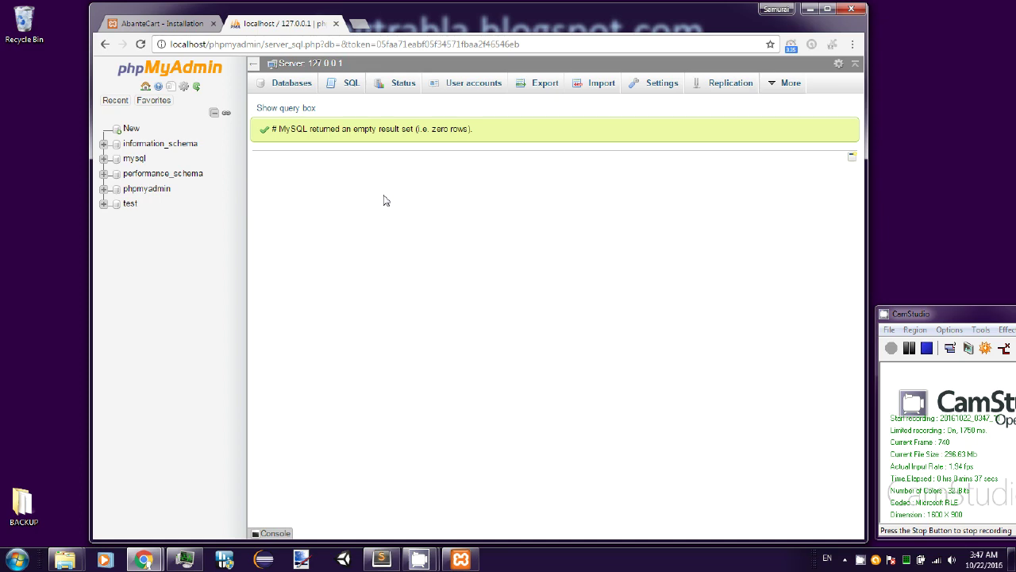
pyautogui.click(162, 23)
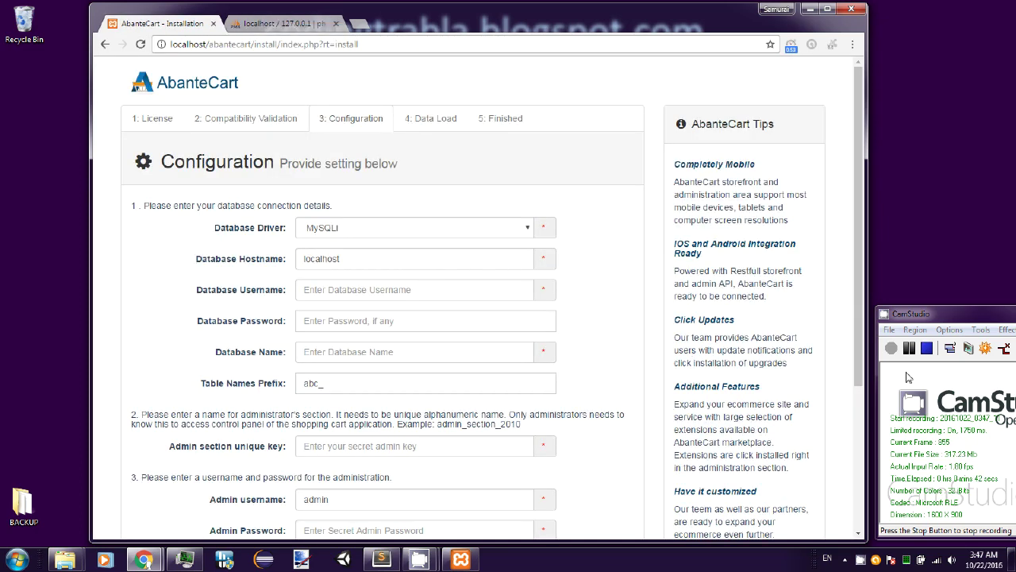
# - Paste the database user name from the SQL script into Database Username
pyautogui.click(891, 356)
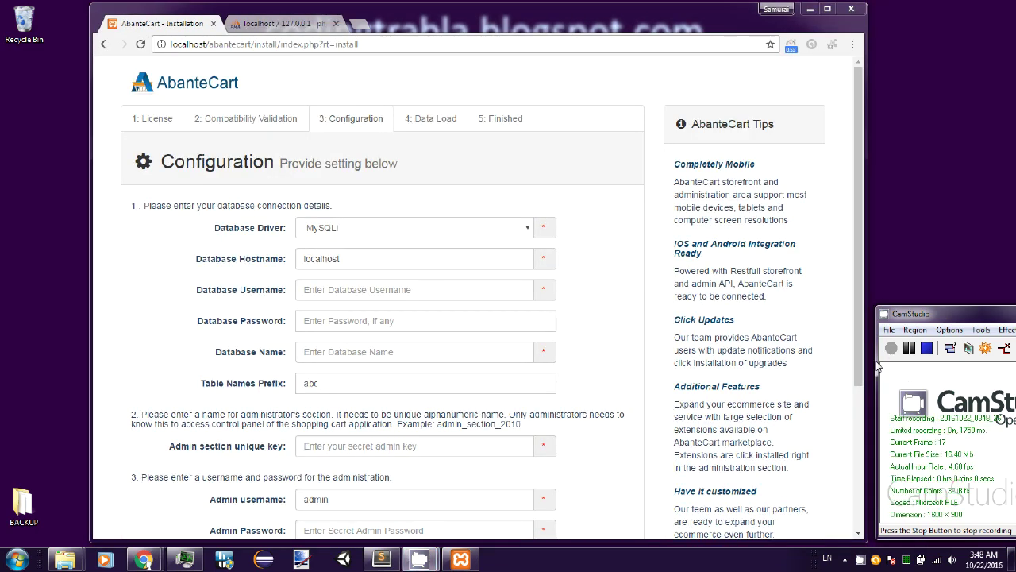
pyautogui.hotkey('alt', 'Tab')
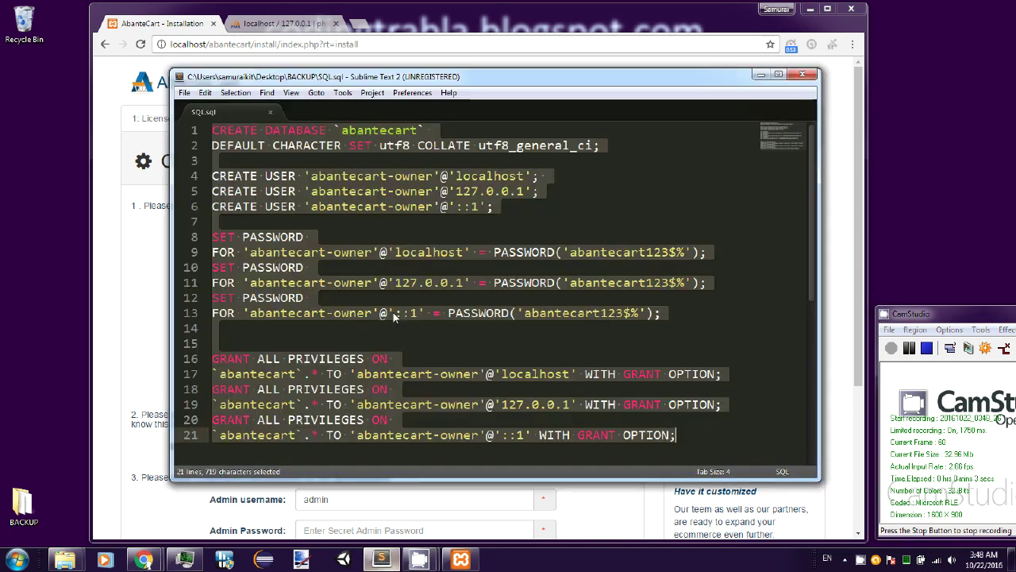
pyautogui.click(467, 208)
pyautogui.moveTo(311, 175); pyautogui.dragTo(433, 175)
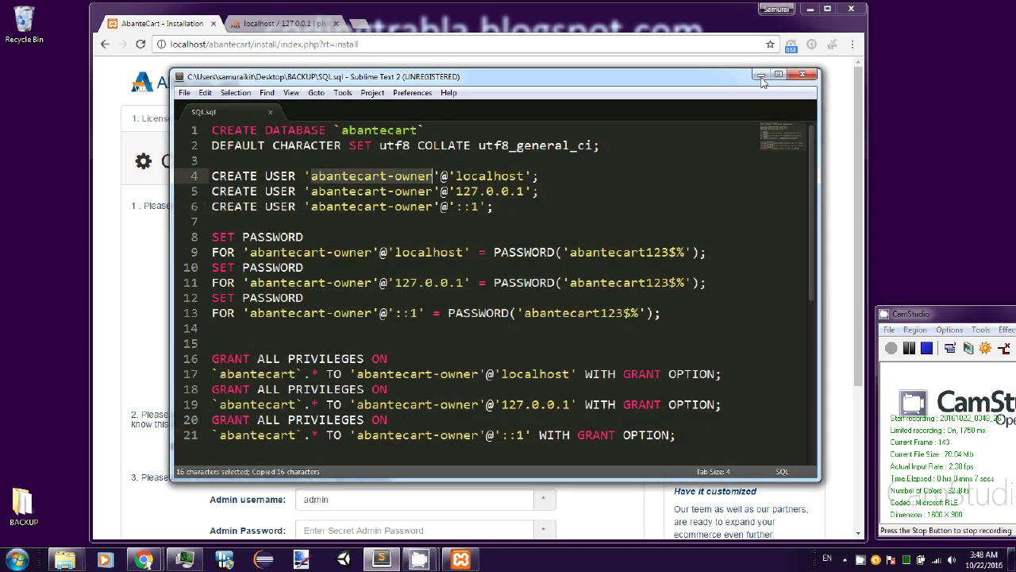
pyautogui.hotkey('alt', 'Tab')
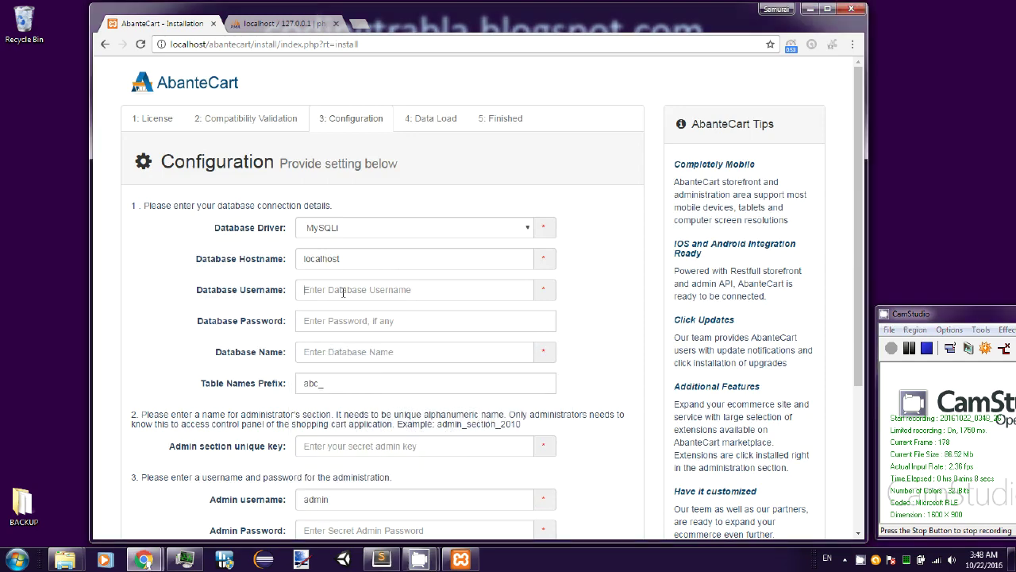
pyautogui.click(344, 290)
pyautogui.hotkey('ctrl', 'v')
# - Copy the user's password from the script into the Database Password field
pyautogui.click(341, 321)
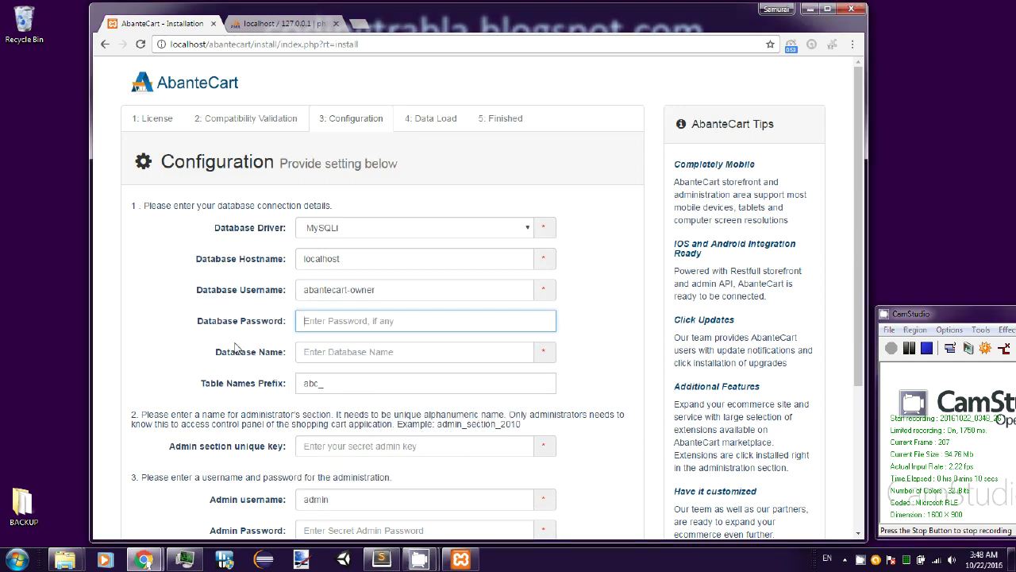
pyautogui.hotkey('alt', 'Tab')
pyautogui.moveTo(570, 251); pyautogui.dragTo(688, 252)
pyautogui.hotkey('ctrl', 'c')
pyautogui.hotkey('alt', 'Tab')
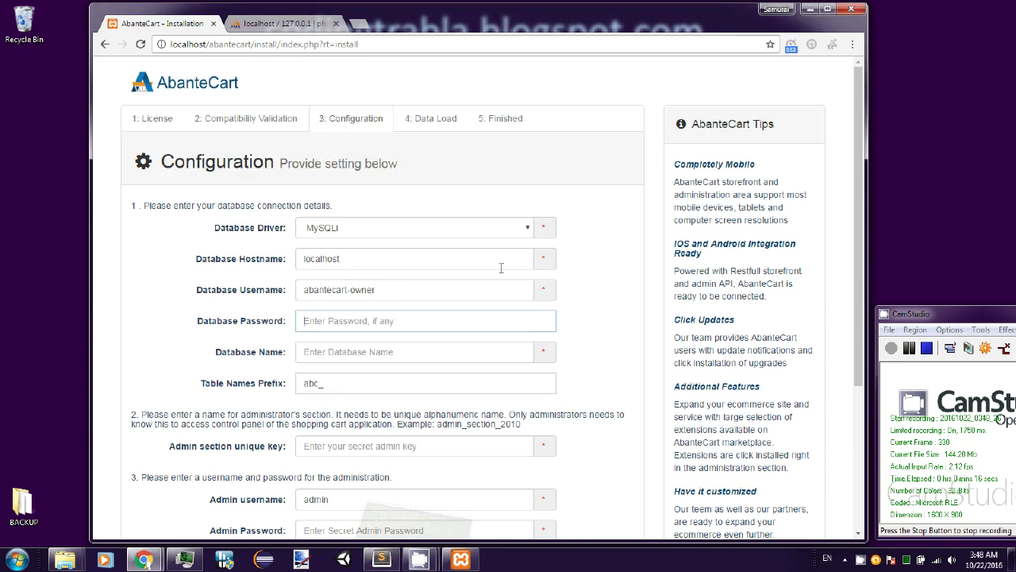
pyautogui.hotkey('ctrl', 'v')
# - Fill the Database Name field with abantecart, copied from the script
pyautogui.click(340, 352)
pyautogui.click(381, 559)
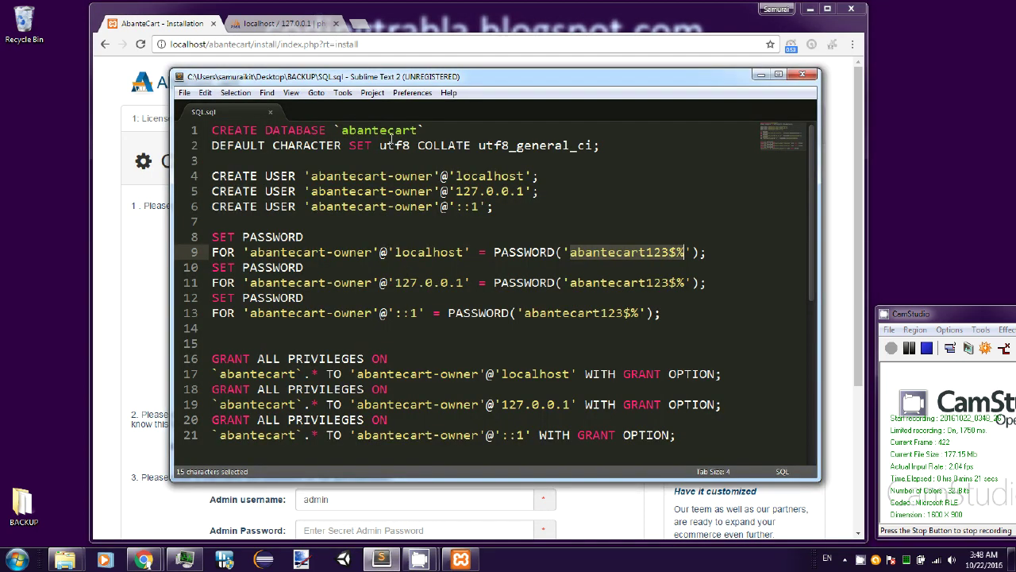
pyautogui.doubleClick(379, 130)
pyautogui.hotkey('ctrl', 'c')
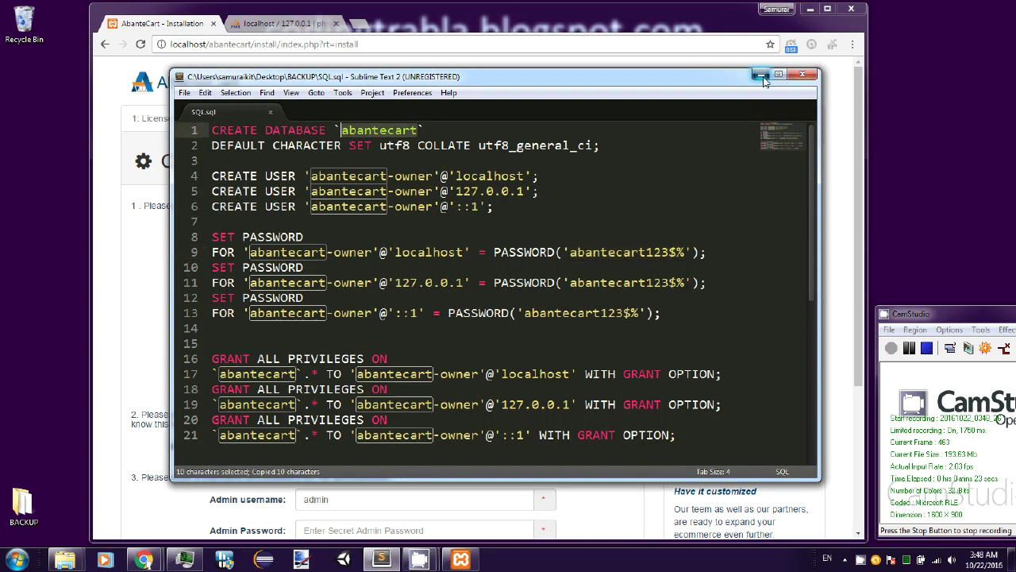
pyautogui.click(760, 75)
pyautogui.hotkey('ctrl', 'v')
pyautogui.click(605, 333)
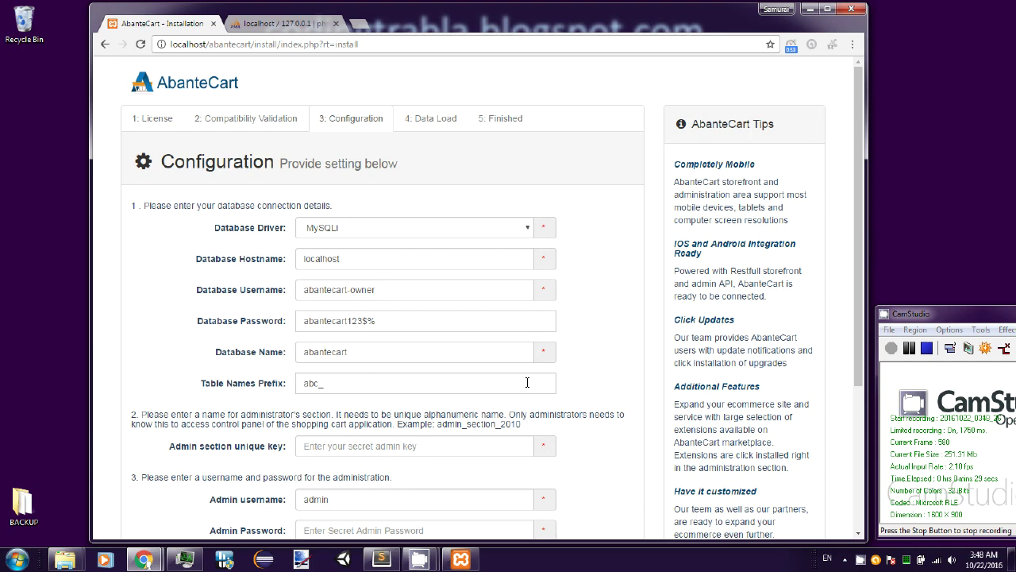
# - Enter the admin section unique key and the administrator username
pyautogui.scroll(-3, 601, 363)
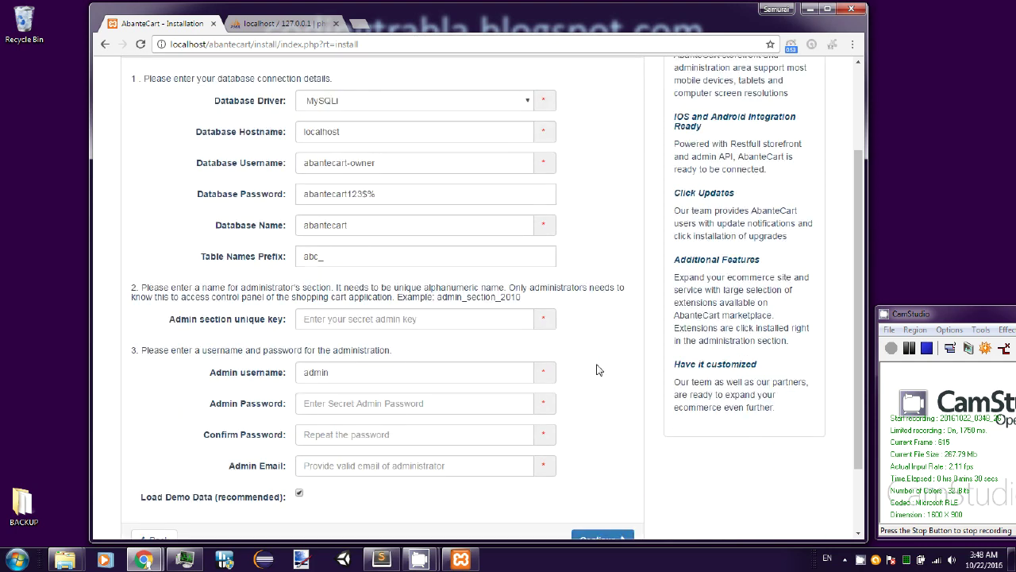
pyautogui.click(403, 321)
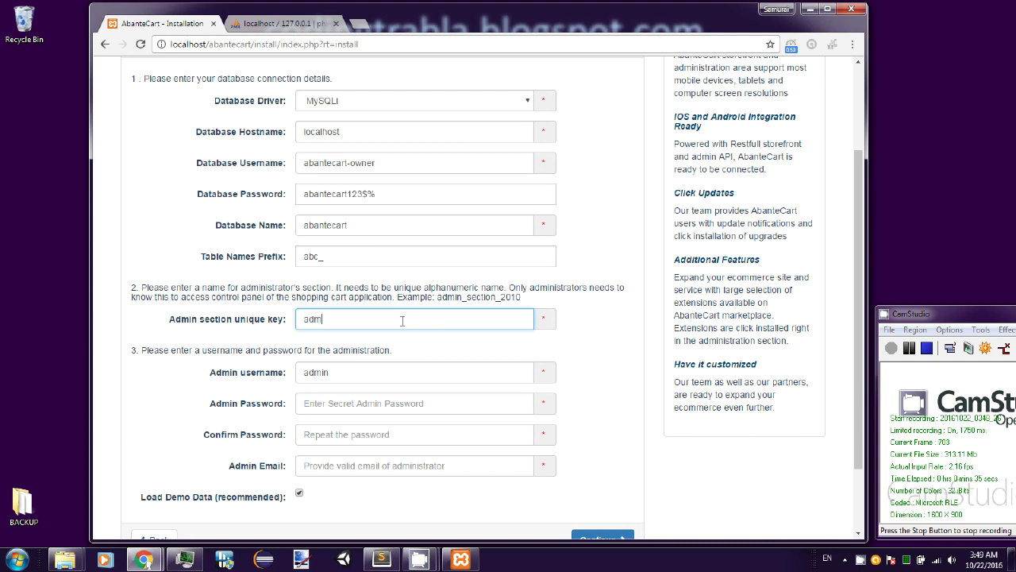
pyautogui.press('Tab')
pyautogui.write('sa')
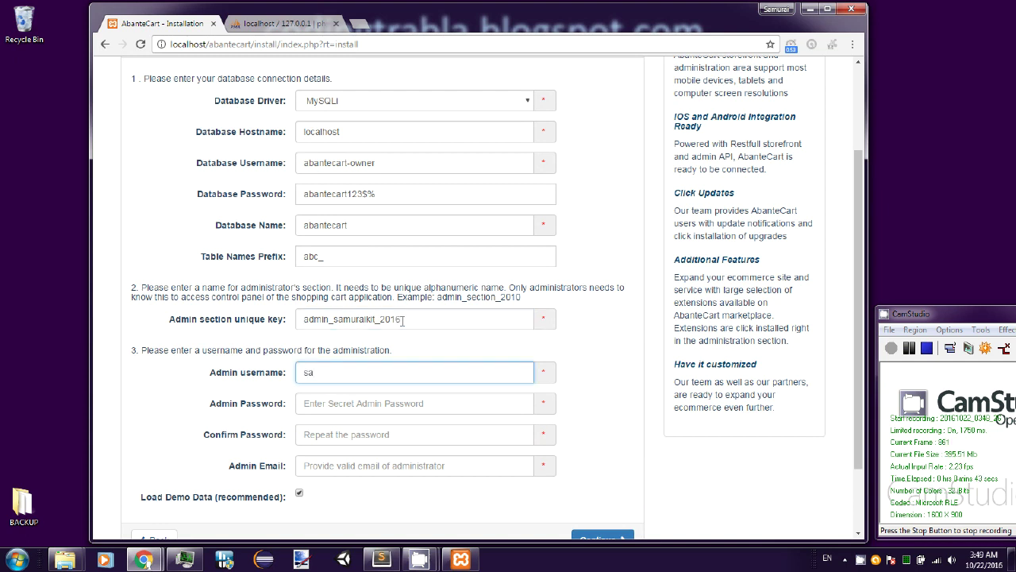
pyautogui.write('muraikit')
# - Enter and confirm the administrator password, then fill in the admin e-mail address
pyautogui.press('Tab')
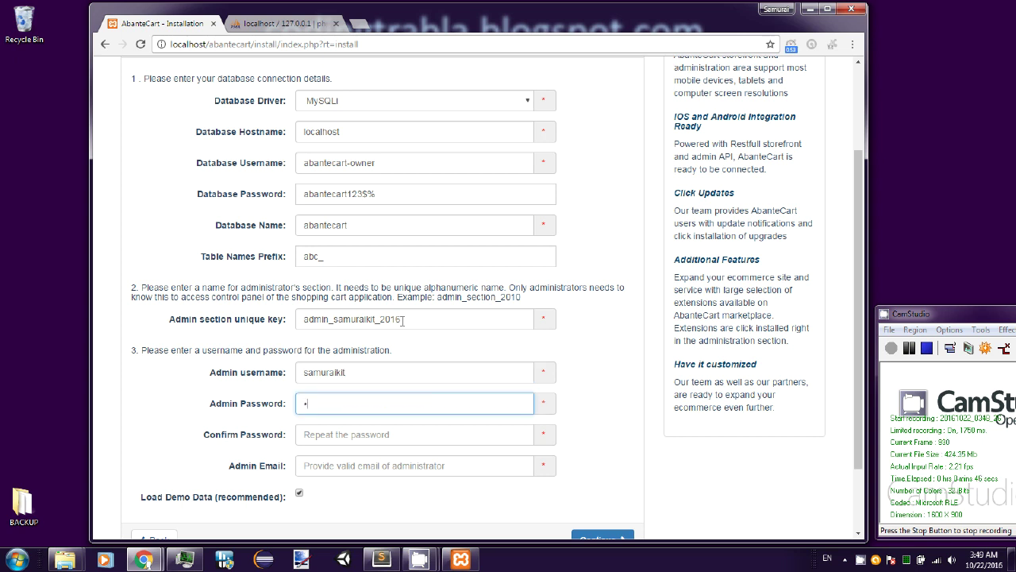
pyautogui.press('Tab')
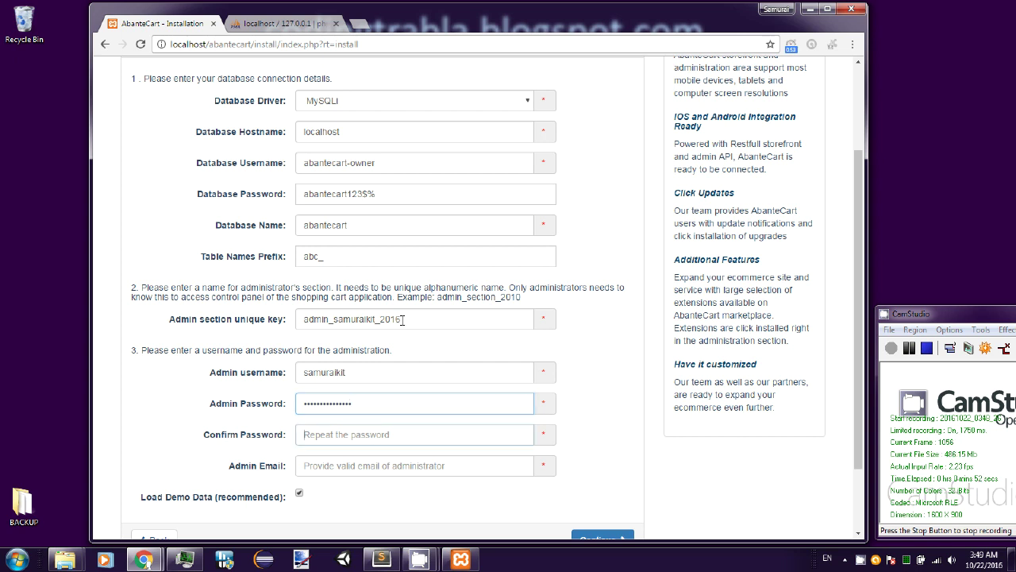
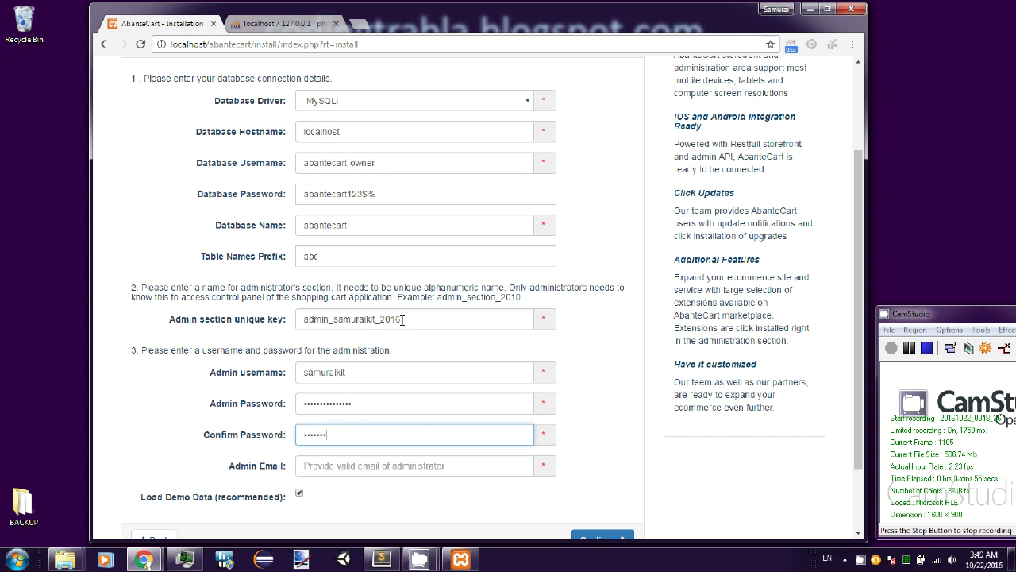
pyautogui.click(375, 463)
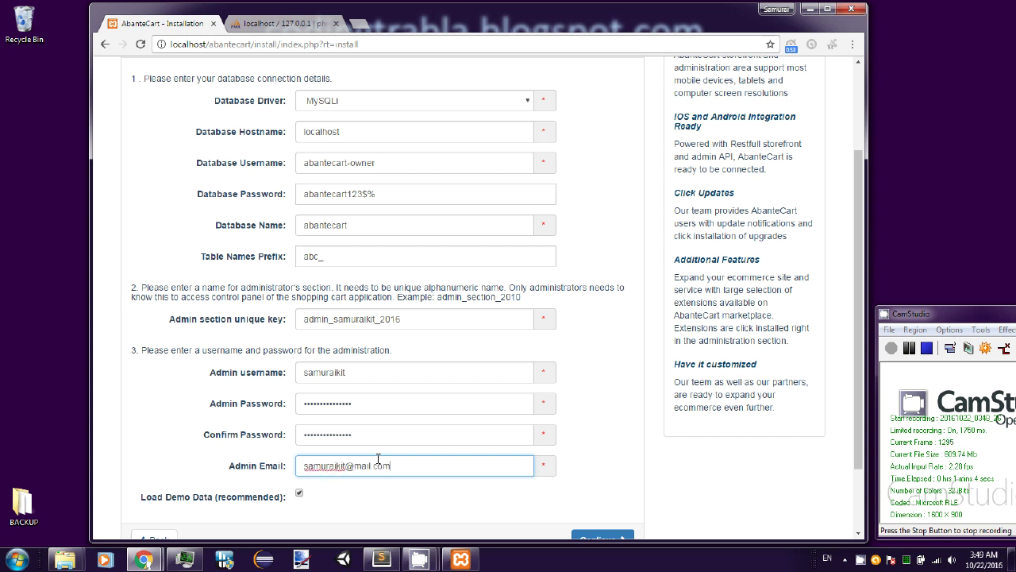
pyautogui.scroll(-1, 517, 431)
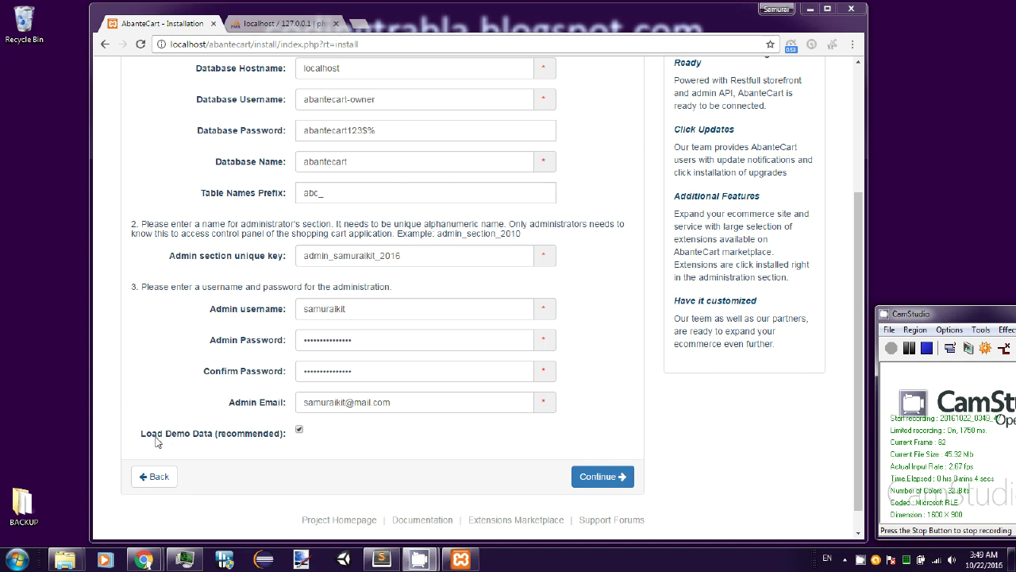
# - Submit the configuration, wait for Installation Completed, and highlight the delete-install-directory warning
pyautogui.click(612, 479)
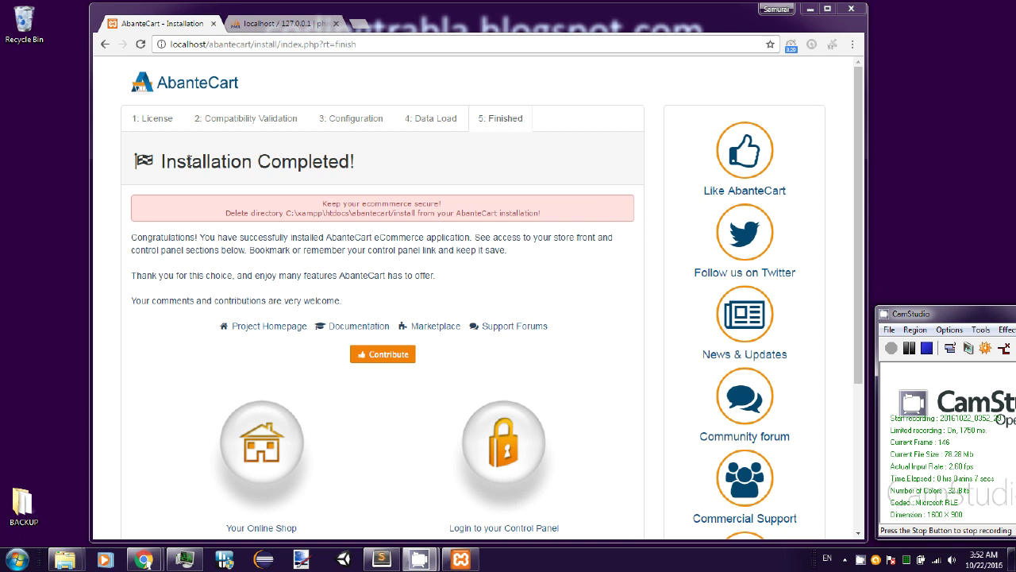
pyautogui.moveTo(162, 161); pyautogui.dragTo(359, 156)
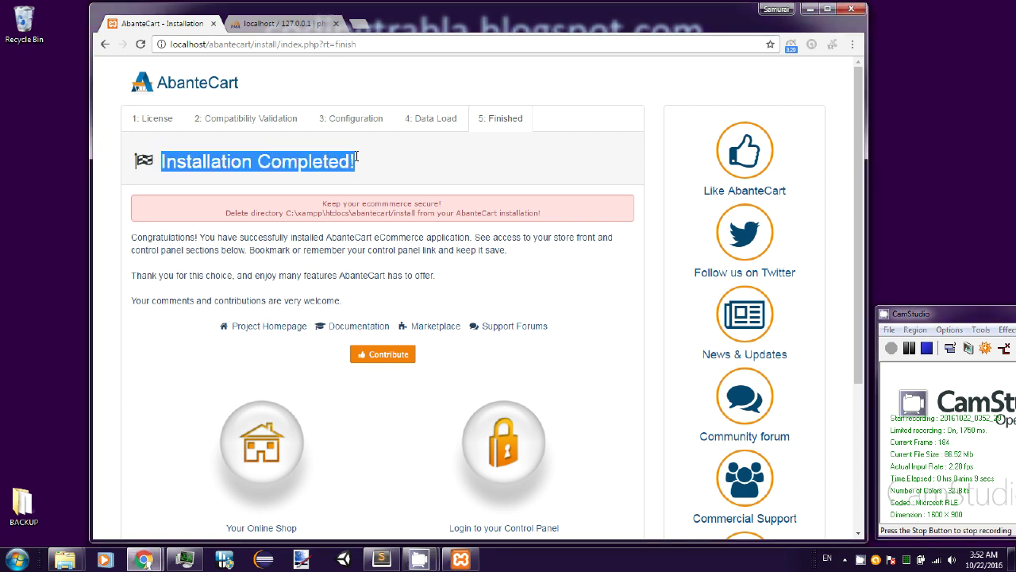
pyautogui.moveTo(226, 213); pyautogui.dragTo(284, 213)
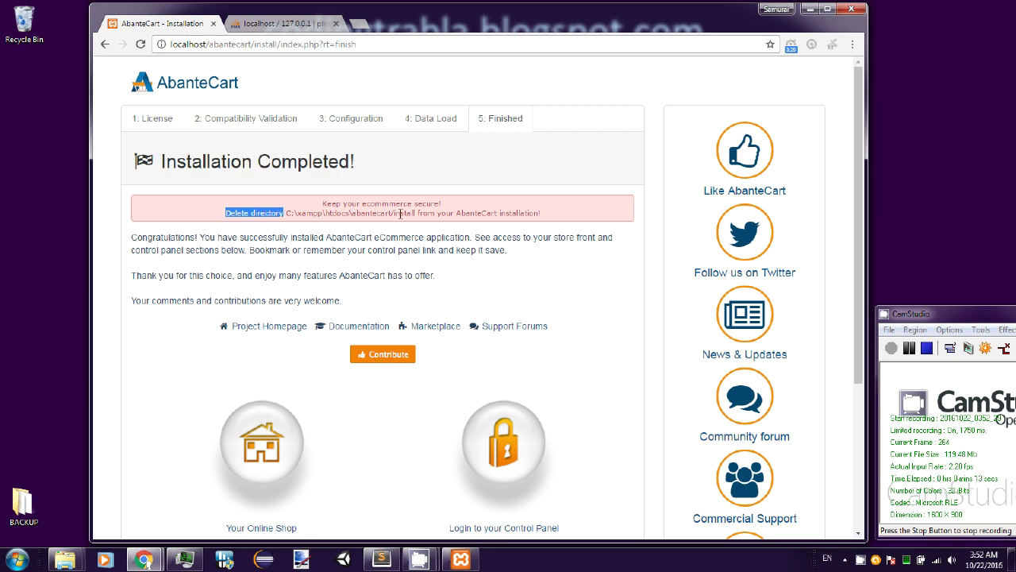
pyautogui.moveTo(393, 213); pyautogui.dragTo(418, 214)
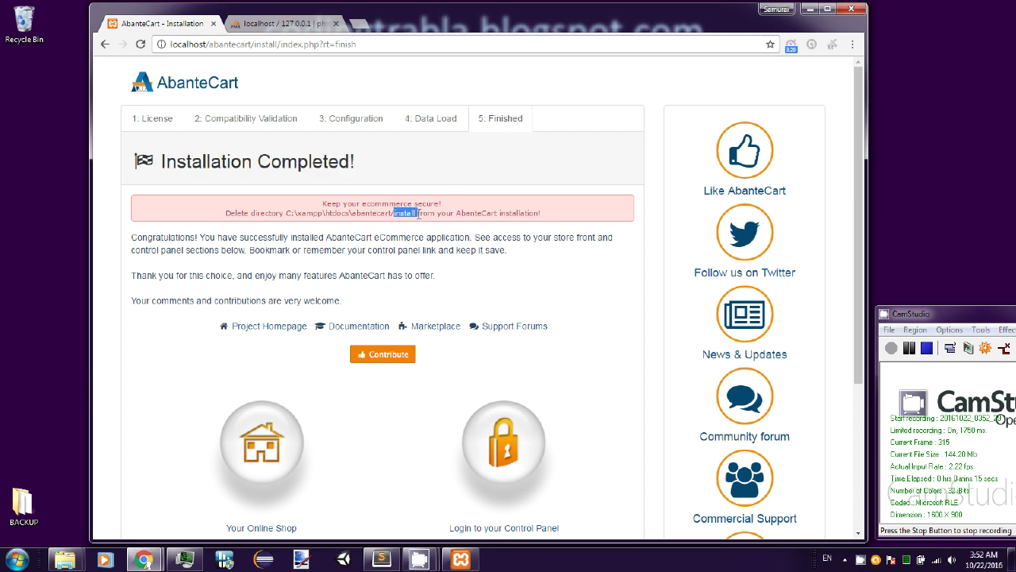
pyautogui.scroll(-1, 418, 215)
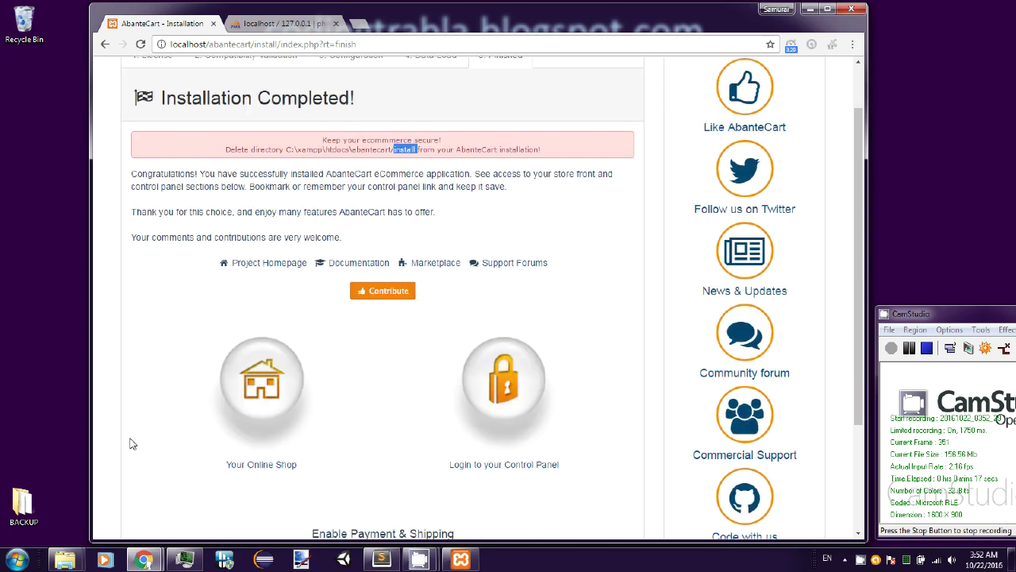
pyautogui.moveTo(70, 561)
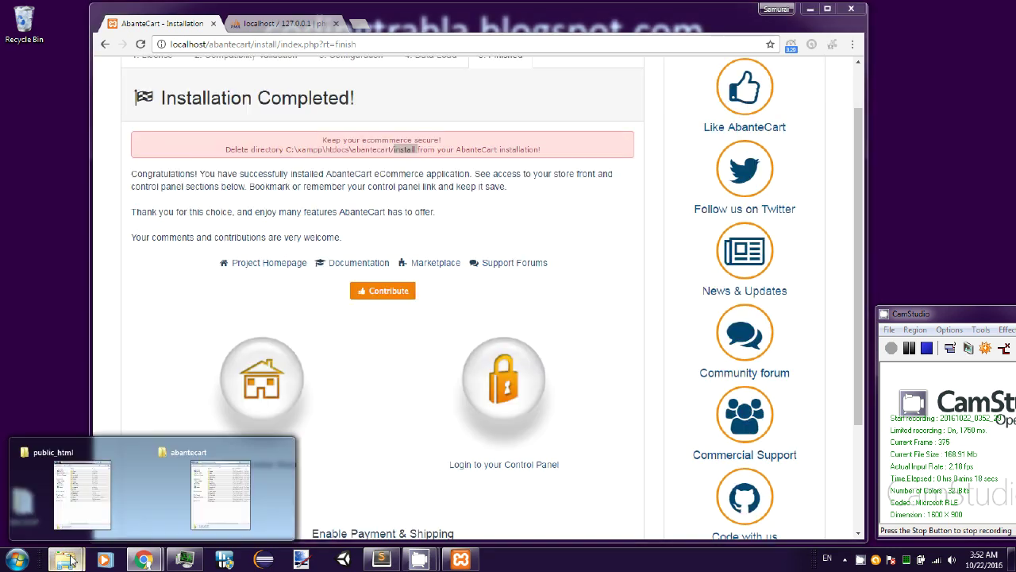
# - Delete the install folder from C:\xampp\htdocs\abantecart to the Recycle Bin, then minimize Explorer
pyautogui.click(213, 501)
pyautogui.click(250, 335)
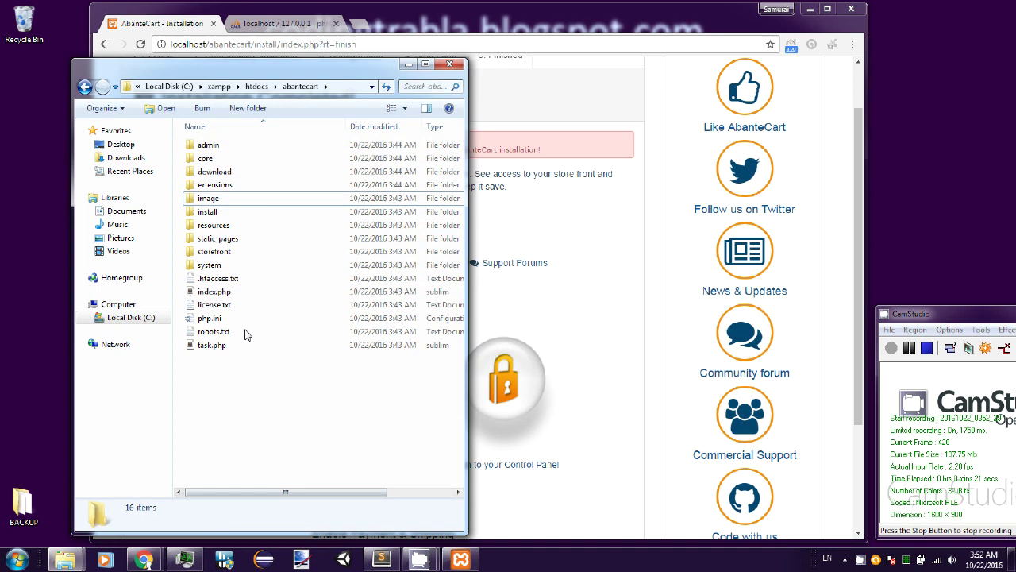
pyautogui.click(358, 90)
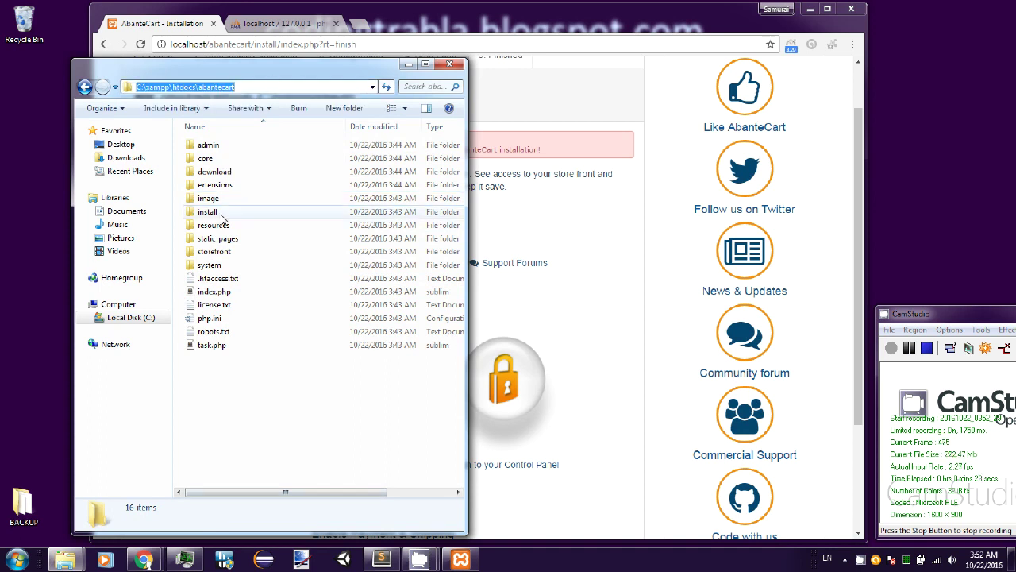
pyautogui.click(221, 213)
pyautogui.press('Delete')
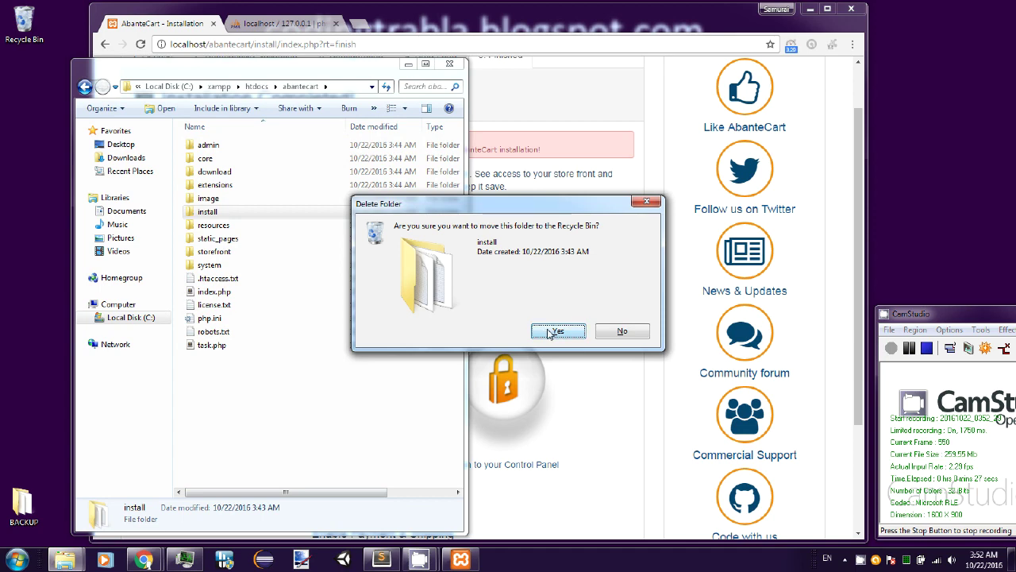
pyautogui.click(553, 332)
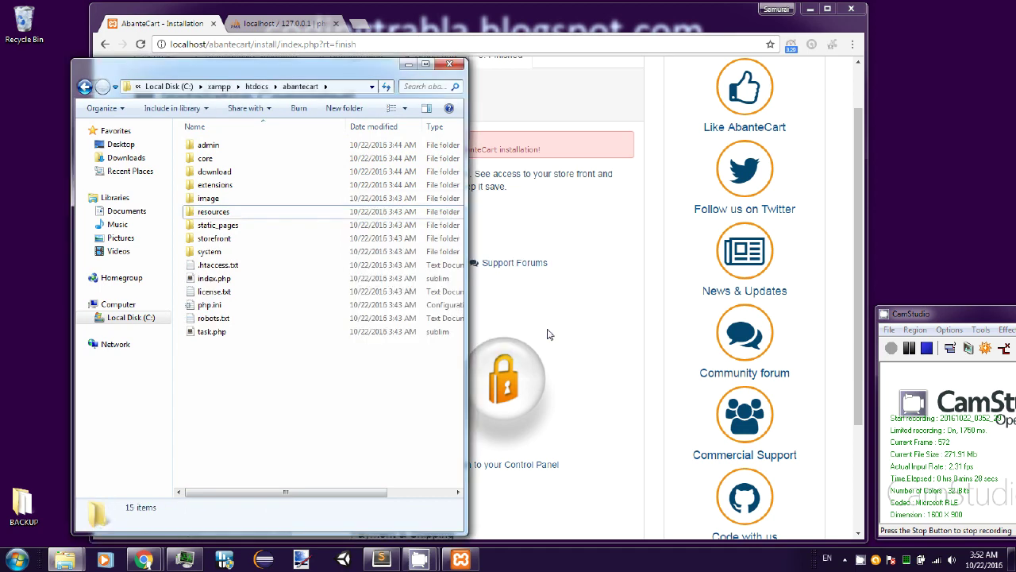
pyautogui.click(372, 92)
pyautogui.click(409, 63)
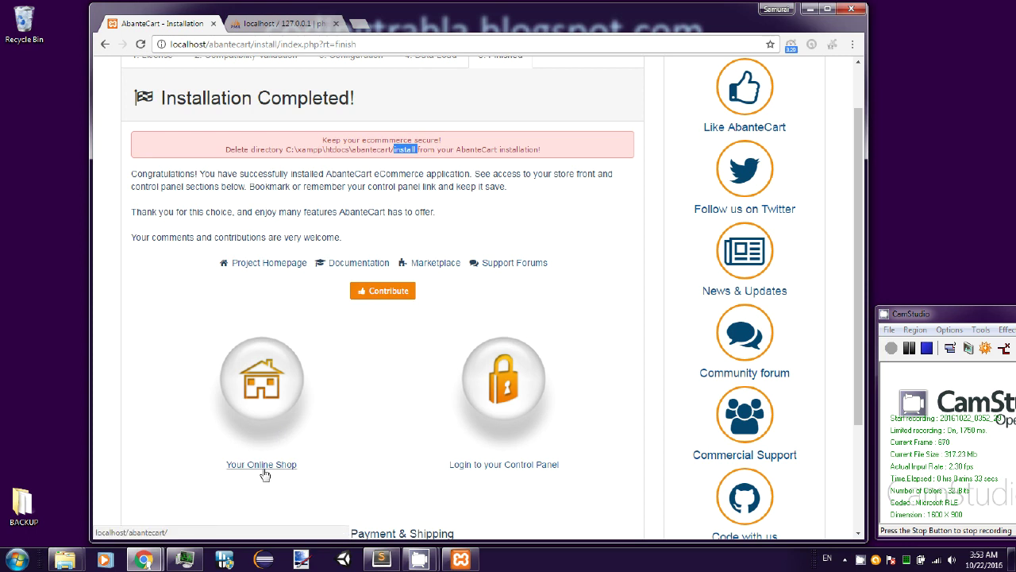
# - Open Your Online Shop and the Control Panel login in new tabs, close the installer, and go to phpMyAdmin
pyautogui.rightClick(264, 474)
pyautogui.click(317, 369)
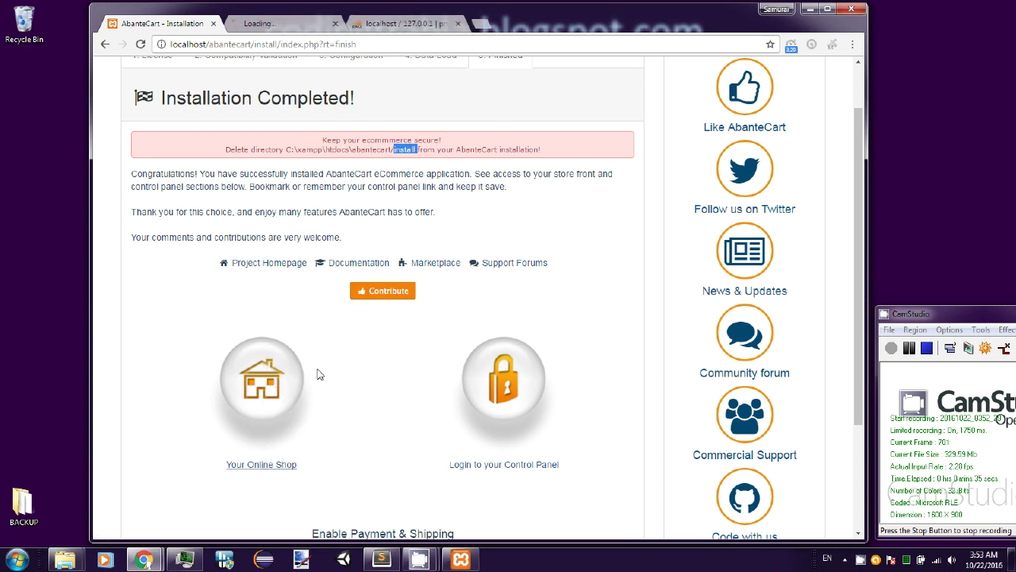
pyautogui.rightClick(483, 359)
pyautogui.click(539, 375)
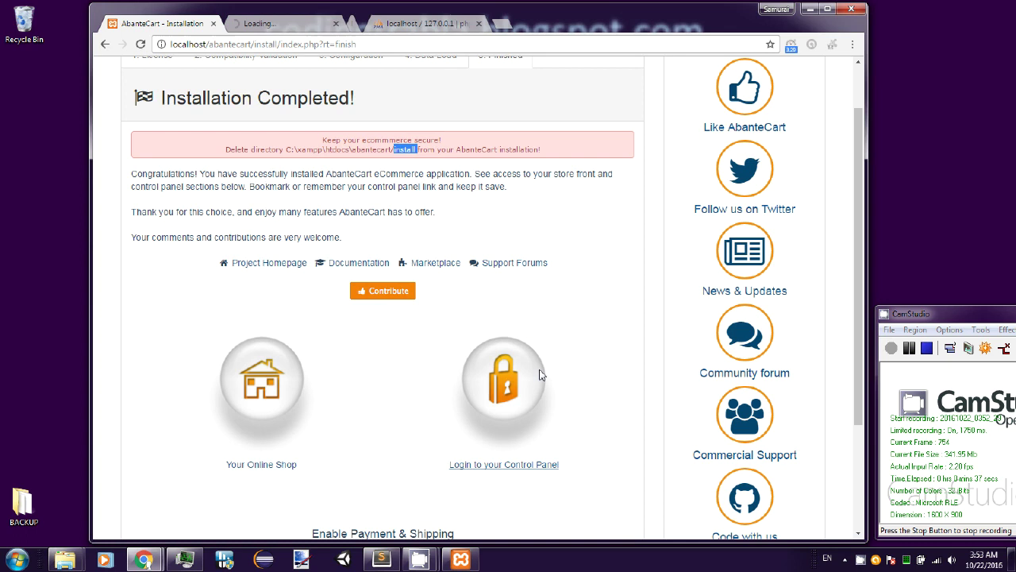
pyautogui.click(212, 25)
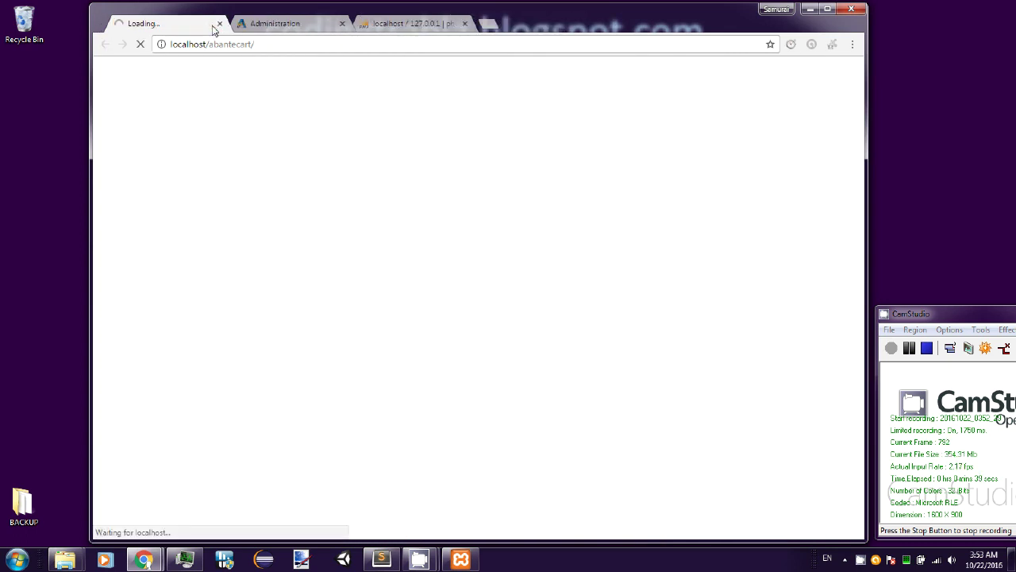
pyautogui.click(378, 25)
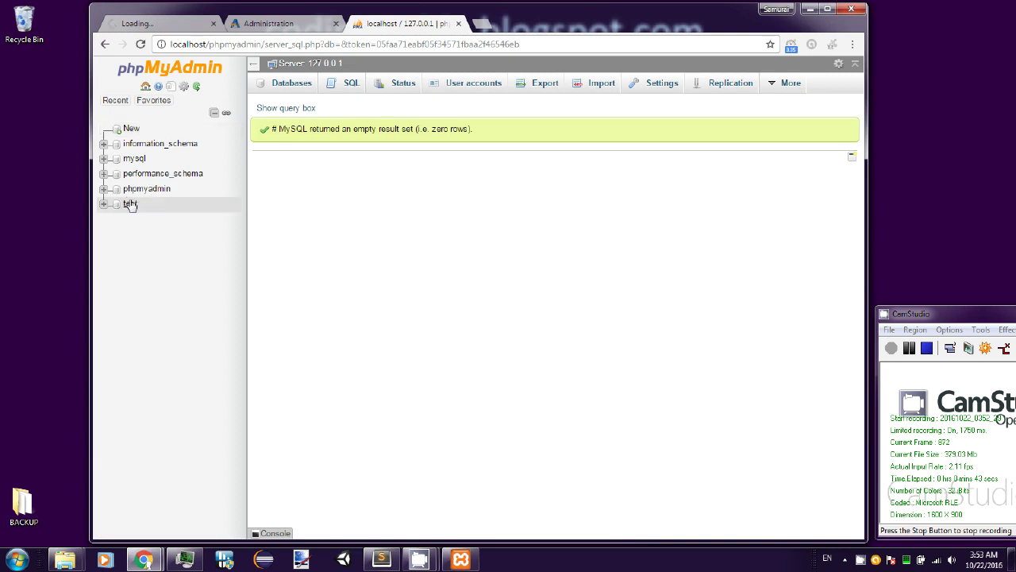
# - Refresh phpMyAdmin, expand the abantecart database to browse its abc_ tables, then switch to the storefront
pyautogui.click(133, 70)
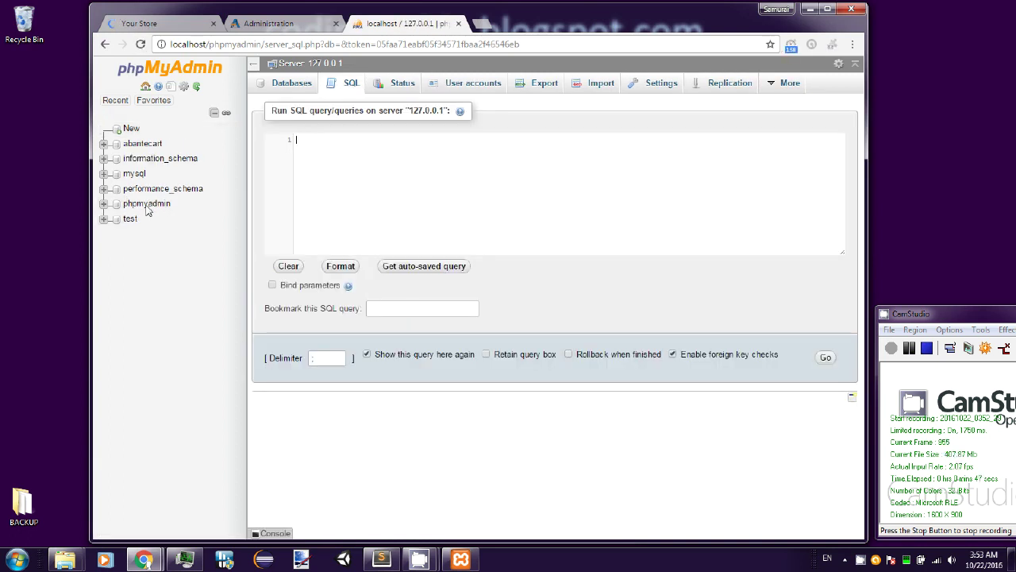
pyautogui.click(144, 145)
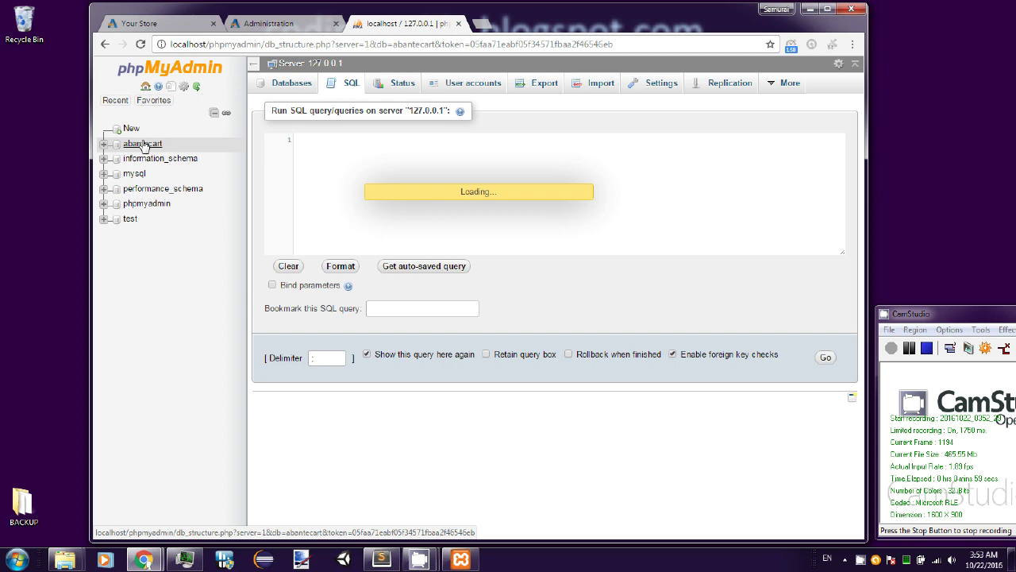
pyautogui.click(143, 145)
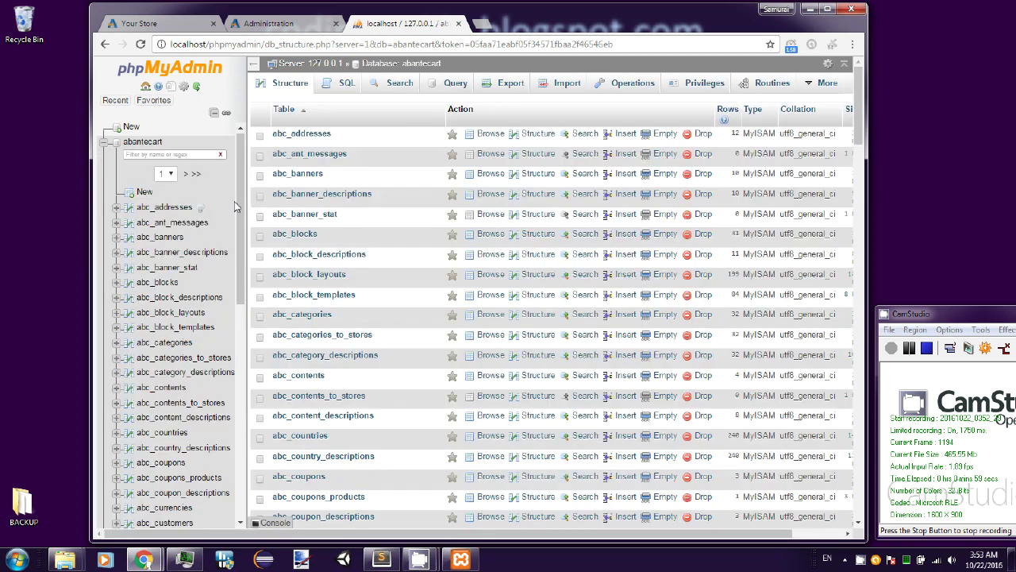
pyautogui.moveTo(246, 205); pyautogui.dragTo(286, 206)
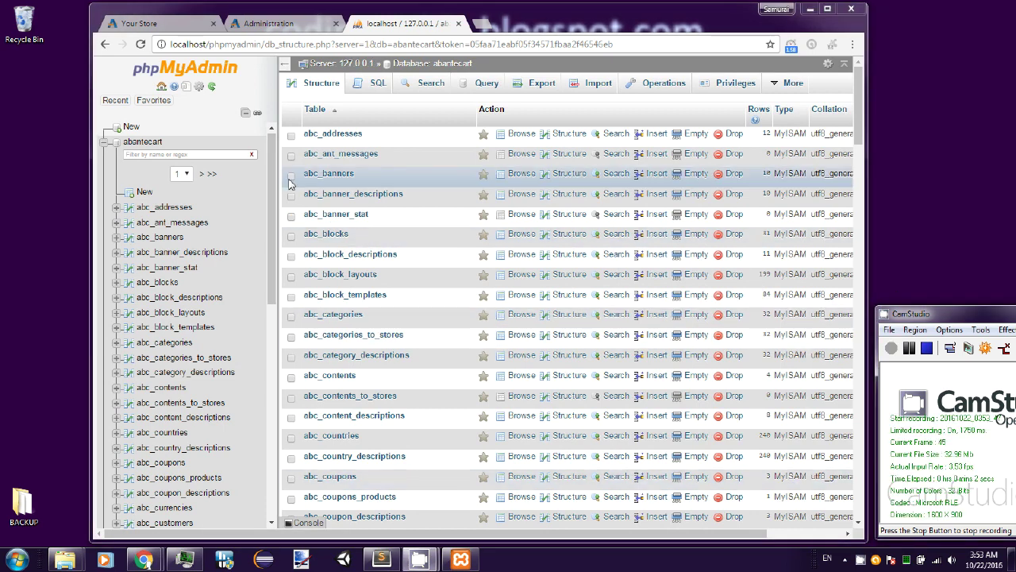
pyautogui.scroll(-1, 275, 198)
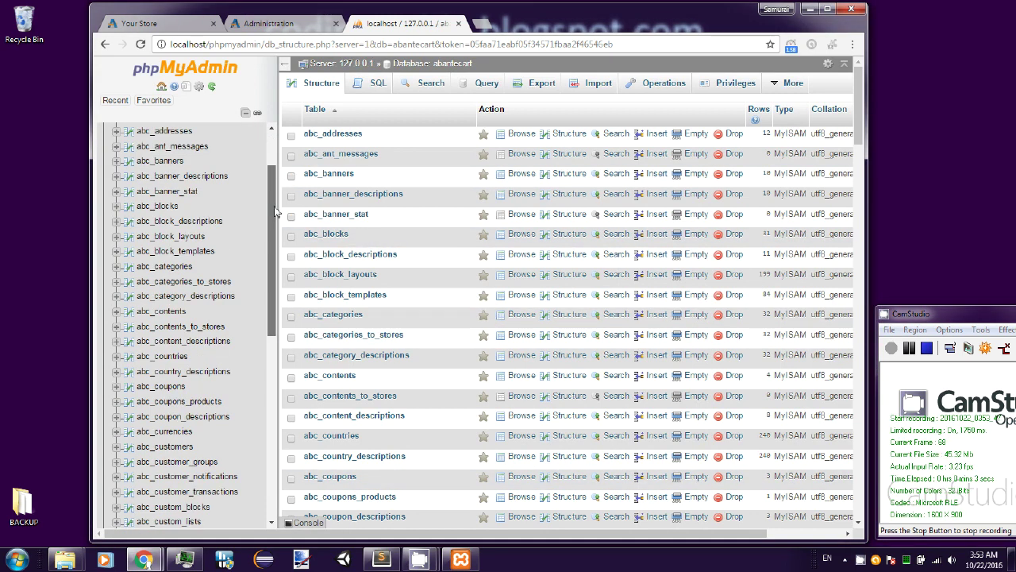
pyautogui.moveTo(275, 211); pyautogui.dragTo(269, 371)
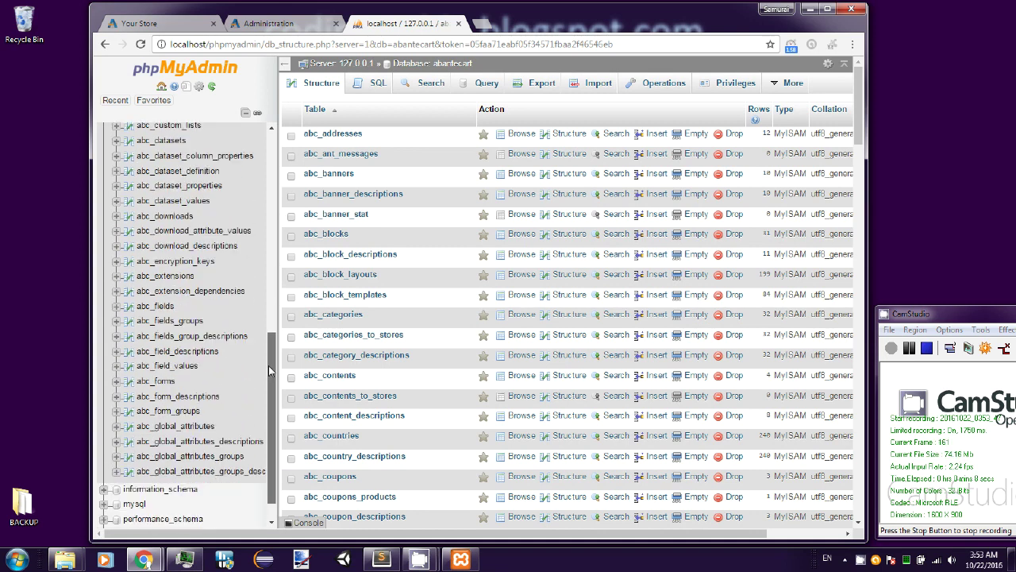
pyautogui.click(179, 27)
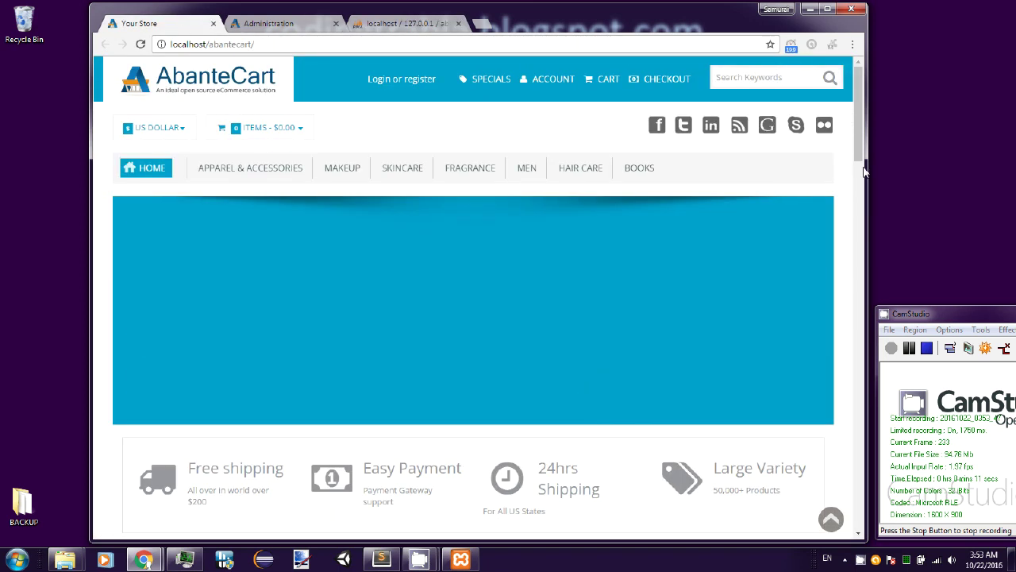
# - Narrow the browser to the mobile layout and try the collapsed navigation menu and Go to page list
pyautogui.moveTo(869, 167); pyautogui.dragTo(437, 199)
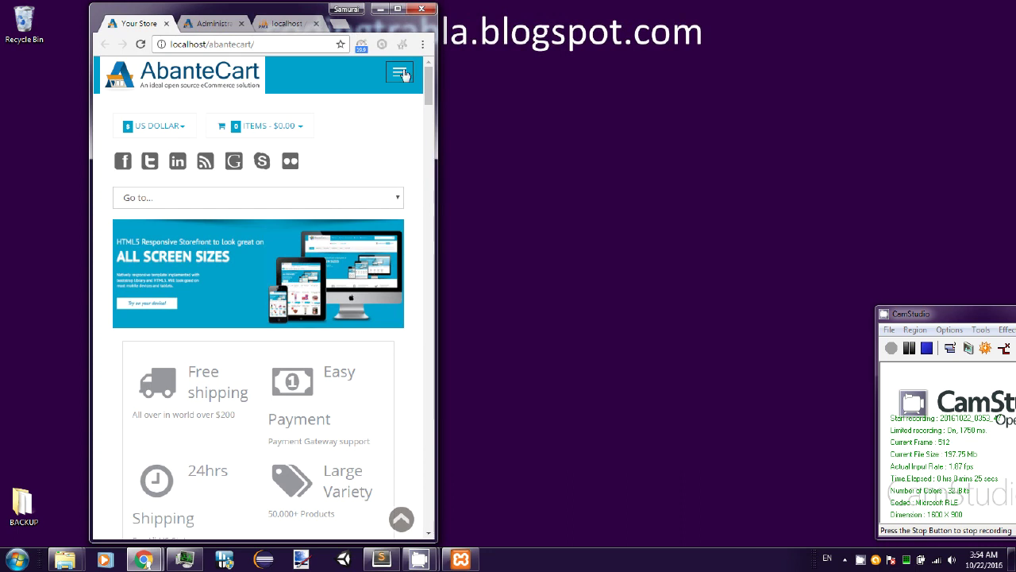
pyautogui.click(400, 73)
pyautogui.click(401, 72)
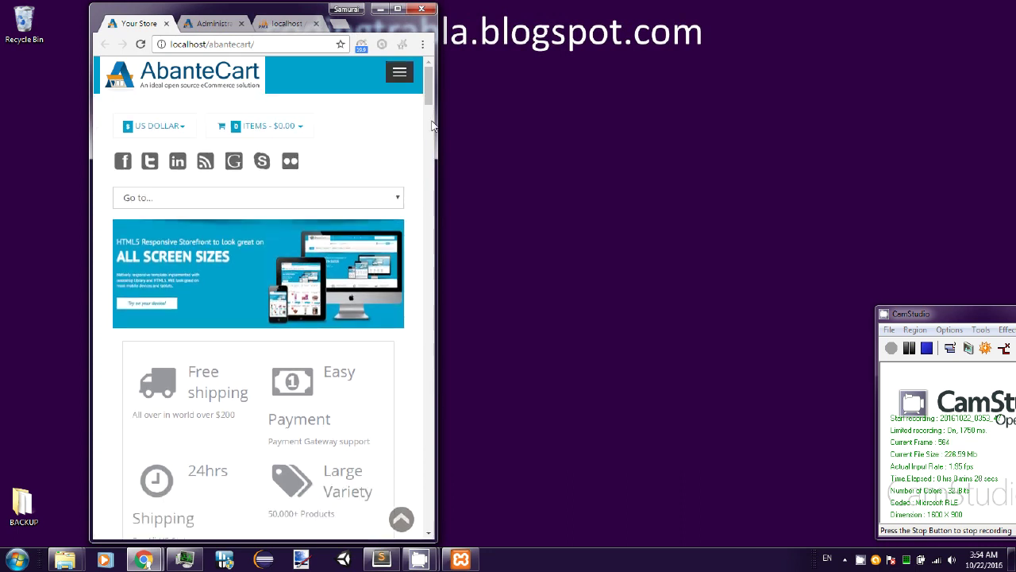
pyautogui.moveTo(438, 127); pyautogui.dragTo(471, 127)
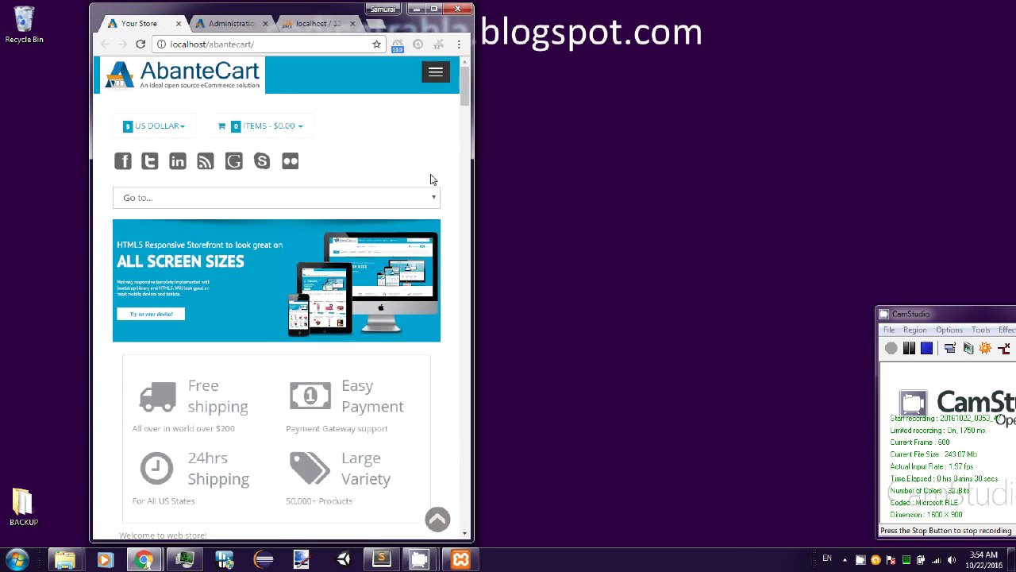
pyautogui.click(437, 205)
pyautogui.click(436, 205)
pyautogui.click(447, 159)
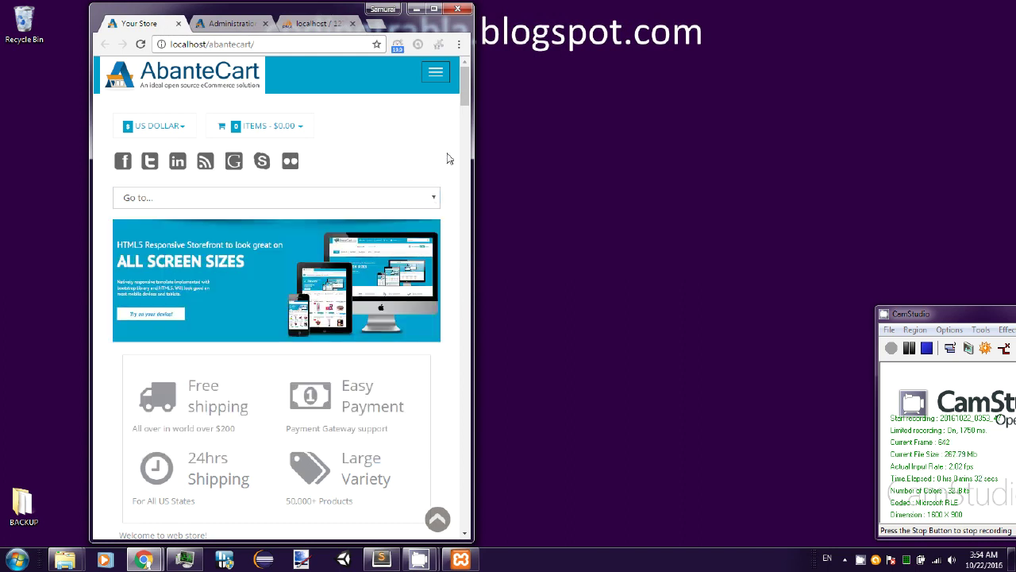
# - Open the $38.50 Tropiques Minerale Loose Bronzer, restore full width, and go to the Administration tab
pyautogui.scroll(-15, 447, 159)
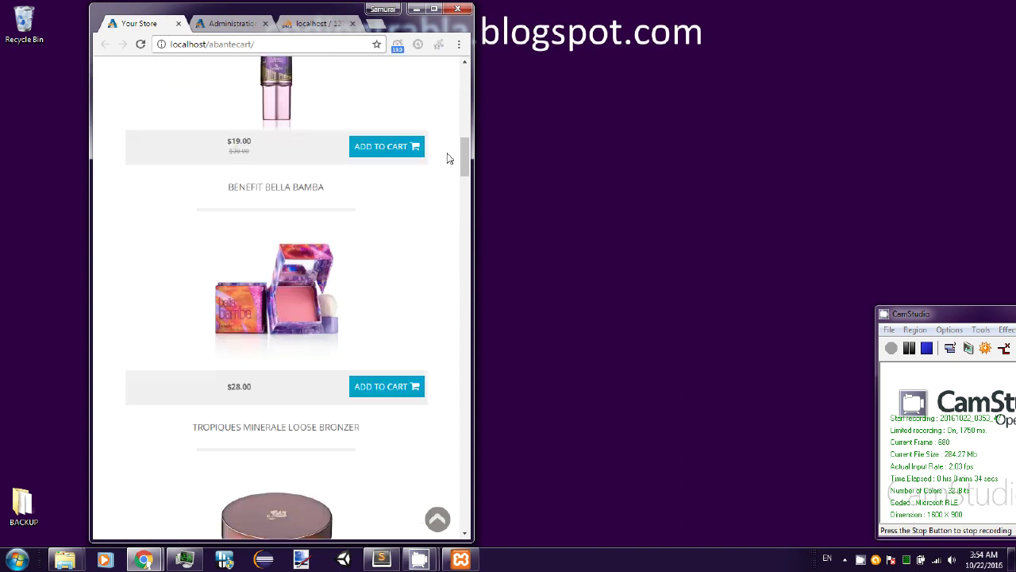
pyautogui.click(397, 123)
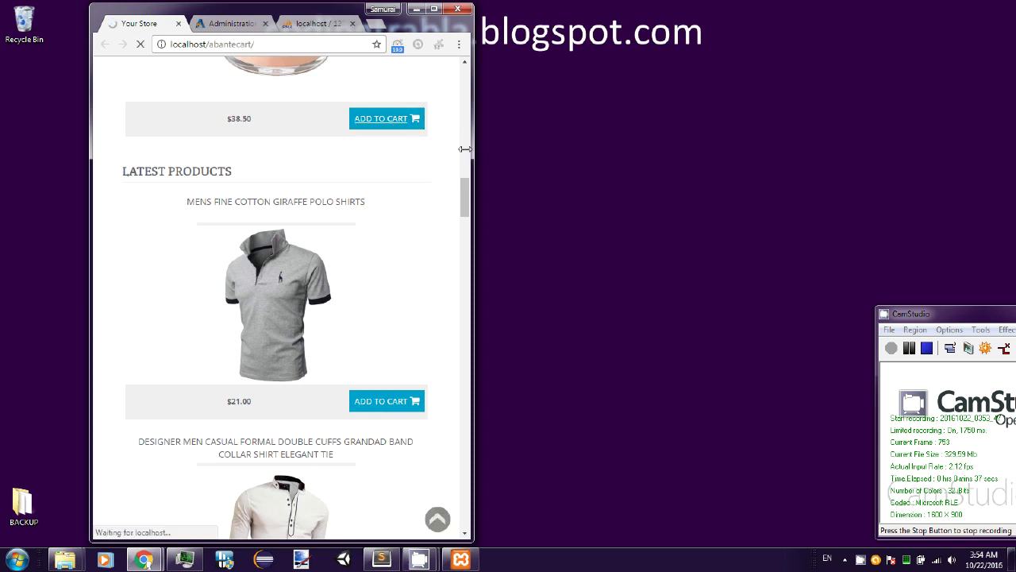
pyautogui.moveTo(465, 148); pyautogui.dragTo(658, 164)
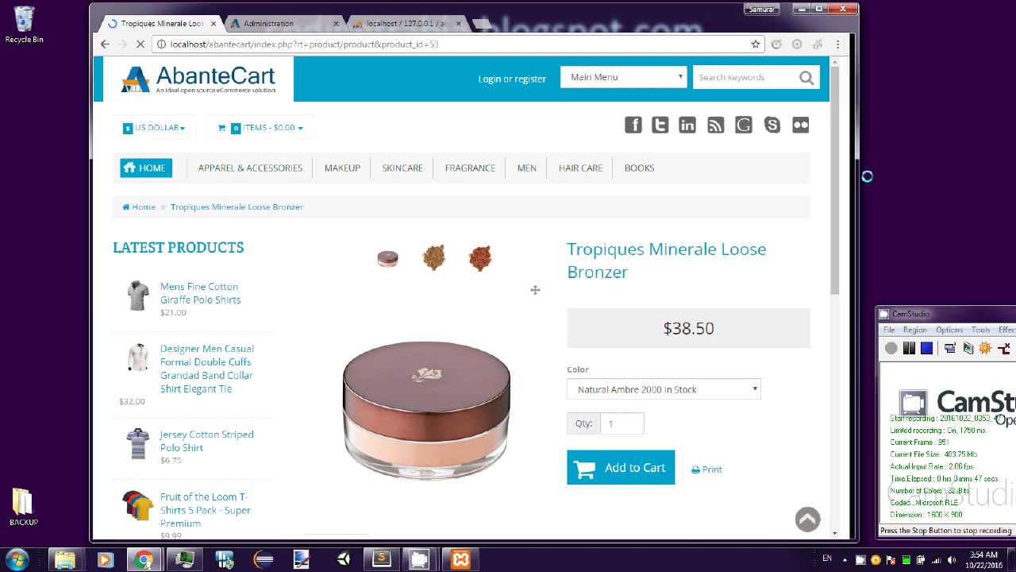
pyautogui.moveTo(867, 176); pyautogui.dragTo(864, 176)
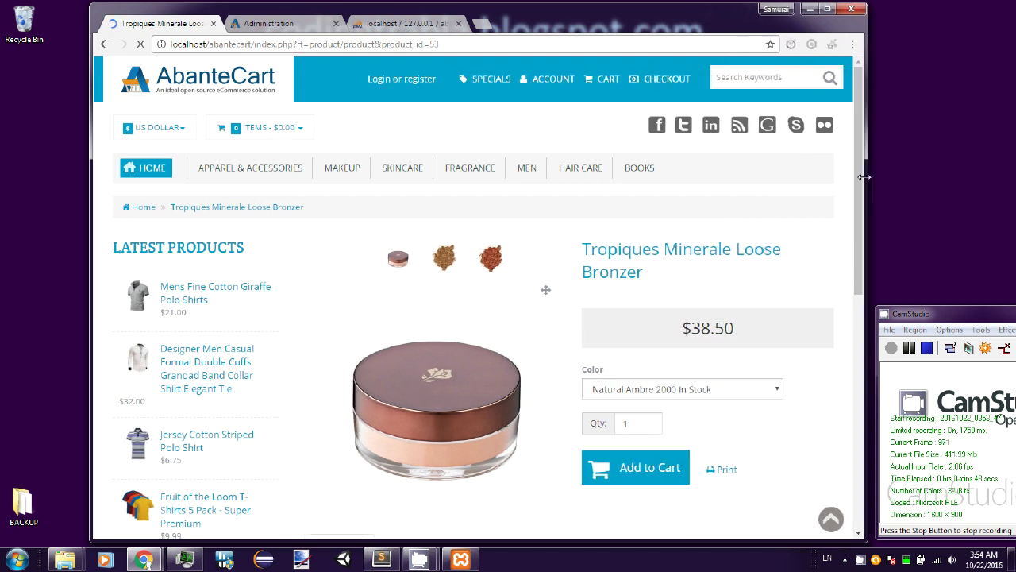
pyautogui.click(268, 23)
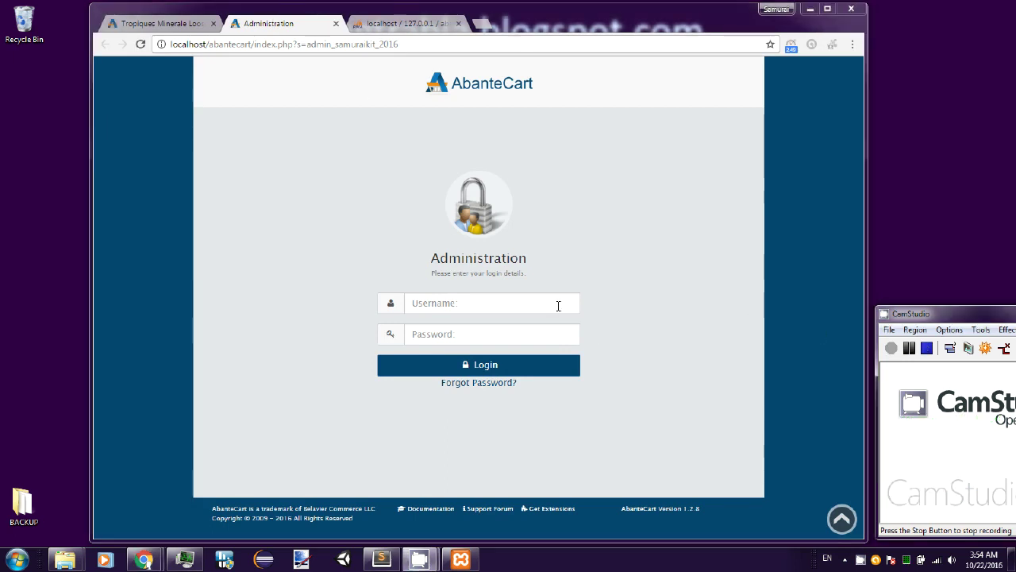
# - Log into the admin panel with the administrator username and password
pyautogui.click(538, 305)
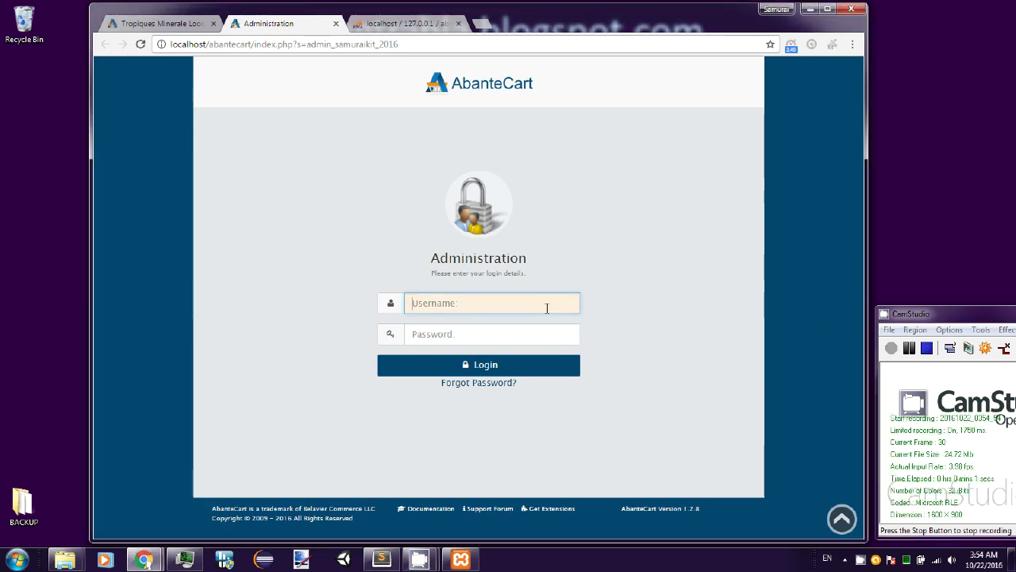
pyautogui.write('samuraikit')
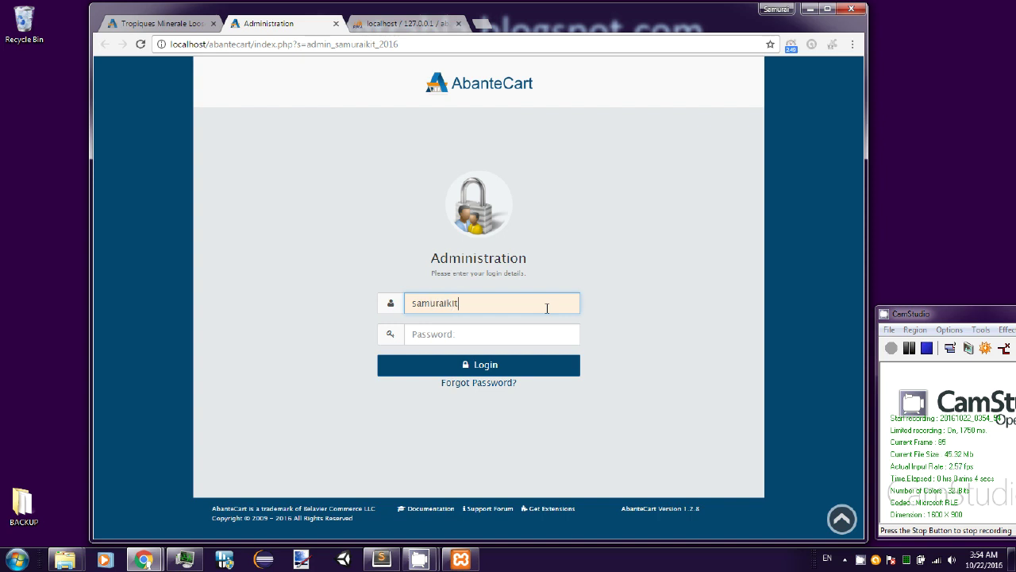
pyautogui.write('••')
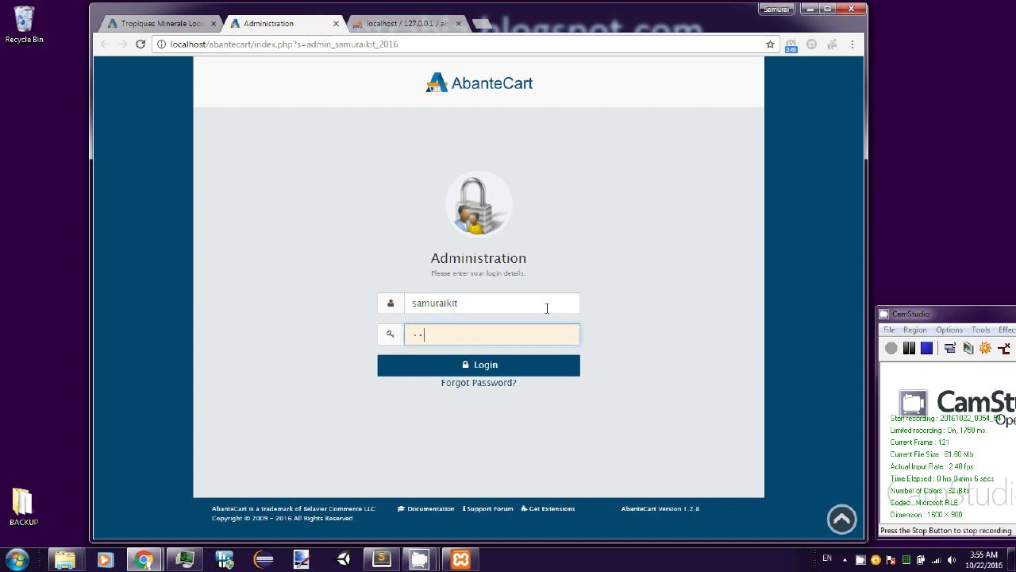
pyautogui.write('•••••••••••••')
pyautogui.click(515, 375)
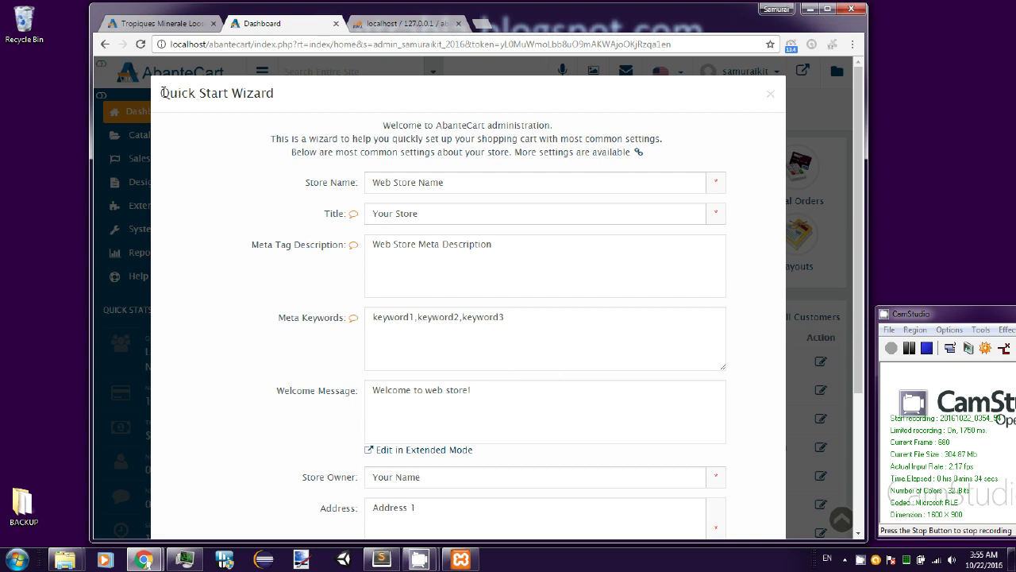
# - Set store name CodingTrabla and title Coding Trabla Super Store on the wizard's first page
pyautogui.moveTo(161, 92); pyautogui.dragTo(275, 93)
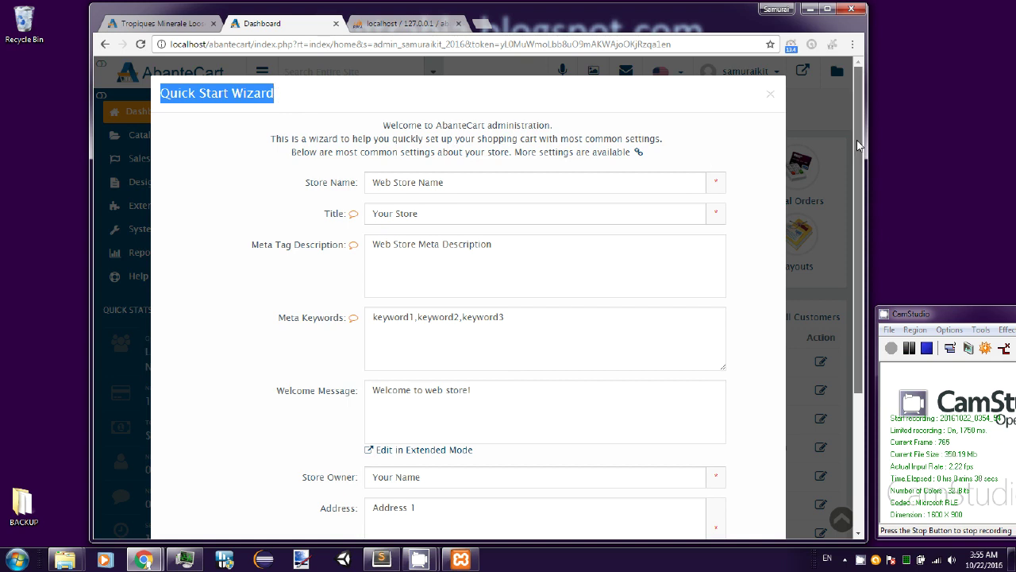
pyautogui.scroll(-1, 858, 153)
pyautogui.moveTo(859, 153); pyautogui.dragTo(860, 157)
pyautogui.scroll(1, 858, 157)
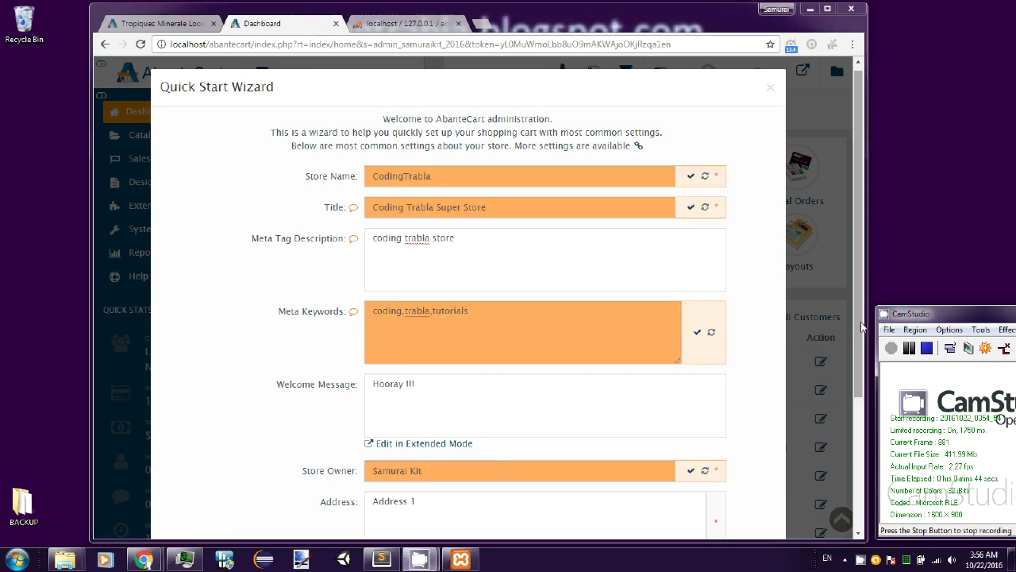
pyautogui.moveTo(857, 326); pyautogui.dragTo(878, 459)
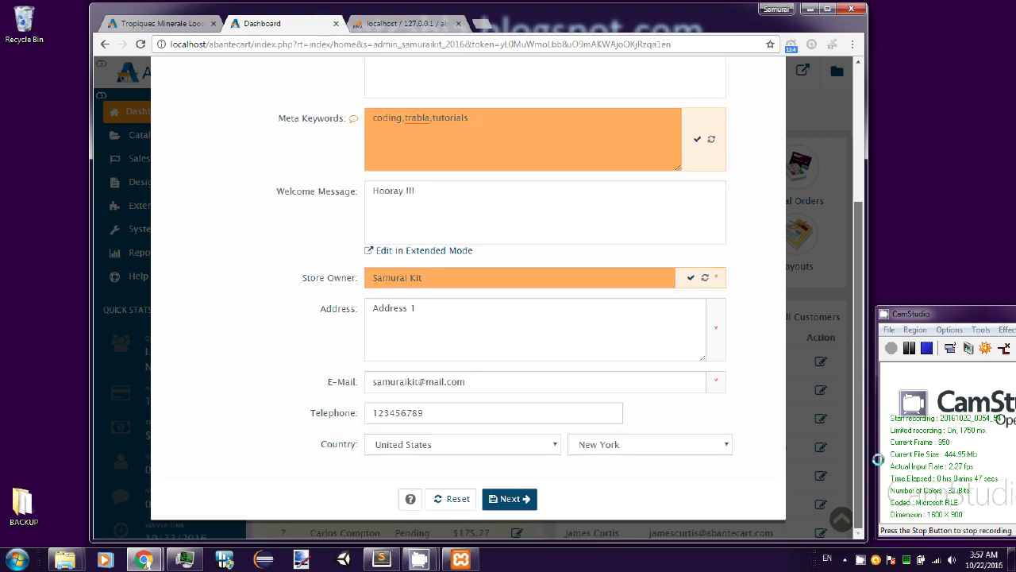
pyautogui.click(526, 503)
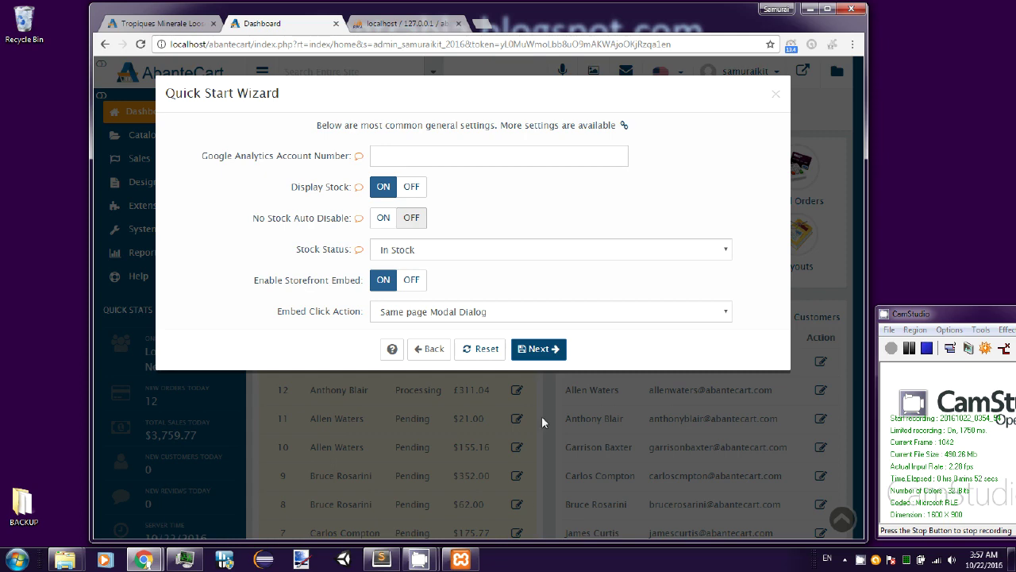
# - Step through the general, checkout, appearance, email and extensions pages and close the wizard
pyautogui.click(556, 354)
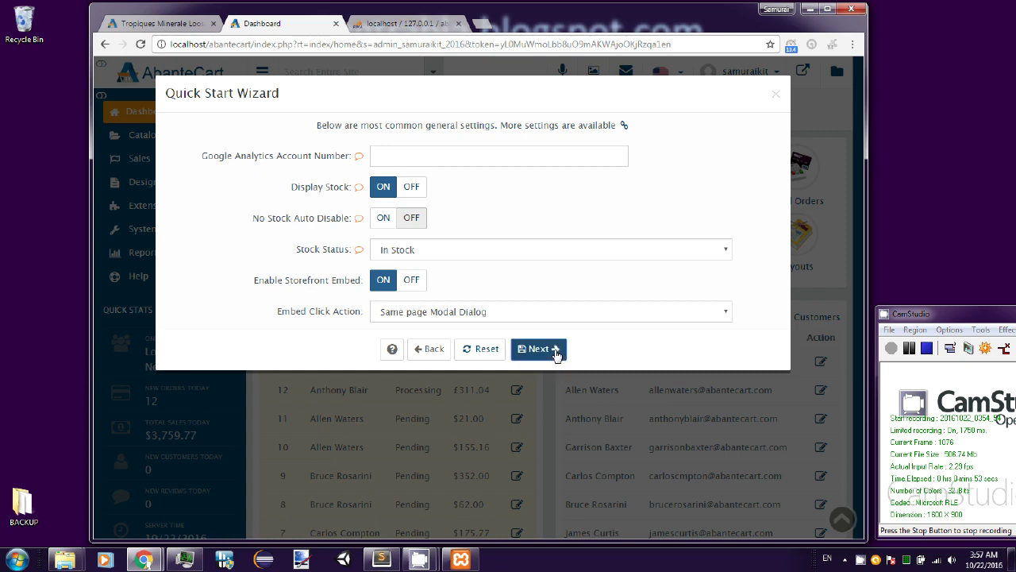
pyautogui.click(548, 448)
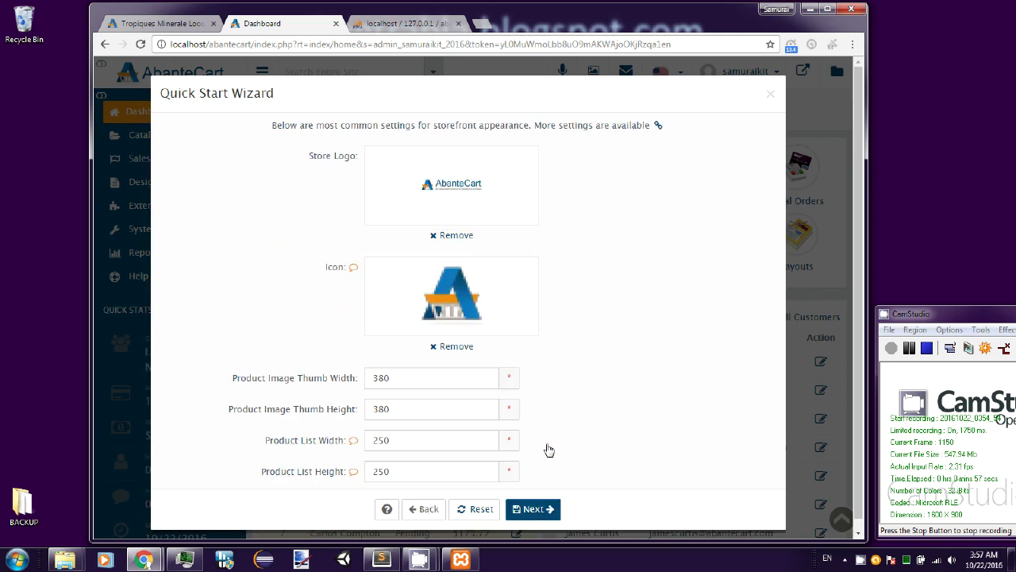
pyautogui.click(547, 509)
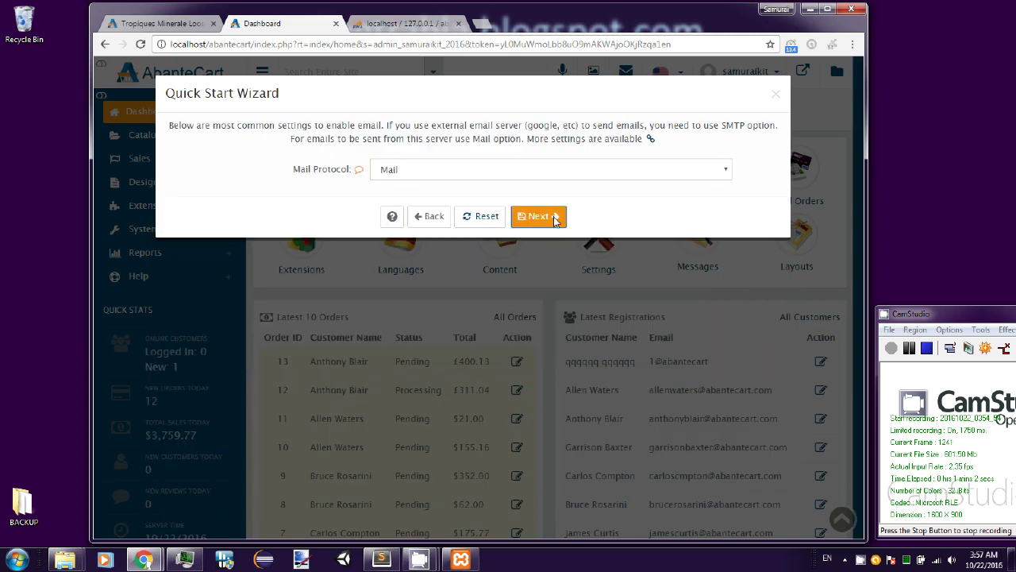
pyautogui.click(539, 216)
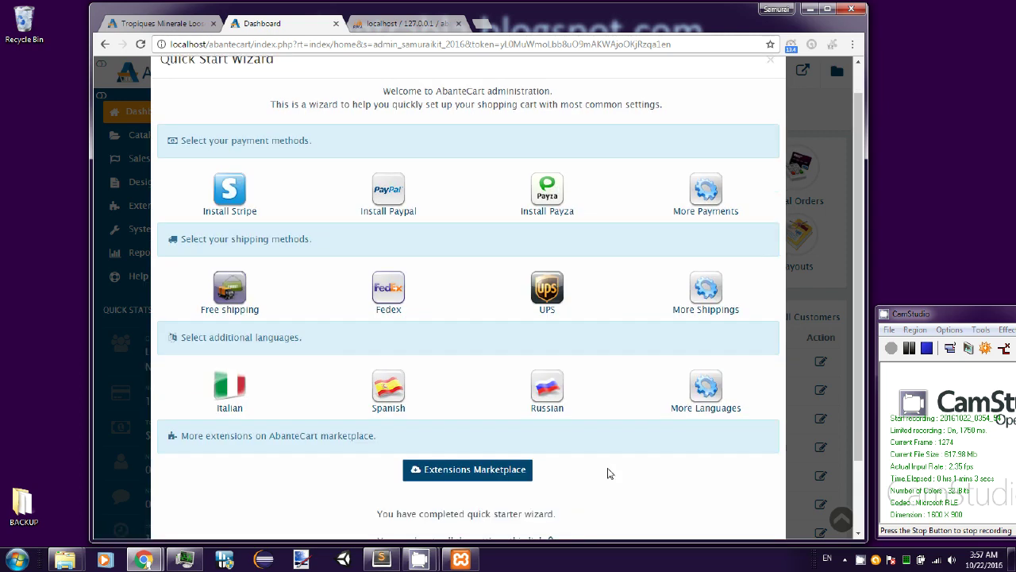
pyautogui.scroll(-2, 609, 472)
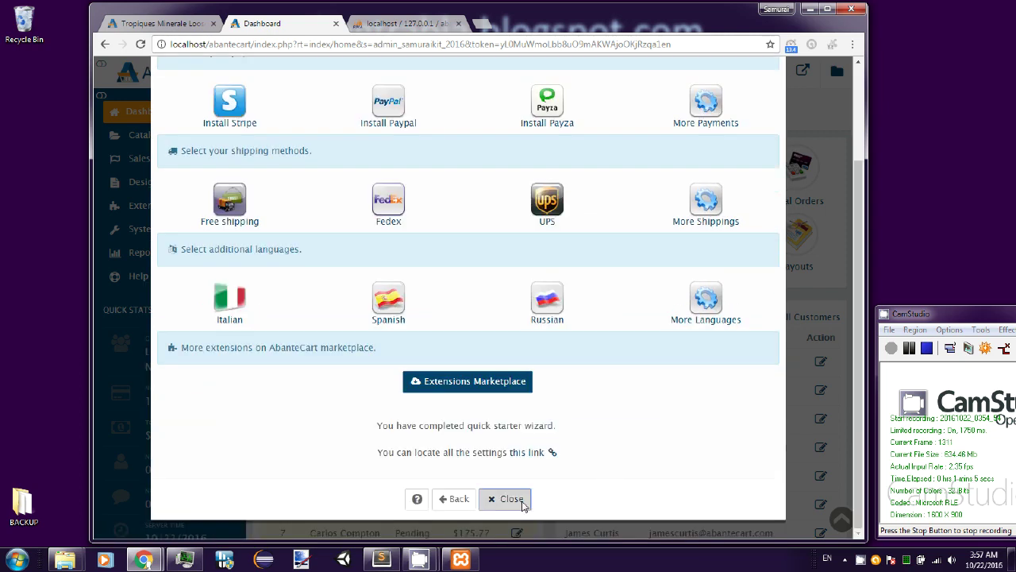
pyautogui.click(523, 503)
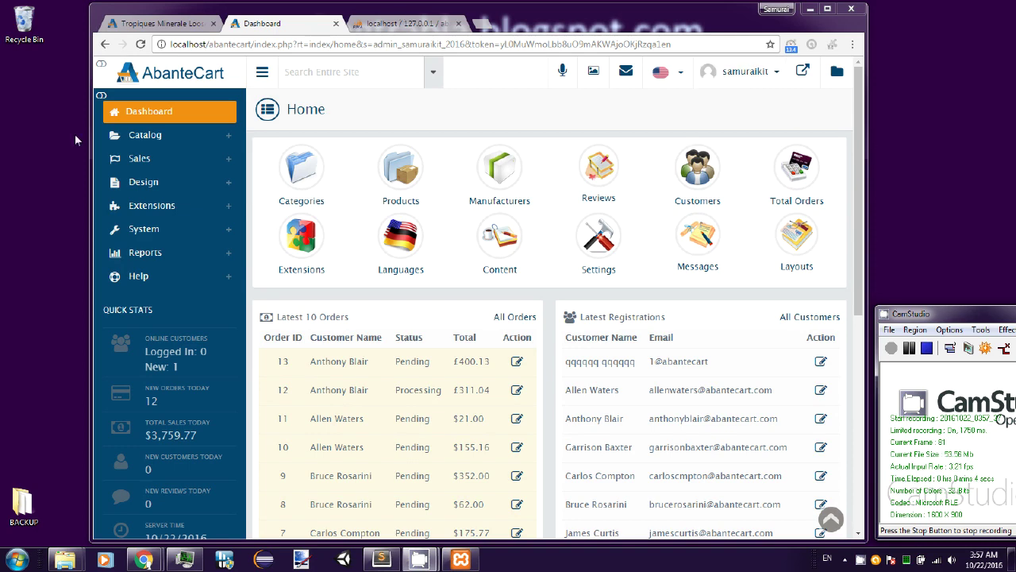
pyautogui.moveTo(89, 140); pyautogui.dragTo(14, 137)
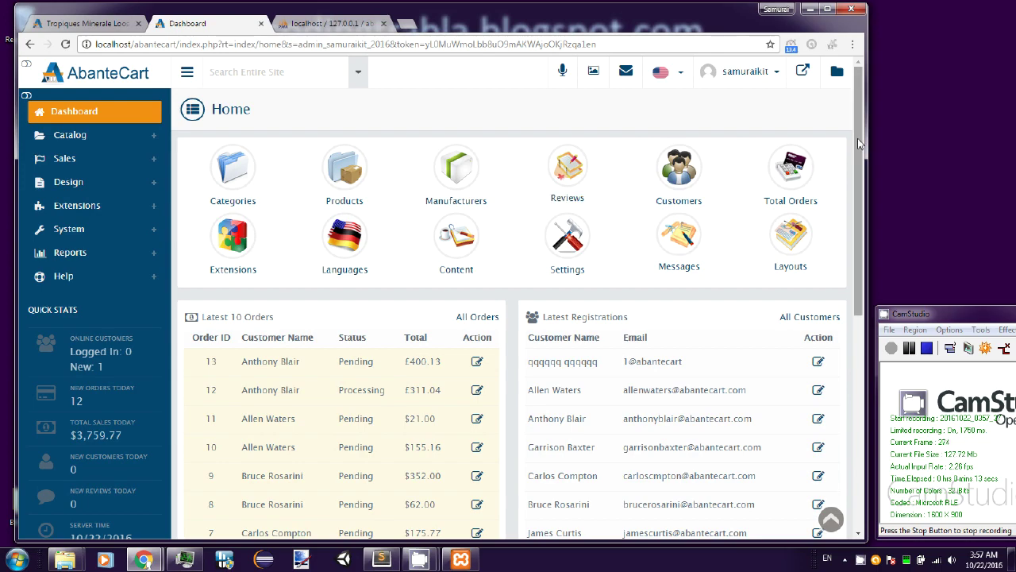
pyautogui.moveTo(857, 138); pyautogui.dragTo(868, 388)
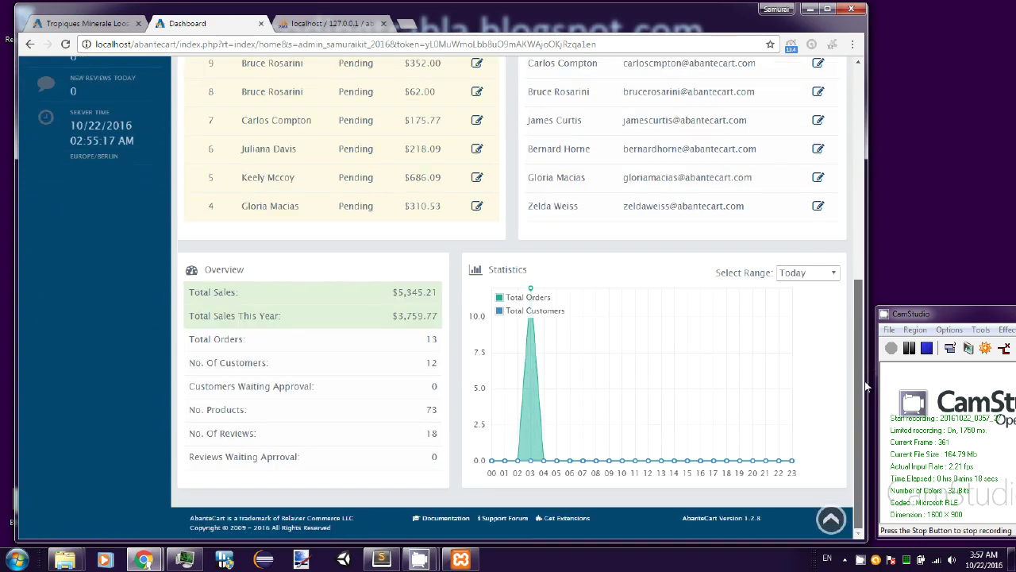
pyautogui.moveTo(866, 350); pyautogui.dragTo(865, 95)
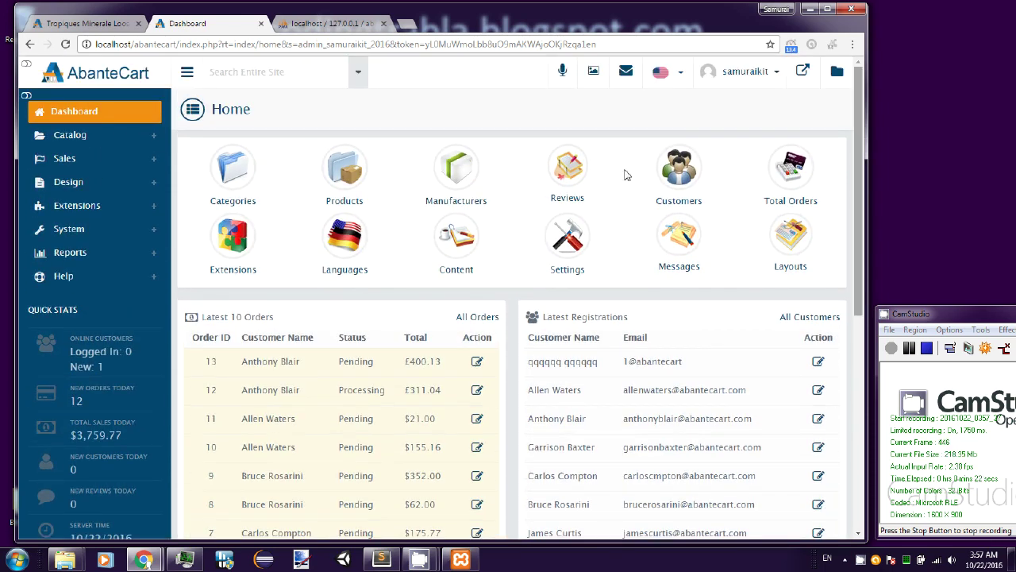
# - From Catalog > Categories, Quick View Apparel & accessories, then open its full edit page
pyautogui.click(154, 140)
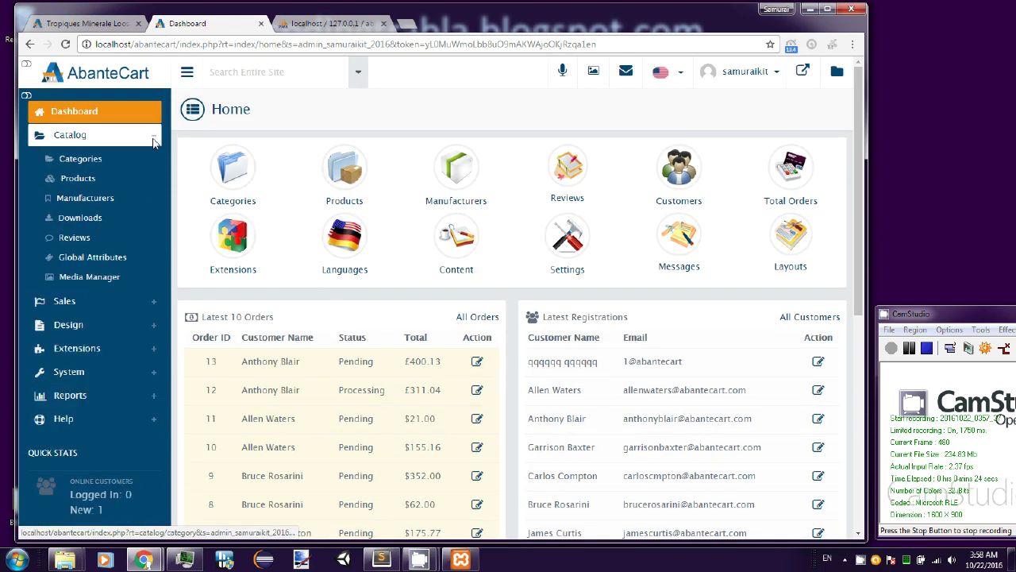
pyautogui.click(128, 170)
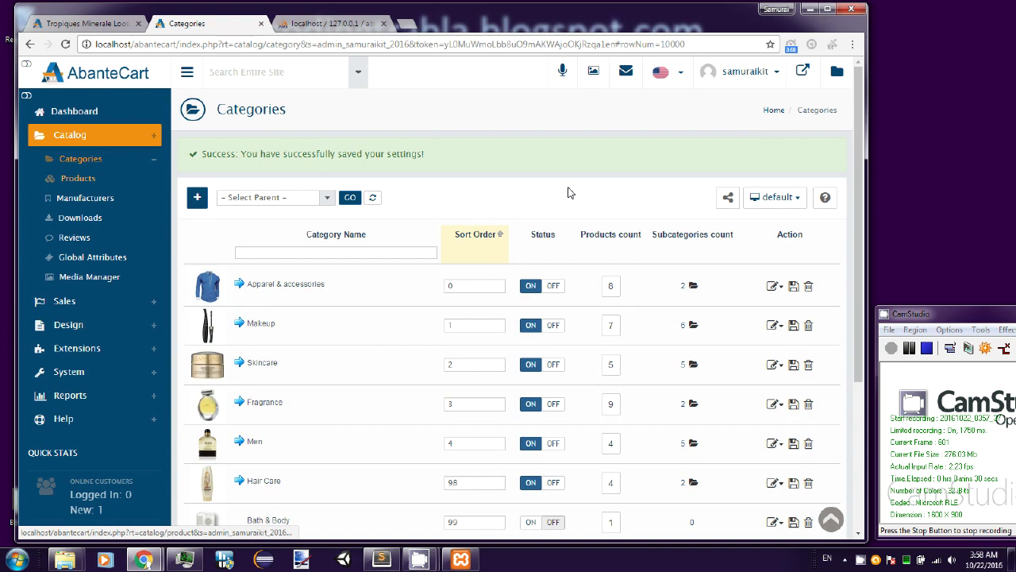
pyautogui.moveTo(862, 140); pyautogui.dragTo(864, 190)
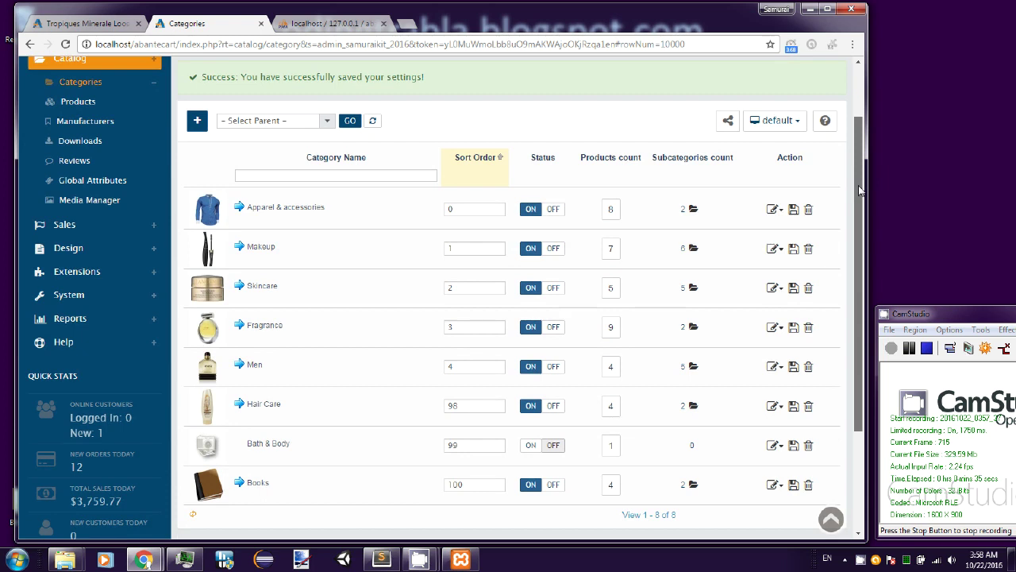
pyautogui.click(774, 209)
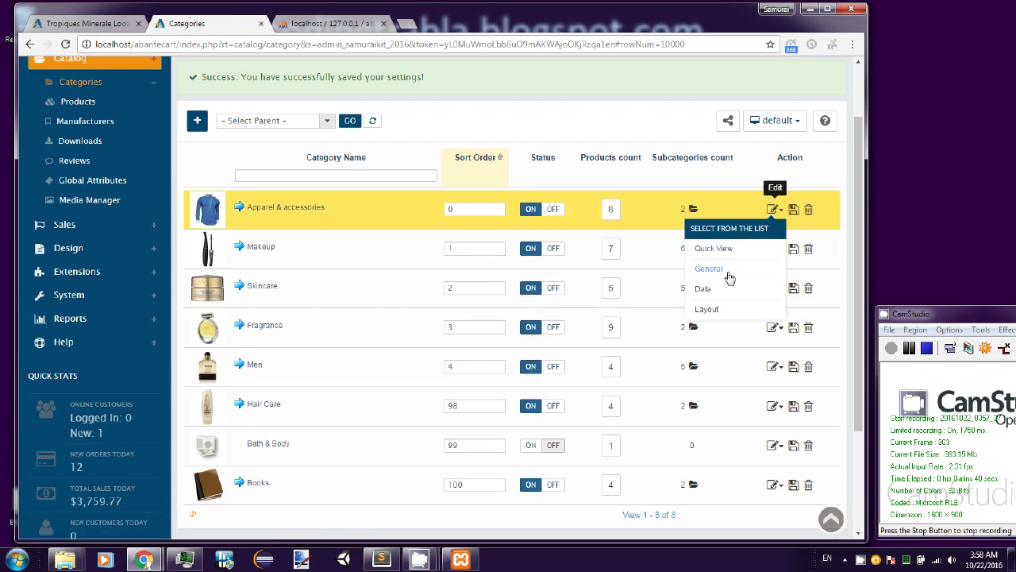
pyautogui.click(725, 248)
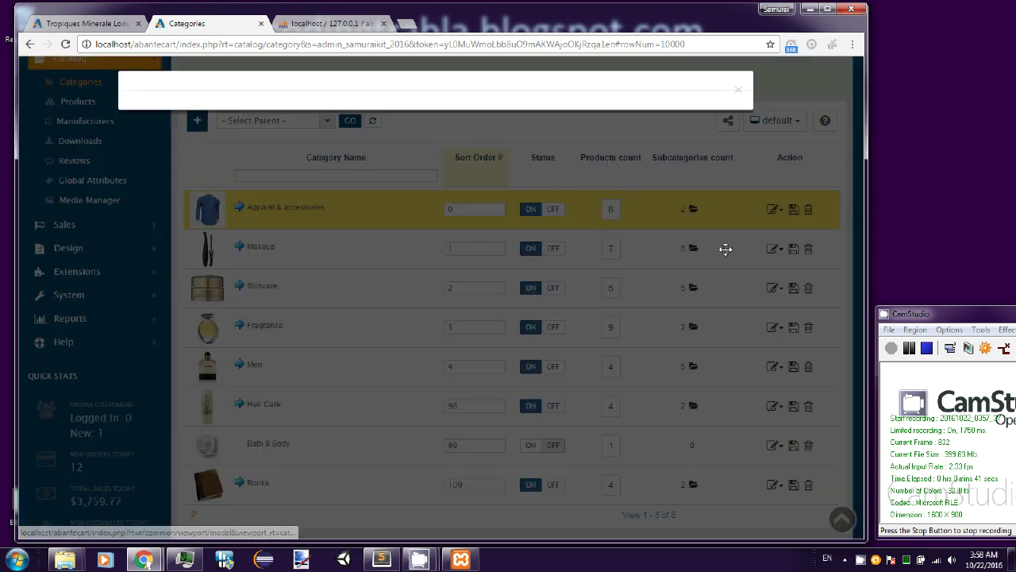
pyautogui.scroll(-1, 688, 269)
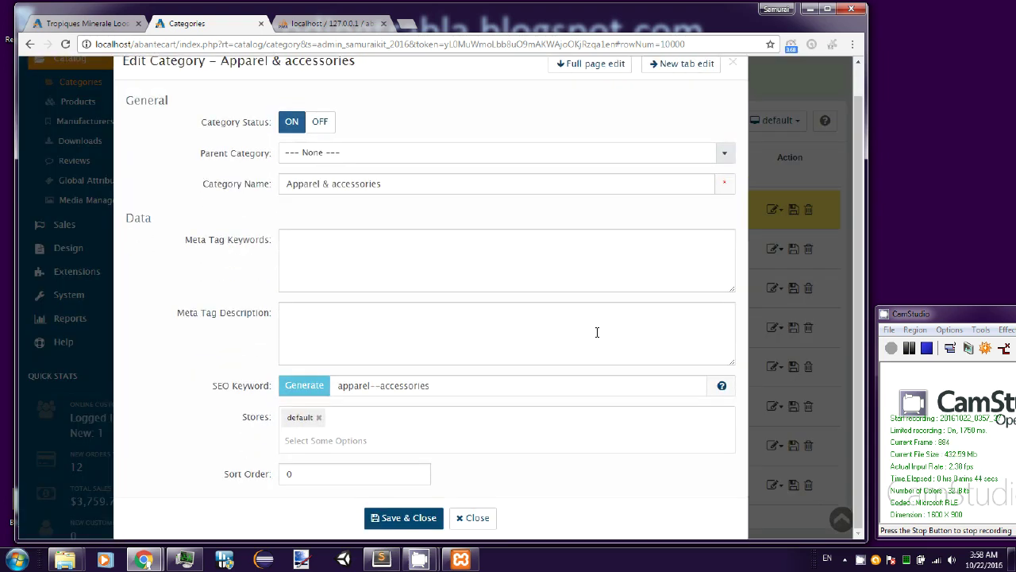
pyautogui.scroll(1, 599, 346)
pyautogui.scroll(-1, 514, 420)
pyautogui.click(588, 63)
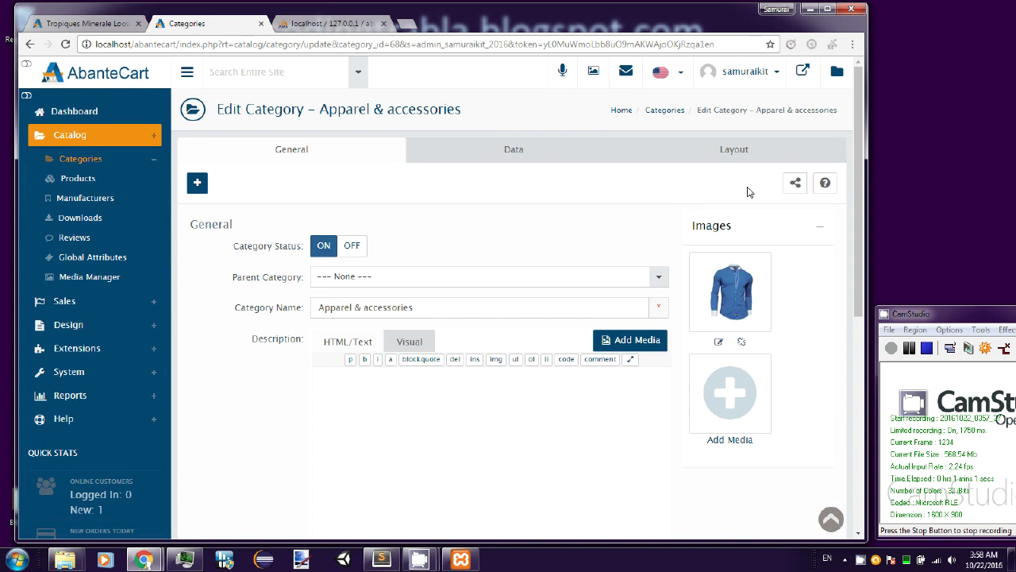
# - Look over the Apparel & accessories category's Data tab
pyautogui.moveTo(862, 159); pyautogui.dragTo(862, 157)
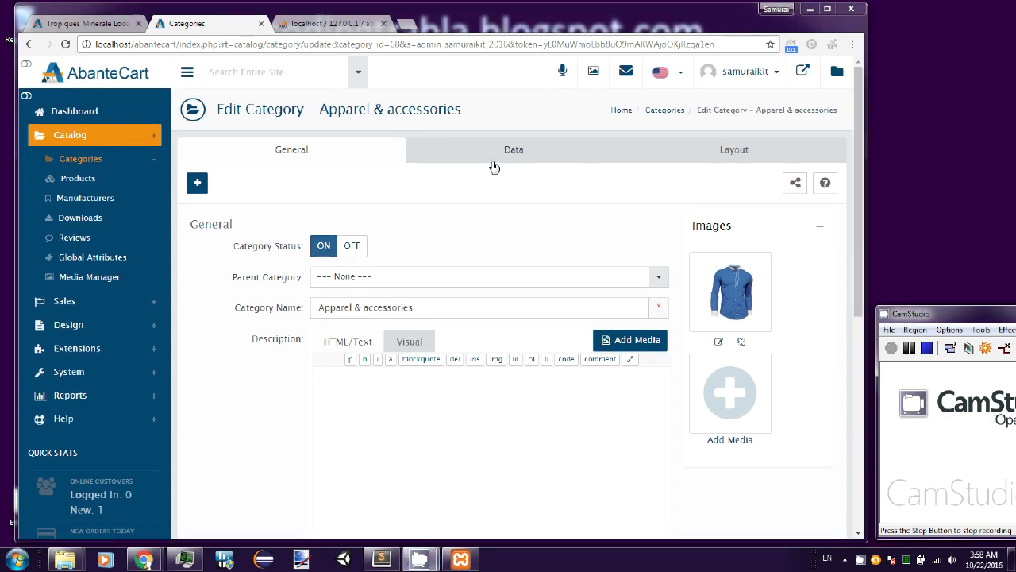
pyautogui.click(503, 156)
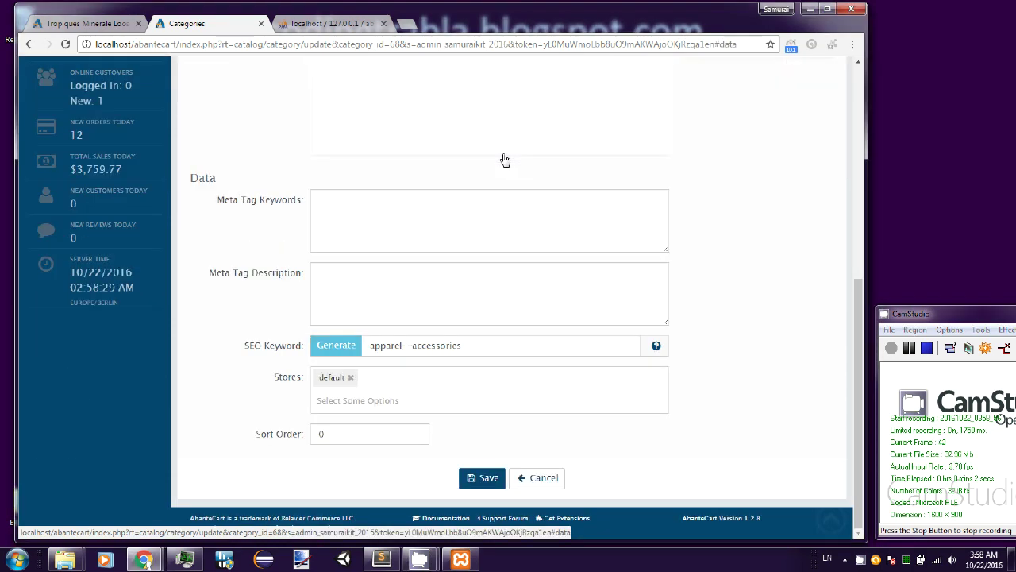
pyautogui.scroll(3, 515, 149)
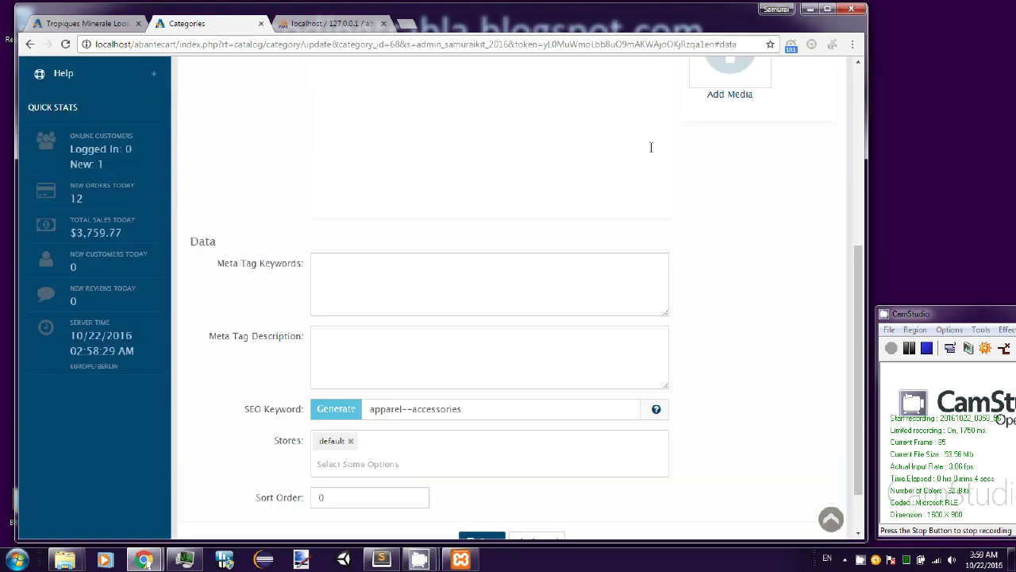
pyautogui.scroll(3, 561, 191)
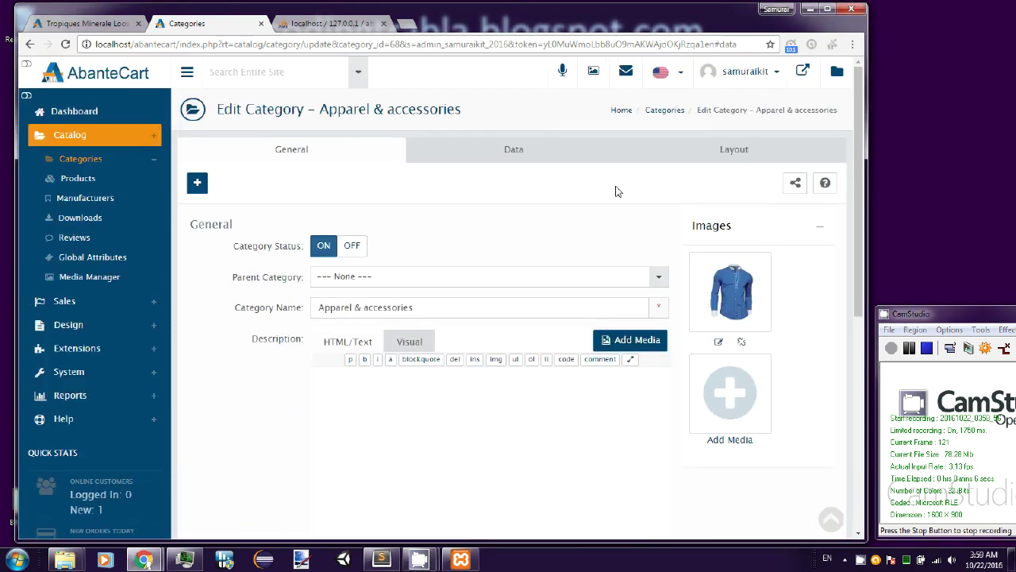
# - Scroll through the category's Layout tab, then go to Catalog > Products
pyautogui.click(732, 150)
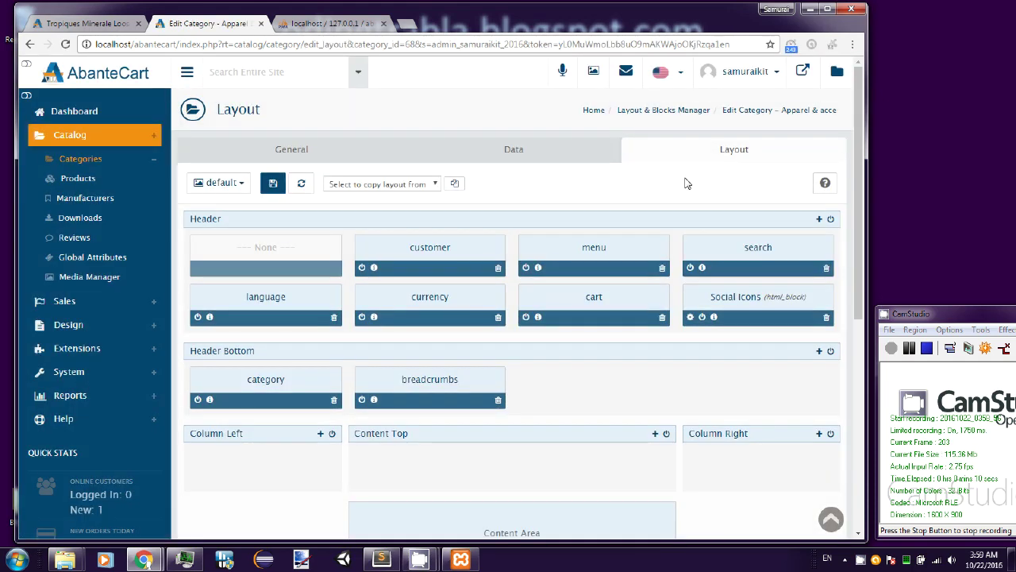
pyautogui.scroll(-1, 683, 186)
pyautogui.scroll(-4, 686, 186)
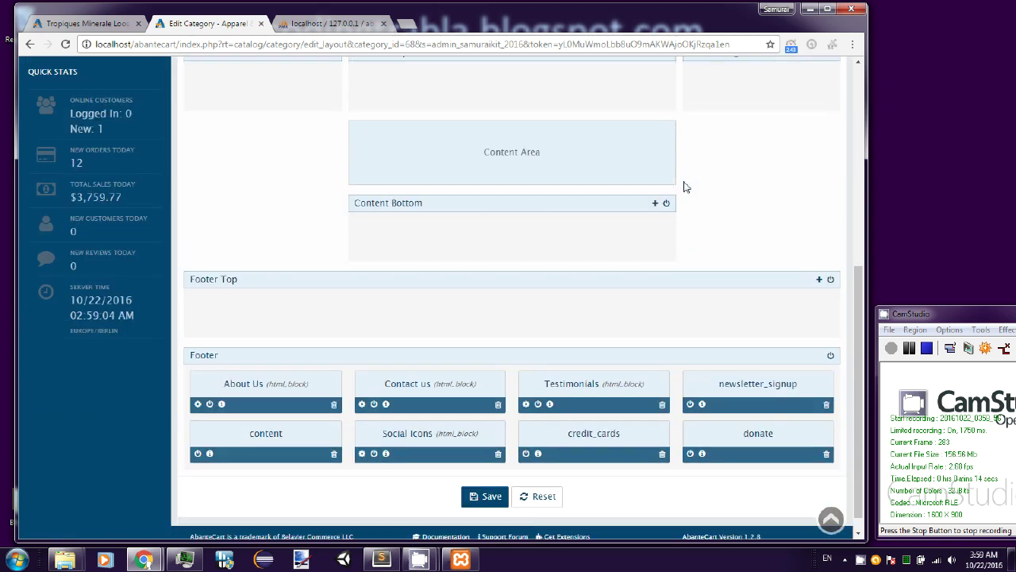
pyautogui.scroll(4, 687, 186)
pyautogui.scroll(1, 684, 186)
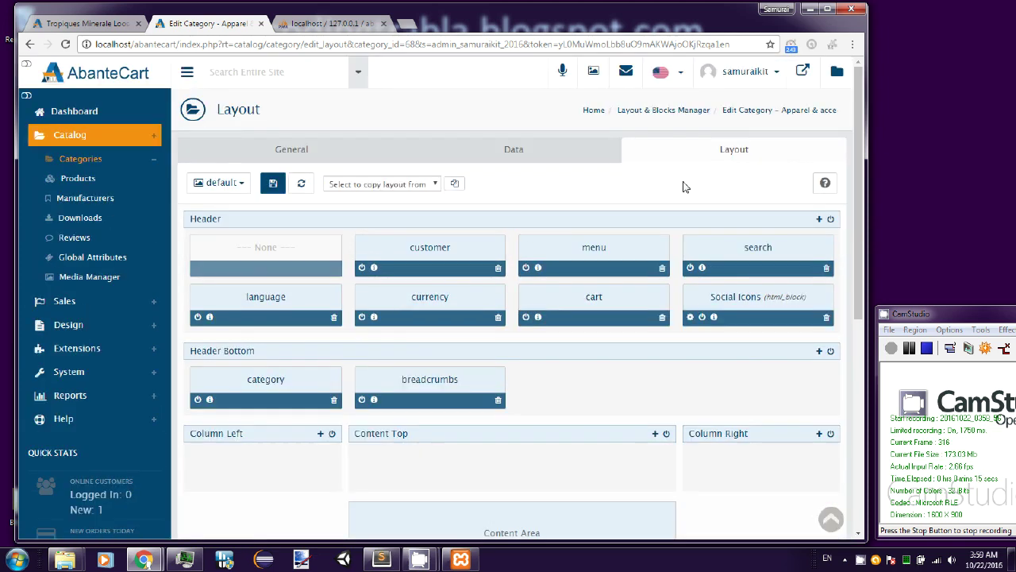
pyautogui.click(92, 186)
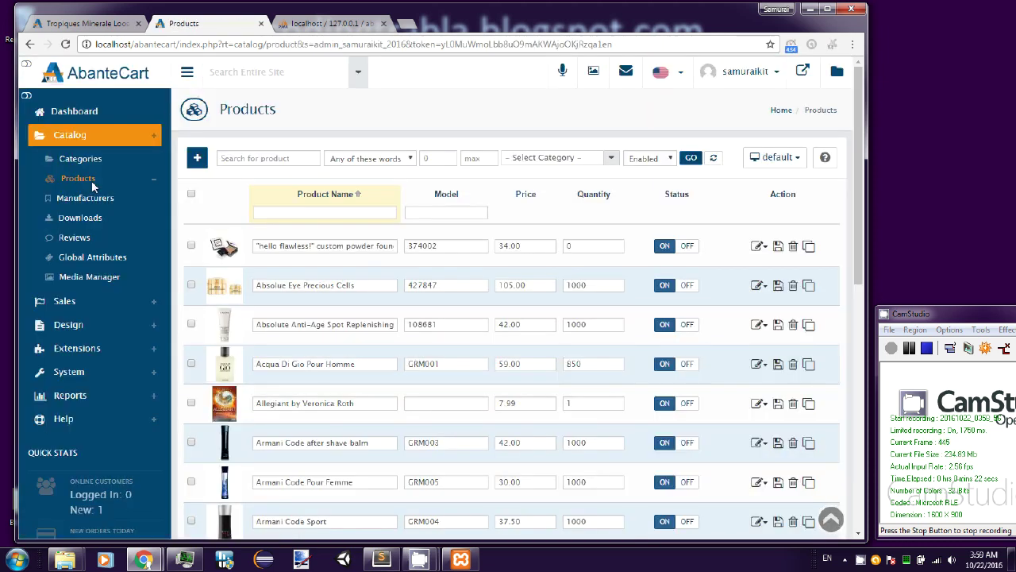
# - Scroll the product list, then browse the Manufacturers list
pyautogui.scroll(-3, 215, 235)
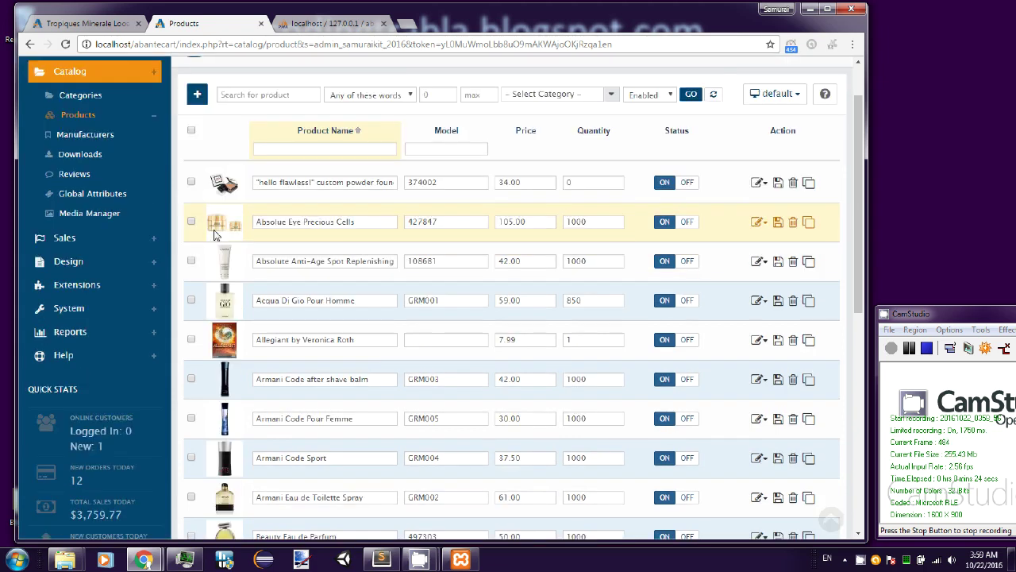
pyautogui.scroll(-3, 214, 235)
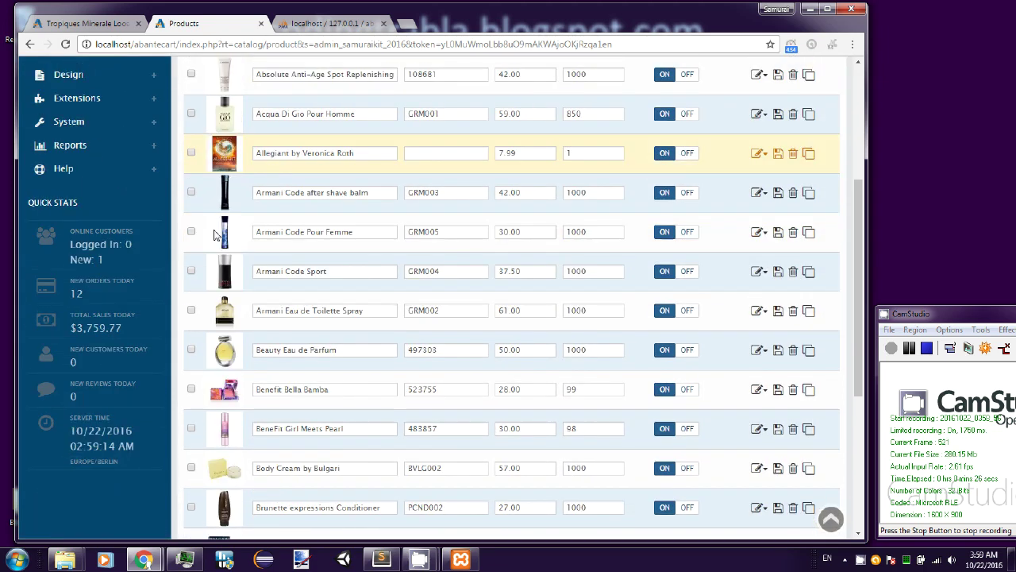
pyautogui.scroll(4, 215, 235)
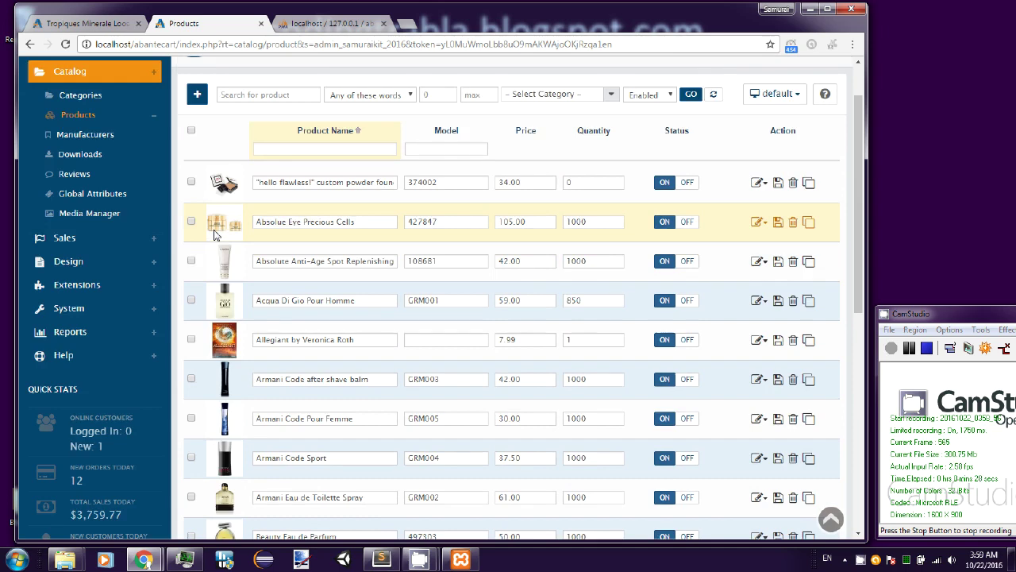
pyautogui.scroll(2, 214, 234)
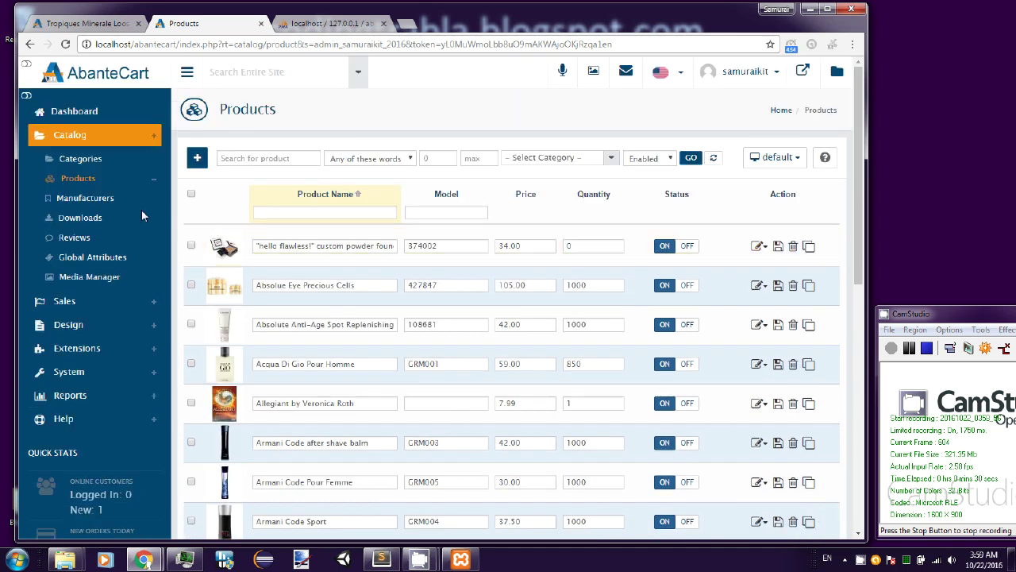
pyautogui.click(109, 206)
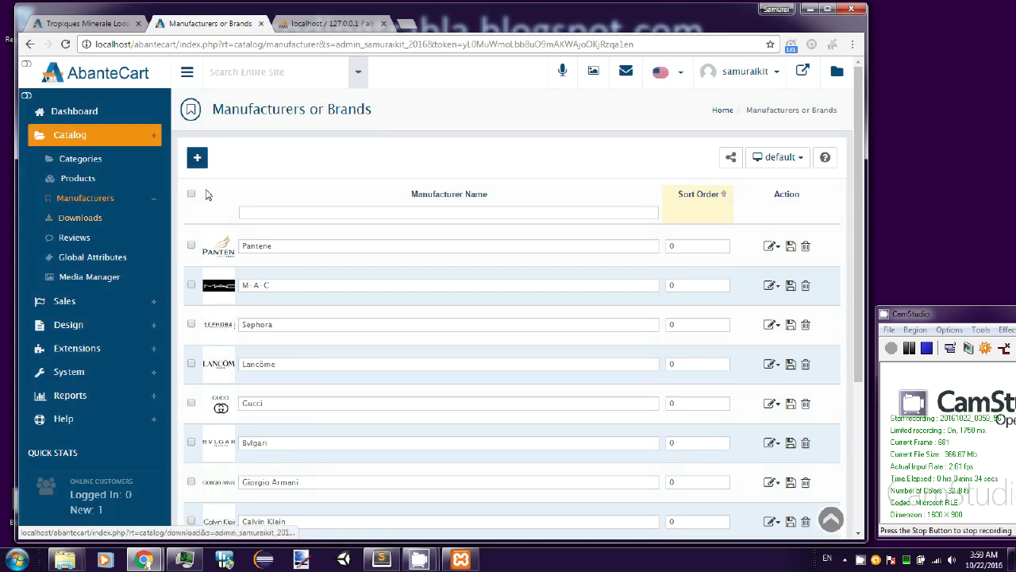
pyautogui.scroll(-3, 211, 194)
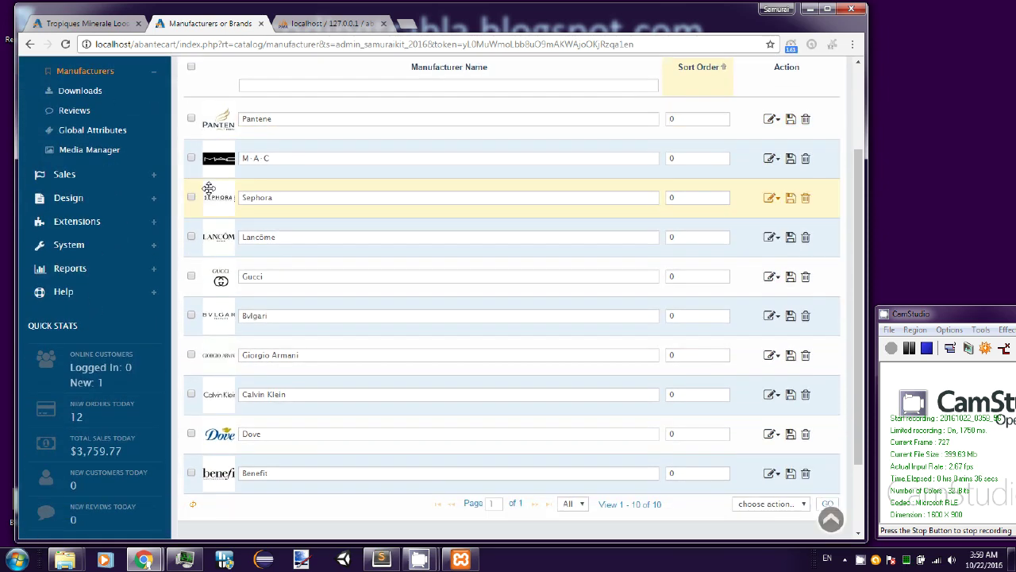
# - View the shared Downloads, then scroll through the product Reviews list
pyautogui.click(86, 92)
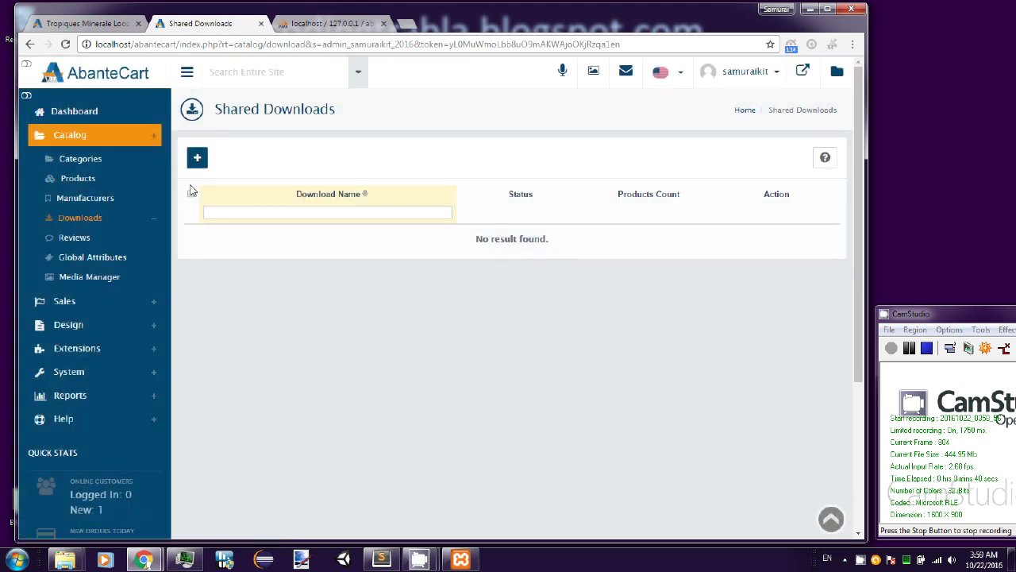
pyautogui.click(75, 237)
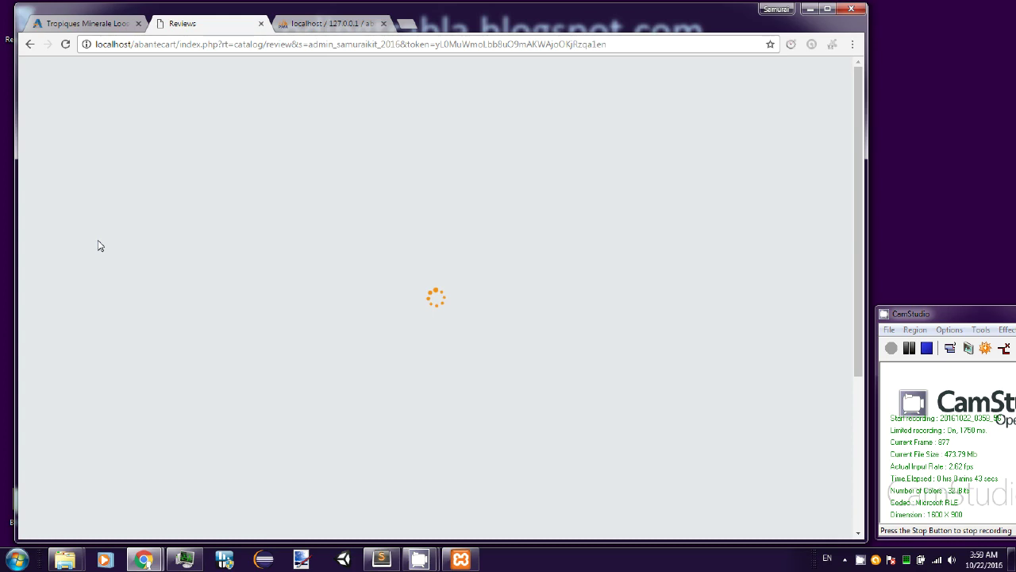
pyautogui.scroll(-2, 234, 258)
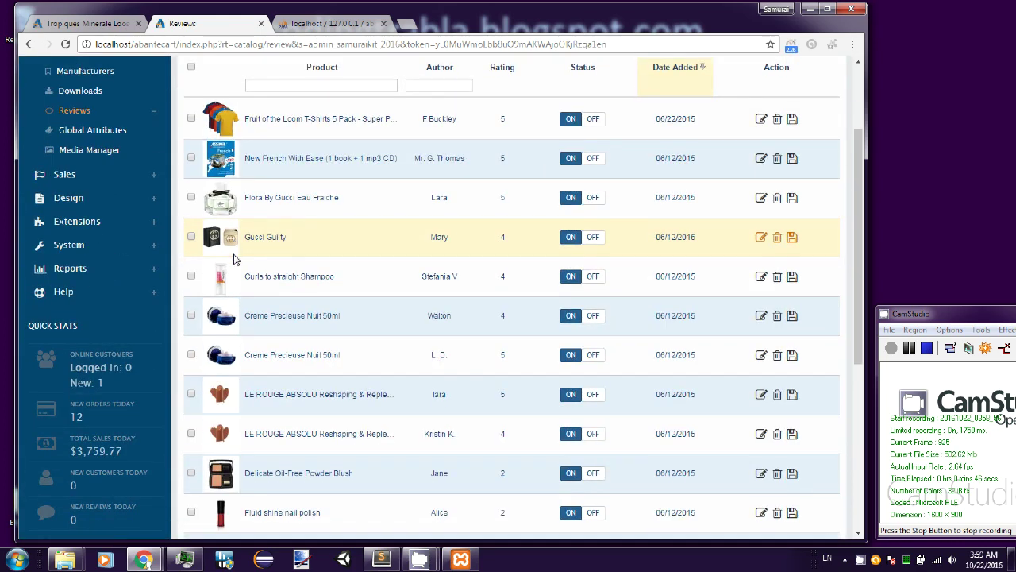
pyautogui.scroll(-2, 235, 258)
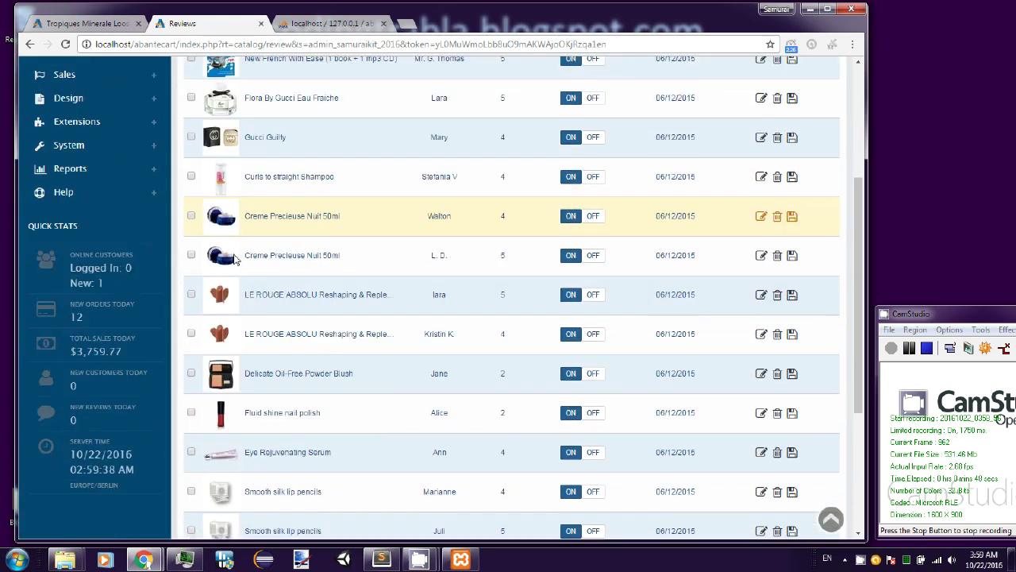
pyautogui.scroll(2, 234, 258)
pyautogui.scroll(2, 234, 258)
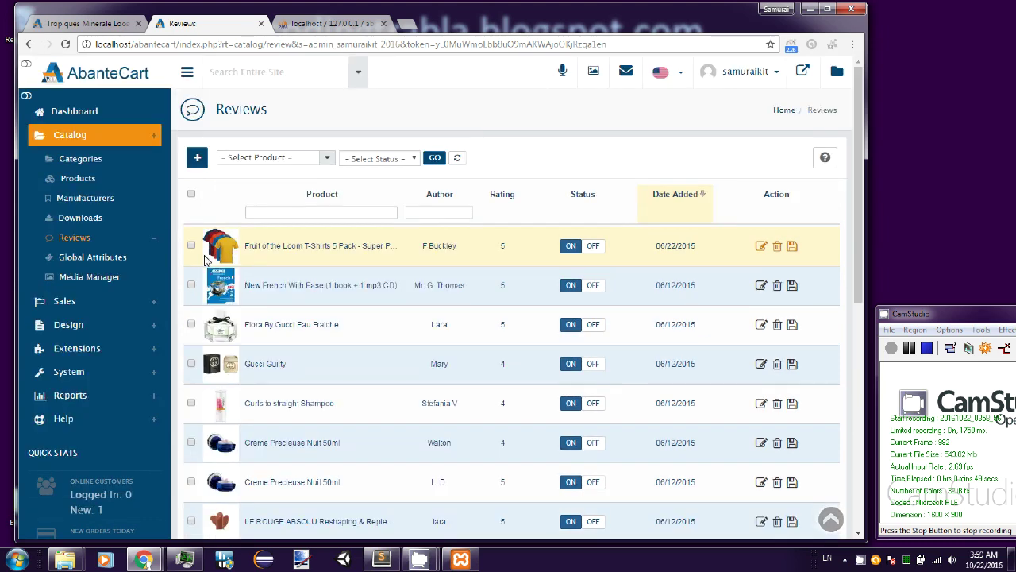
# - Pass Global Attributes, scroll the Media Resource Library's images, and expand the Sales menu
pyautogui.click(111, 269)
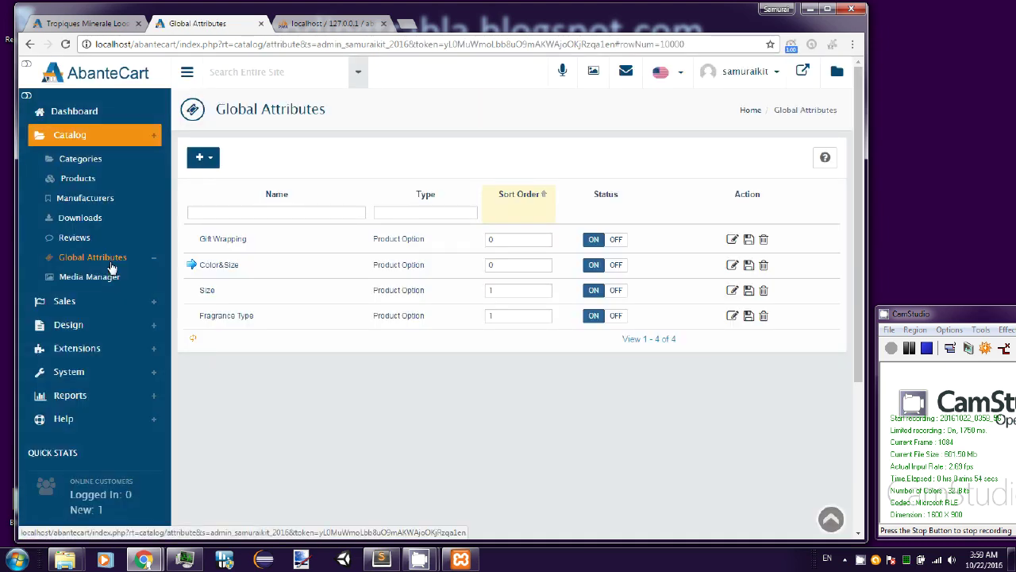
pyautogui.click(111, 276)
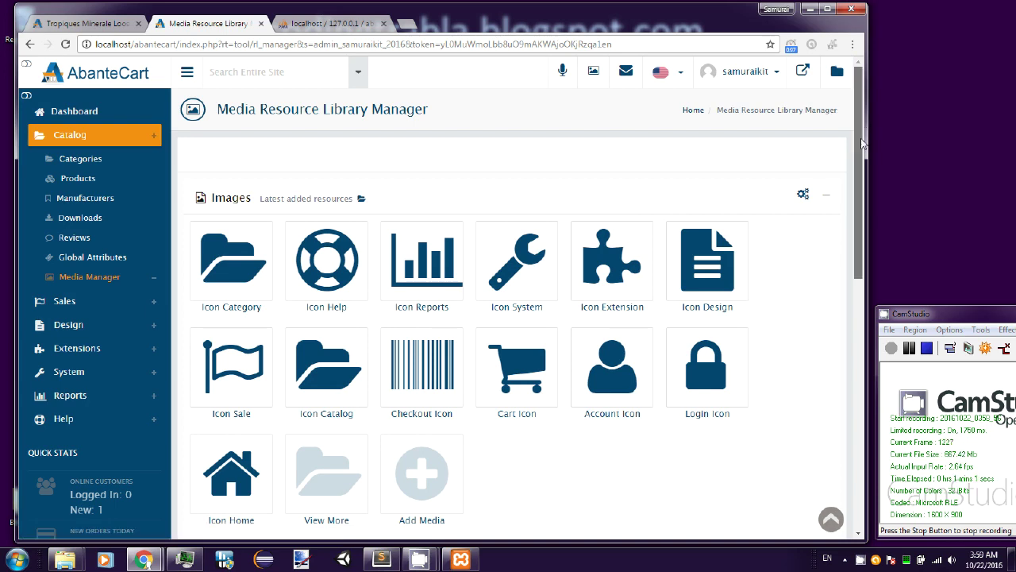
pyautogui.moveTo(863, 143); pyautogui.dragTo(858, 101)
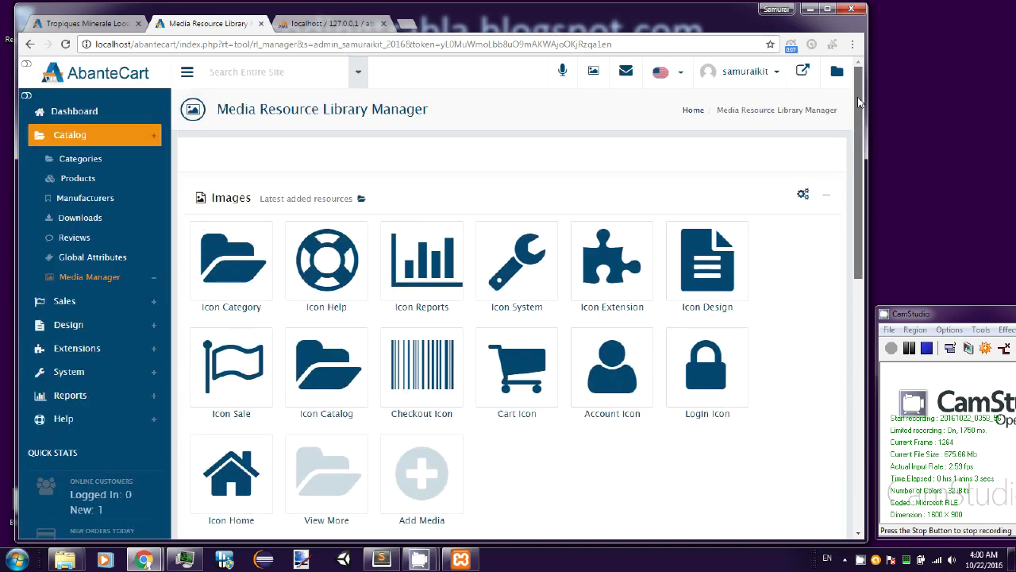
pyautogui.scroll(-3, 860, 198)
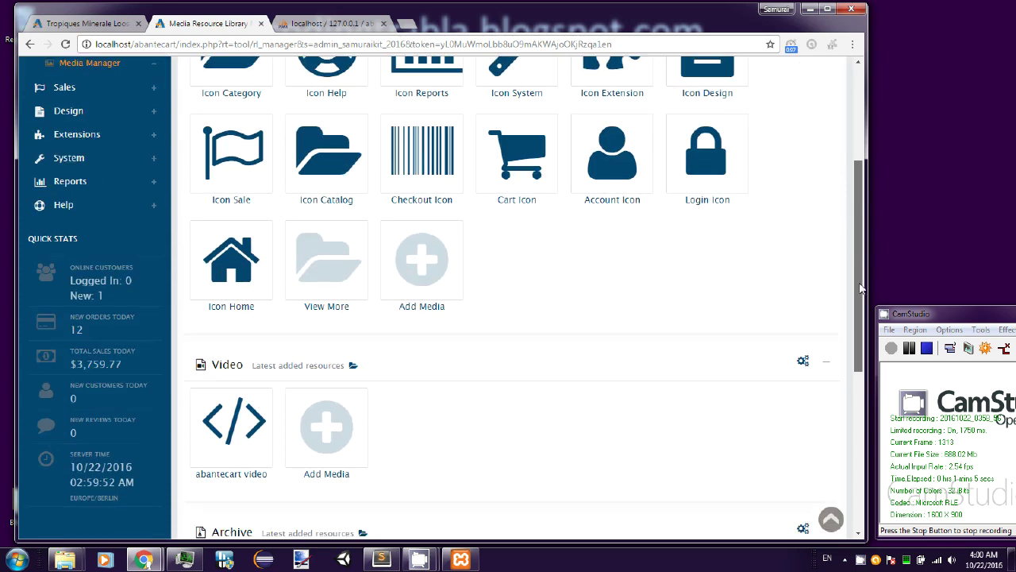
pyautogui.scroll(-2, 862, 289)
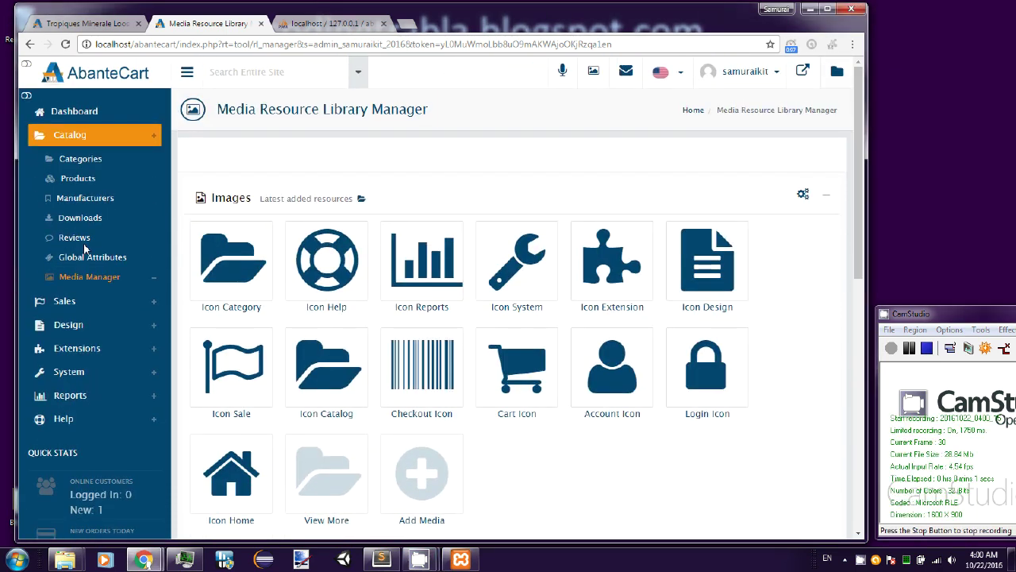
pyautogui.click(64, 301)
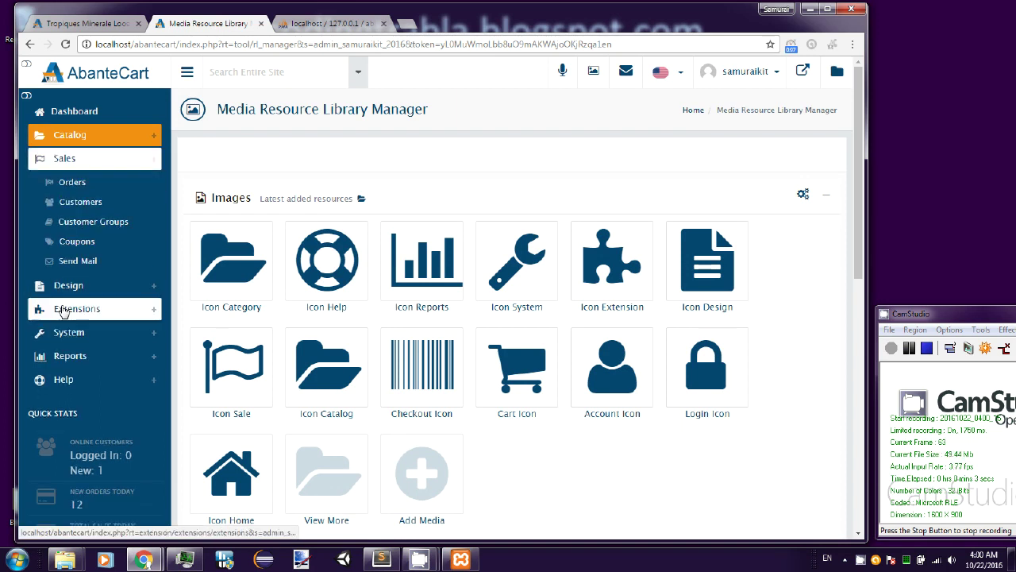
# - View the Orders list and check its status filter without selecting a status
pyautogui.click(73, 183)
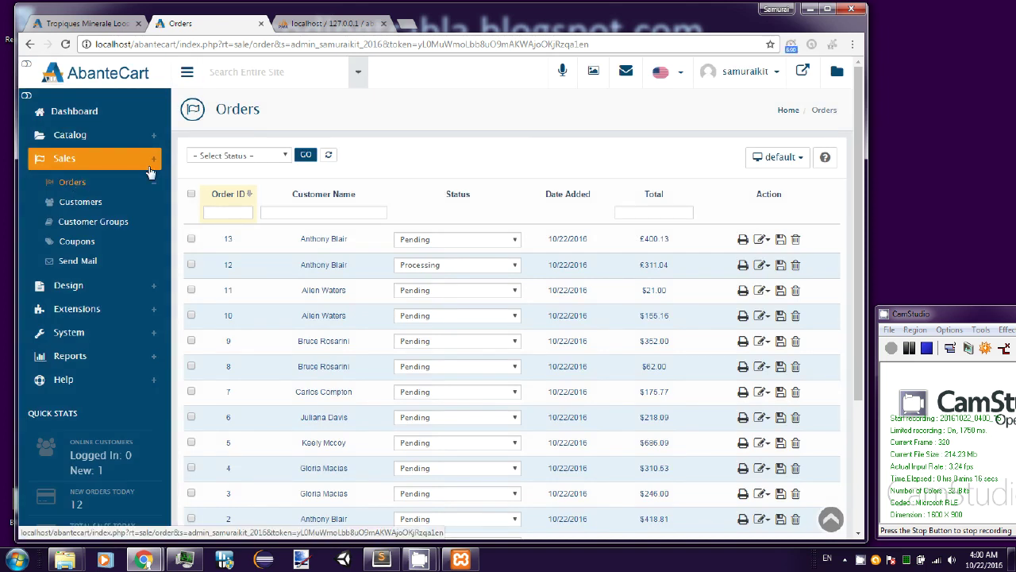
pyautogui.click(284, 156)
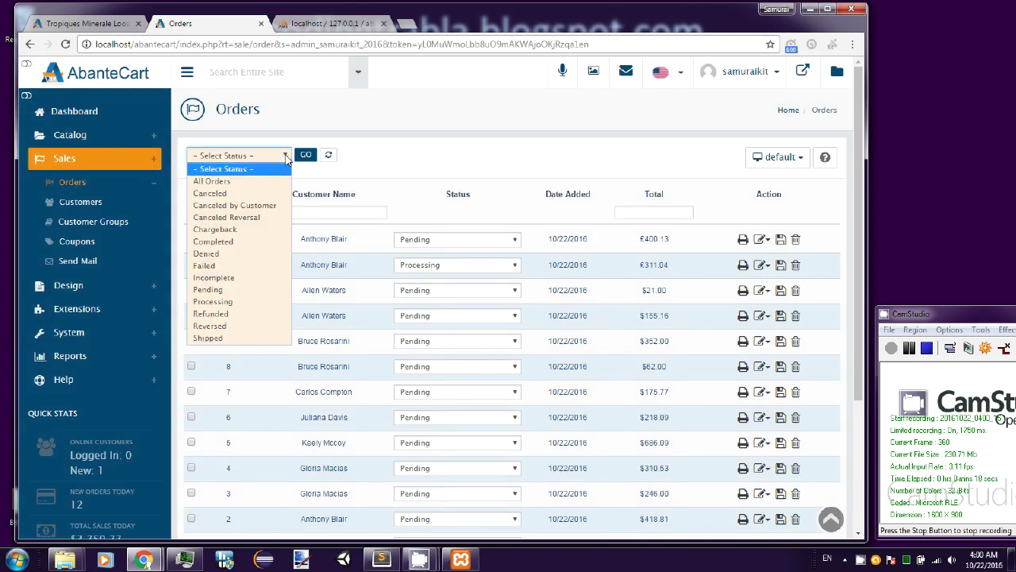
pyautogui.click(285, 157)
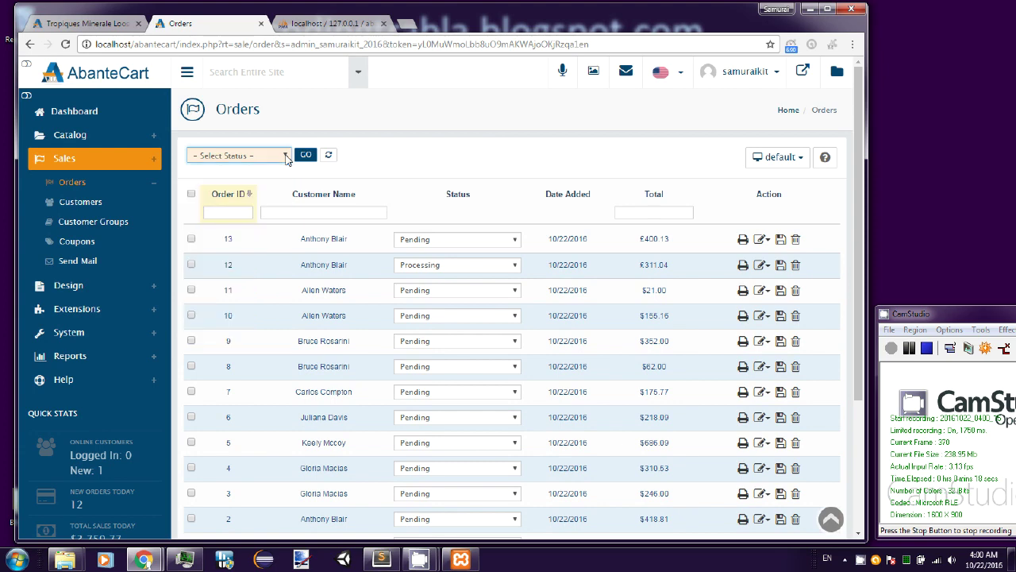
# - Scroll the Customers list, view Customer Groups, and end on the three Coupons
pyautogui.click(92, 205)
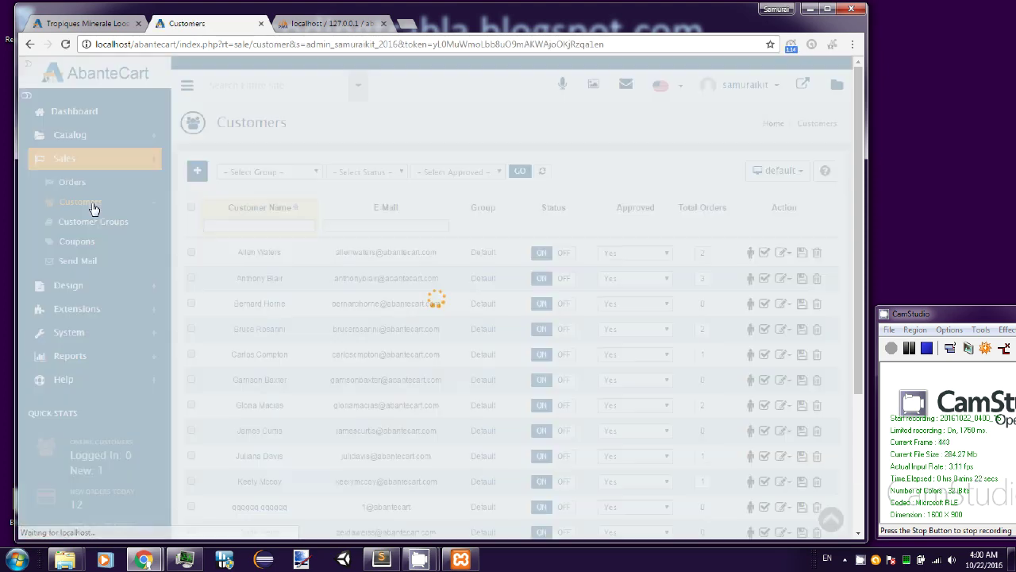
pyautogui.scroll(-2, 414, 295)
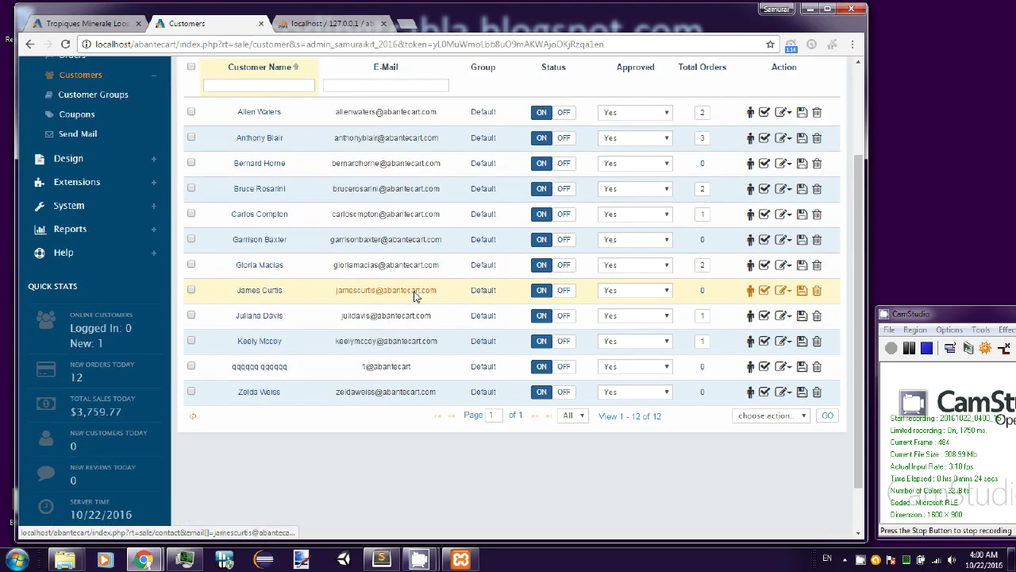
pyautogui.scroll(2, 413, 296)
pyautogui.scroll(-2, 417, 299)
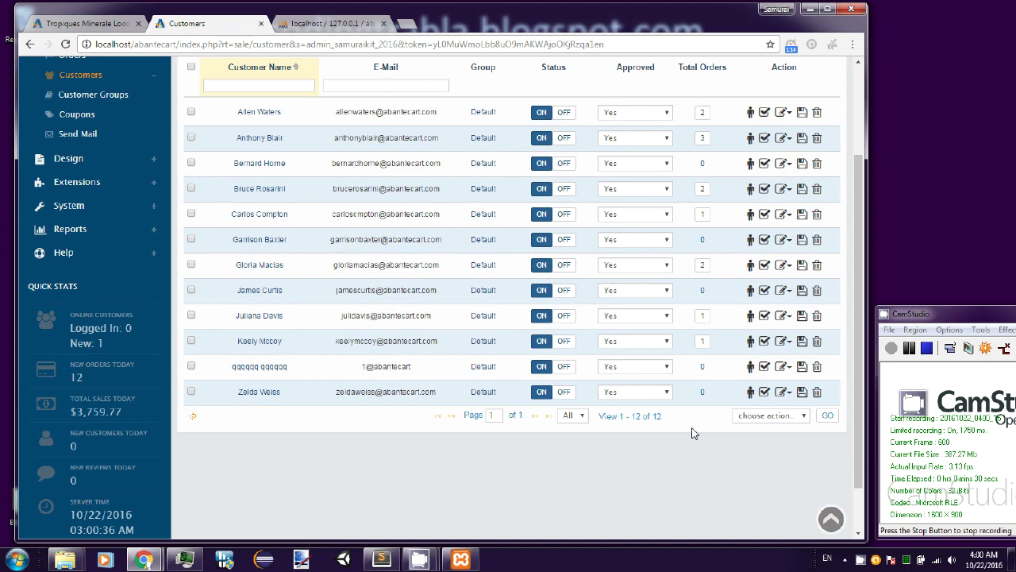
pyautogui.scroll(2, 686, 441)
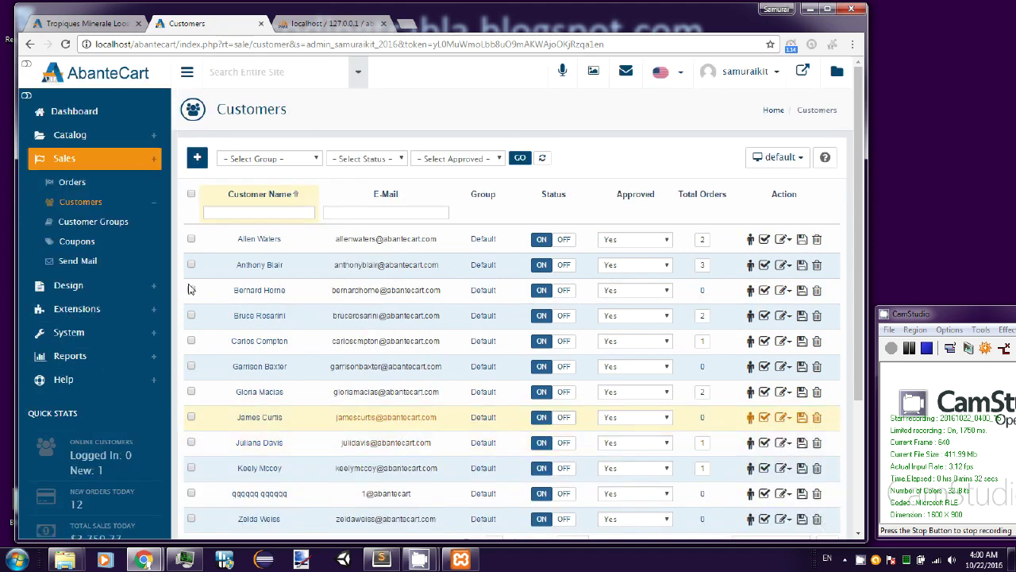
pyautogui.click(111, 226)
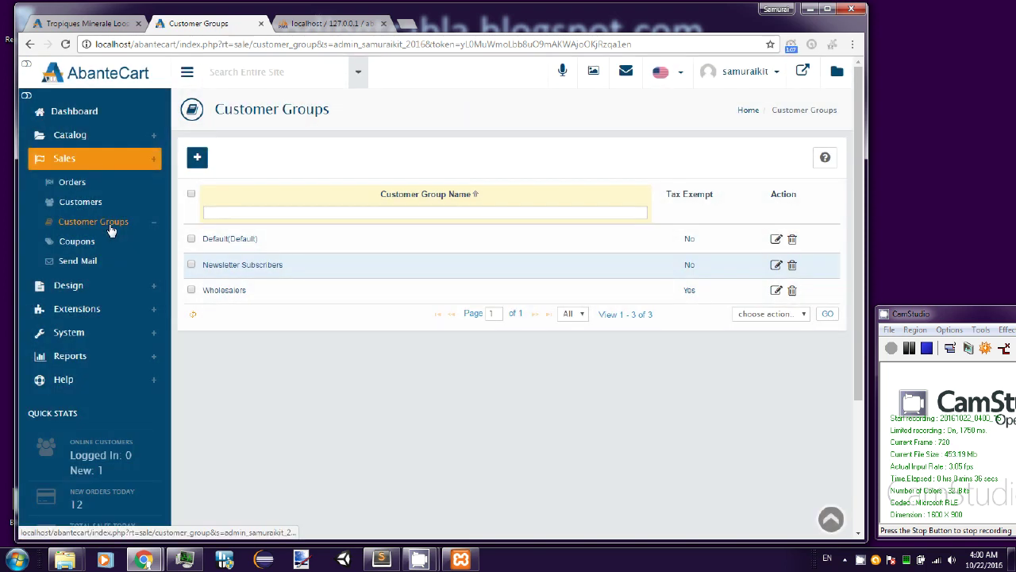
pyautogui.click(77, 241)
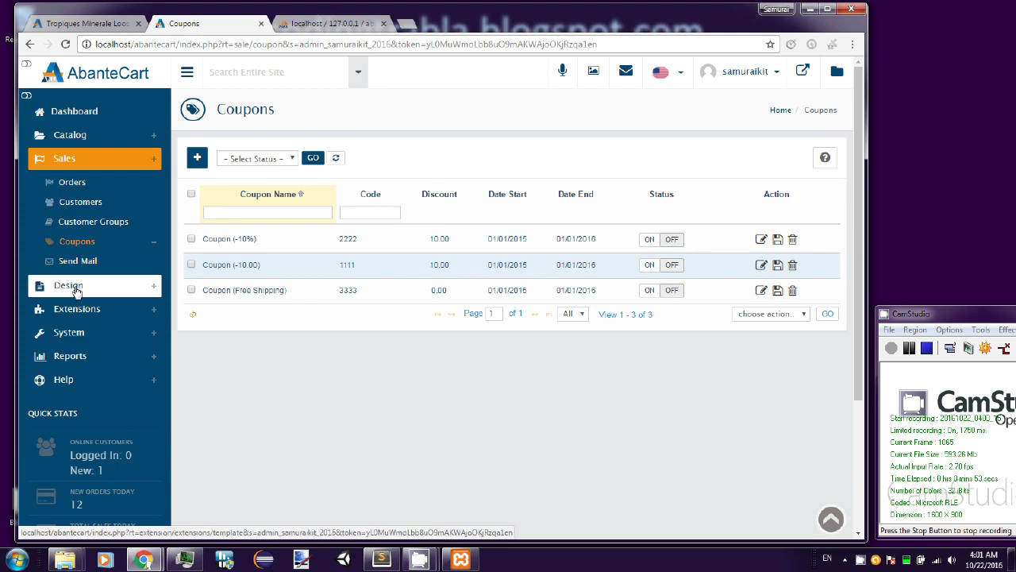
# - Under Design, view Templates, Layouts, Blocks and Menu in turn
pyautogui.click(77, 286)
pyautogui.click(91, 208)
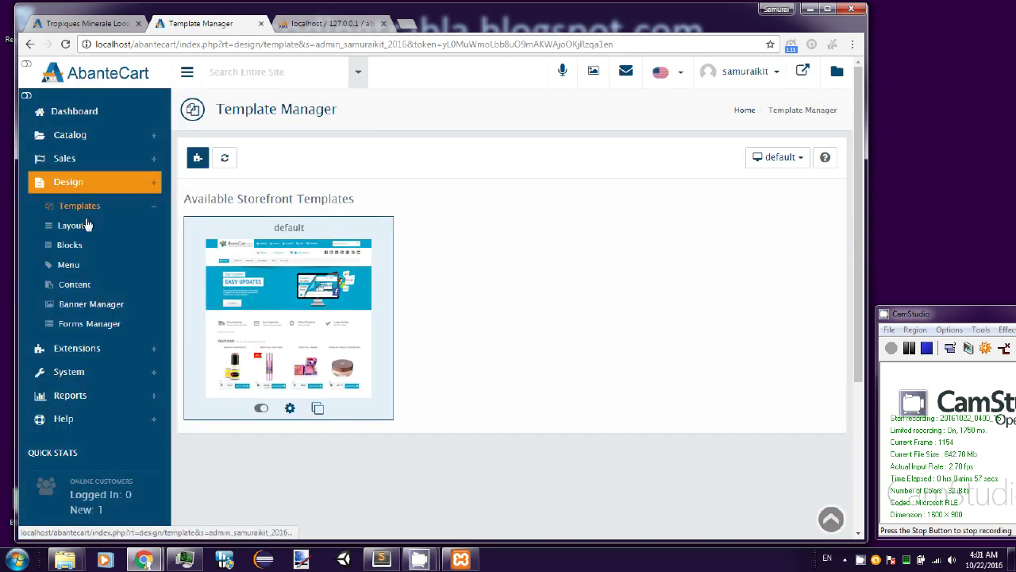
pyautogui.click(82, 232)
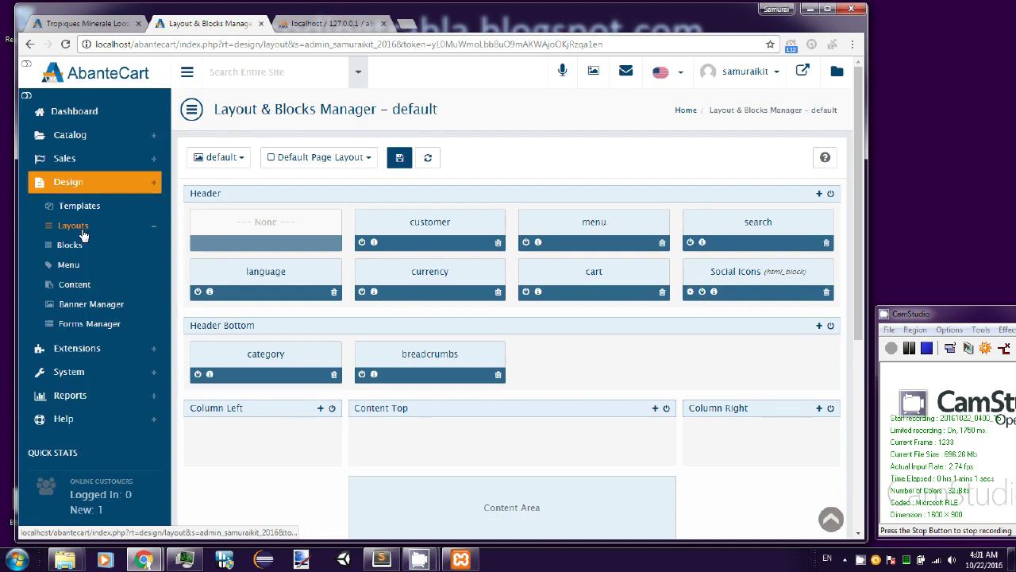
pyautogui.click(84, 247)
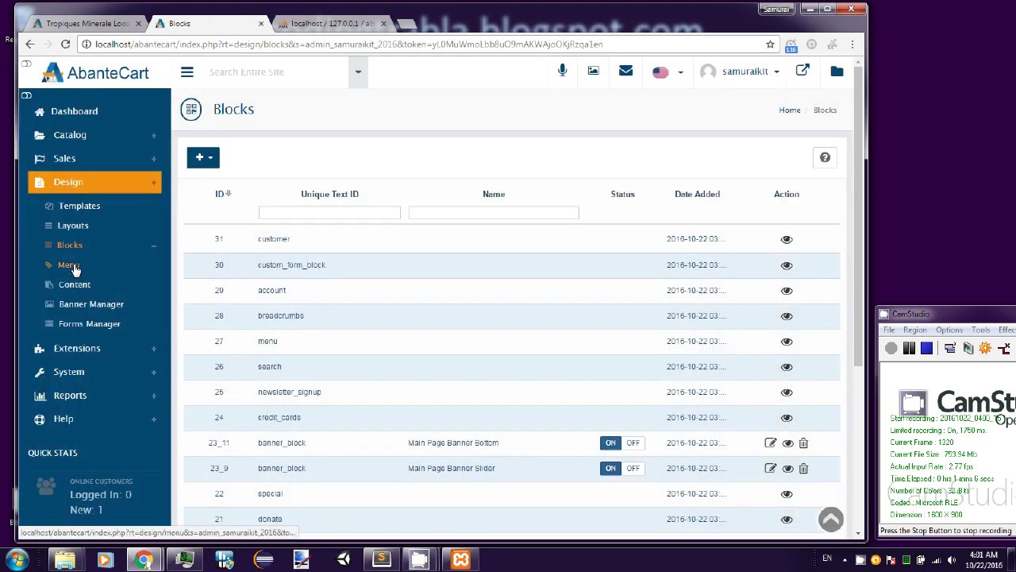
pyautogui.click(73, 267)
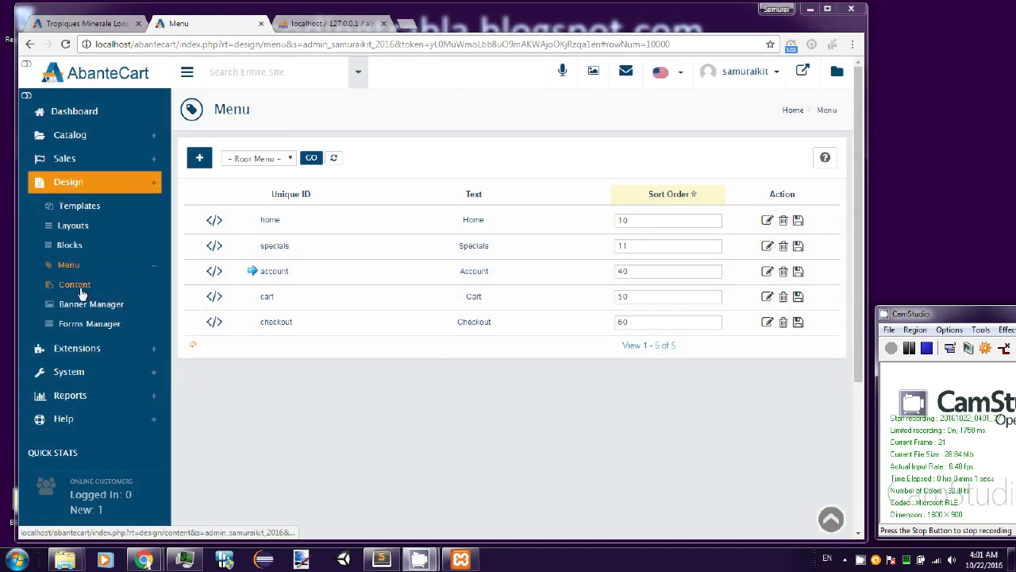
# - View Content and Banner Manager, then Forms Manager showing ContactUsFrm, and expand Extensions
pyautogui.click(77, 284)
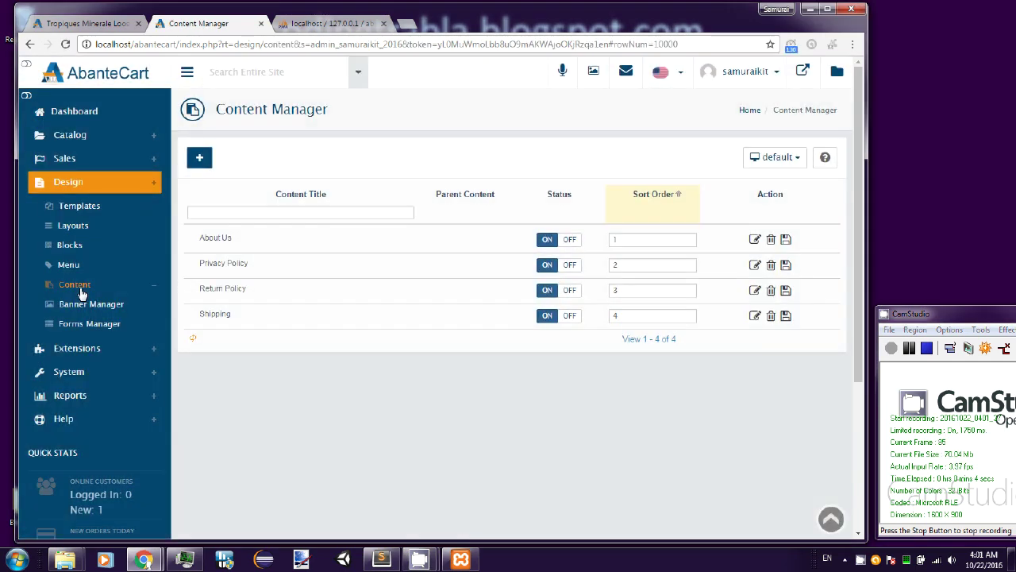
pyautogui.click(88, 310)
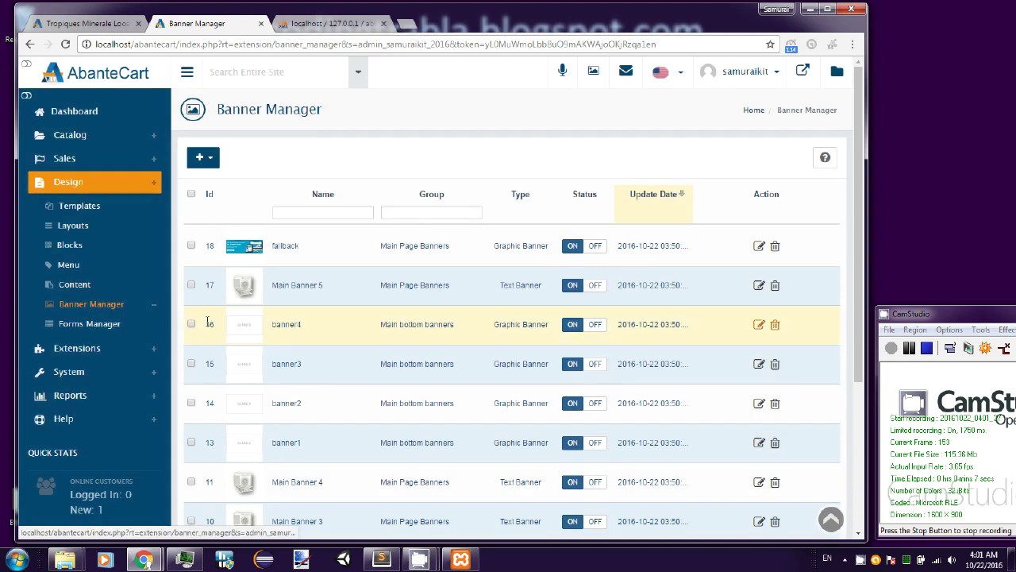
pyautogui.scroll(-3, 207, 325)
pyautogui.scroll(3, 206, 329)
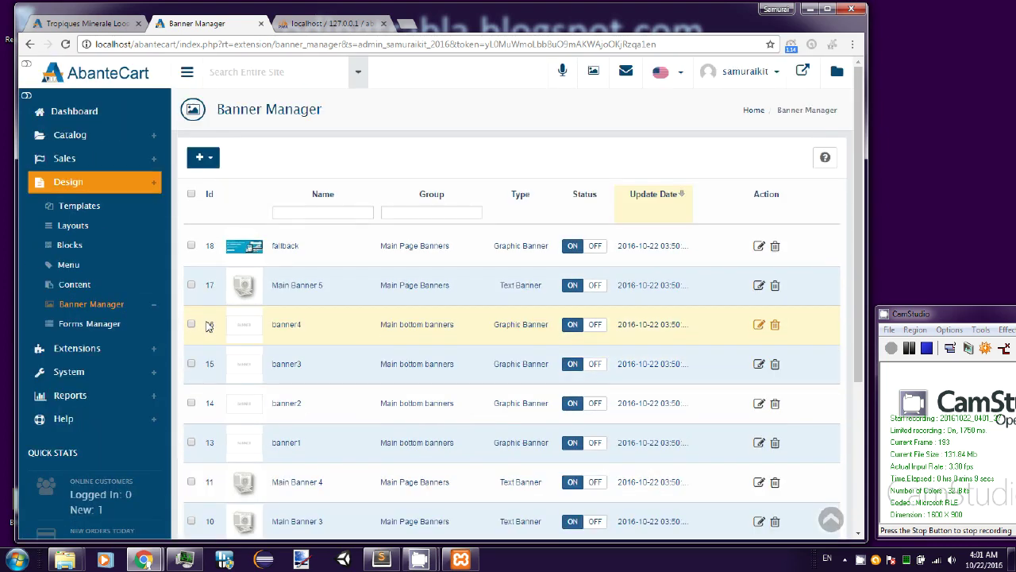
pyautogui.click(112, 332)
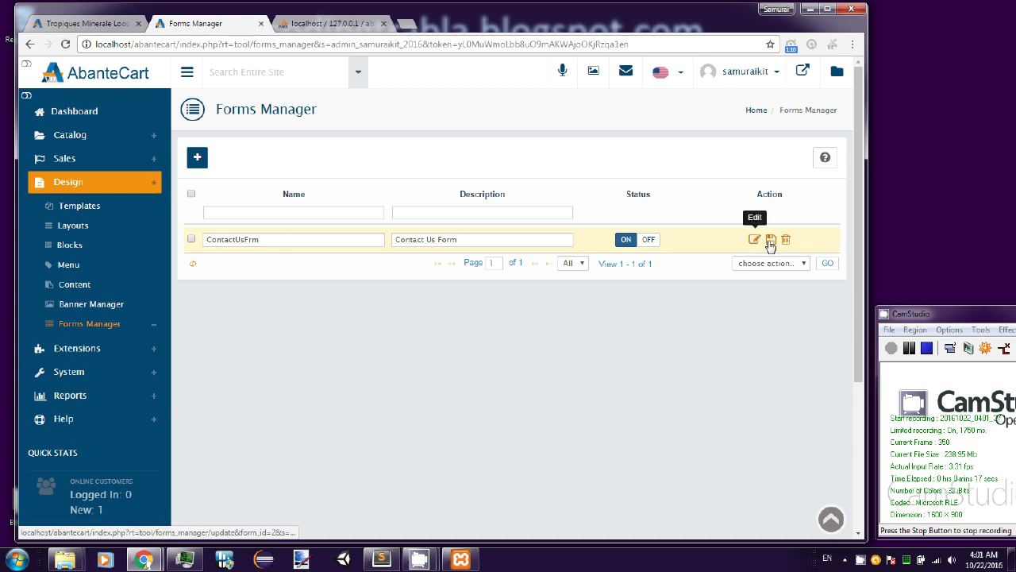
pyautogui.click(102, 358)
# - Scroll through the full All Extensions list
pyautogui.click(89, 232)
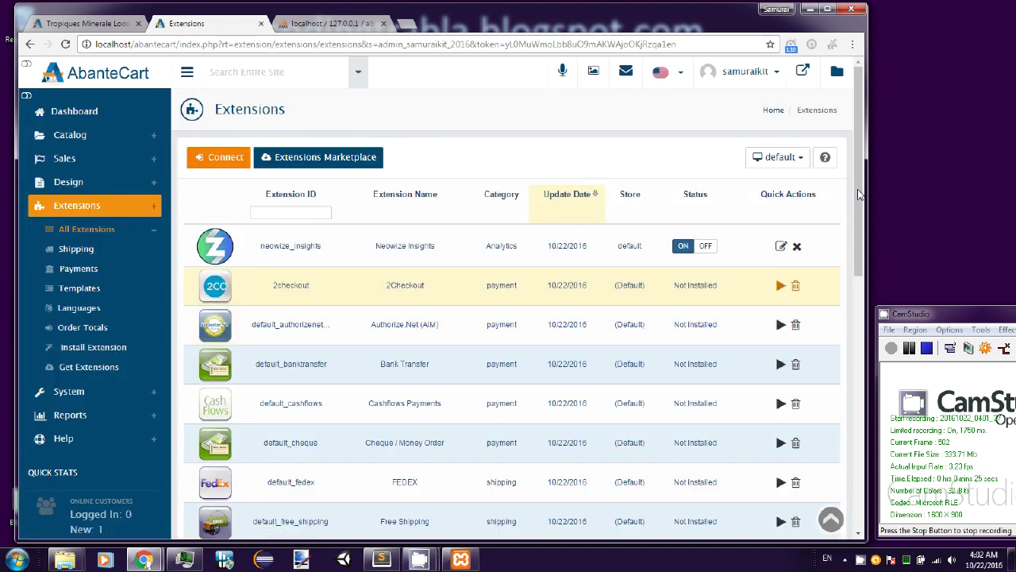
pyautogui.scroll(-1, 862, 197)
pyautogui.moveTo(862, 197); pyautogui.dragTo(869, 516)
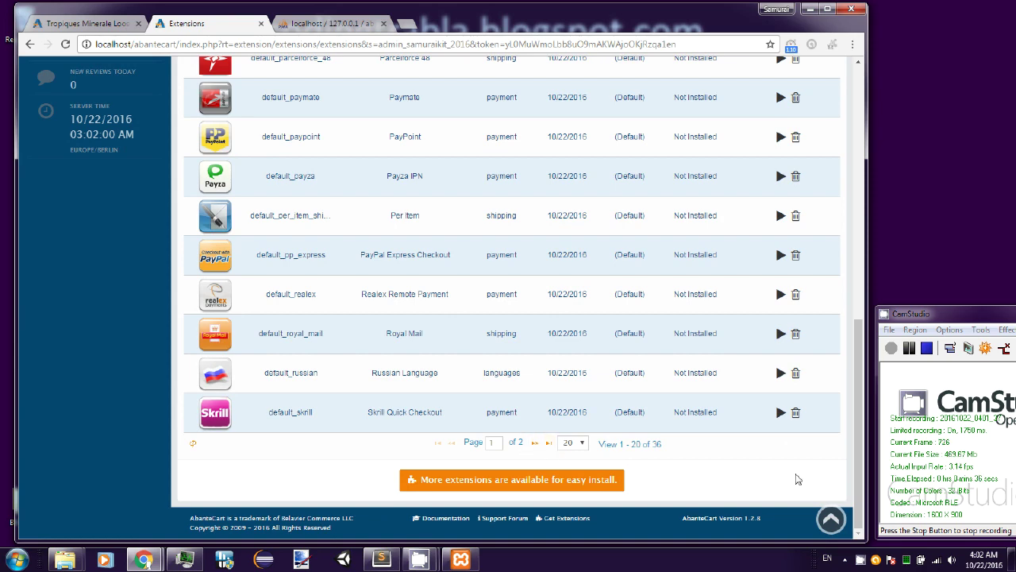
pyautogui.moveTo(858, 481); pyautogui.dragTo(864, 129)
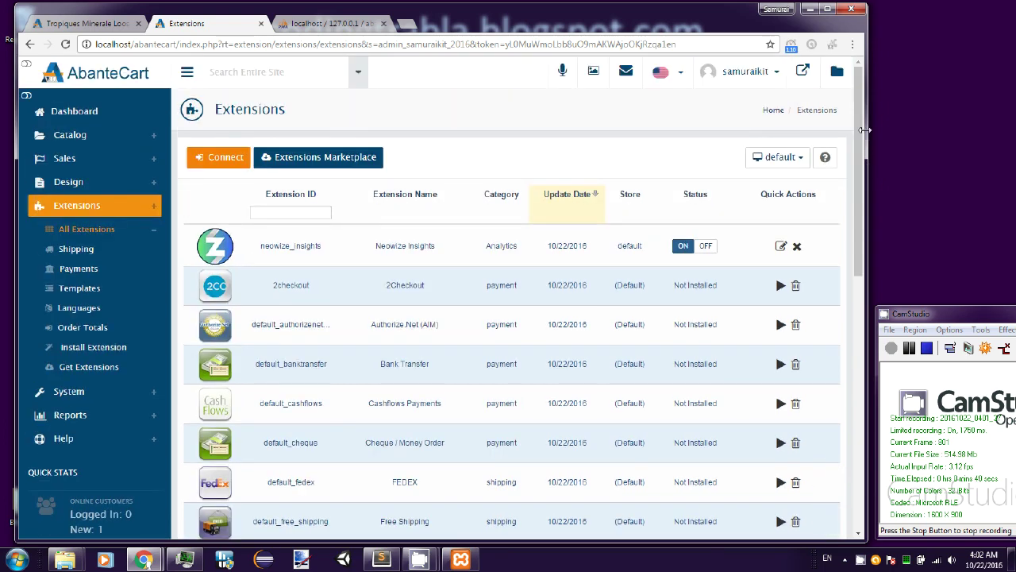
# - Filter extensions to Shipping, then Payment, scrolling each list
pyautogui.click(89, 251)
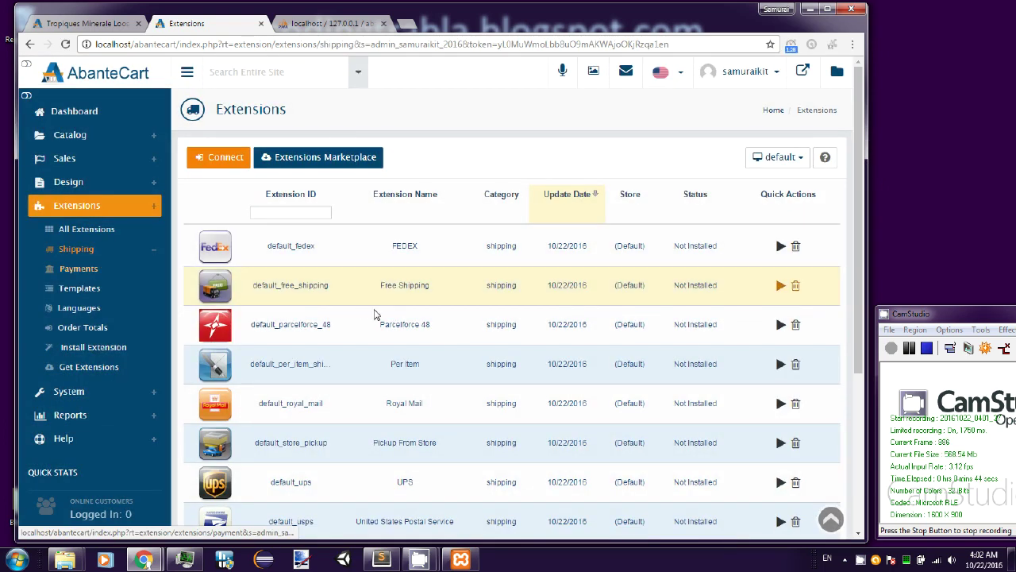
pyautogui.scroll(-2, 373, 313)
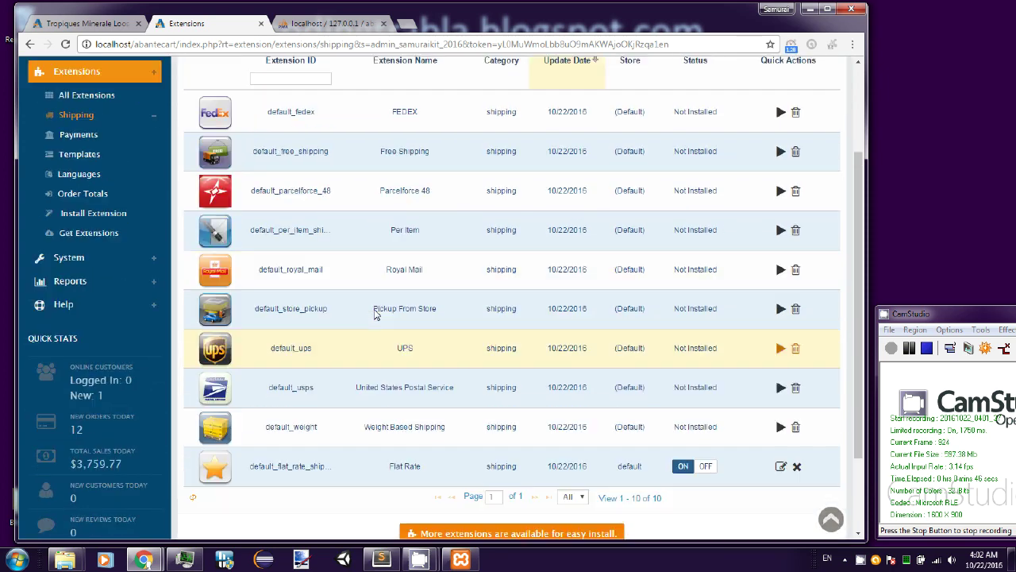
pyautogui.click(80, 207)
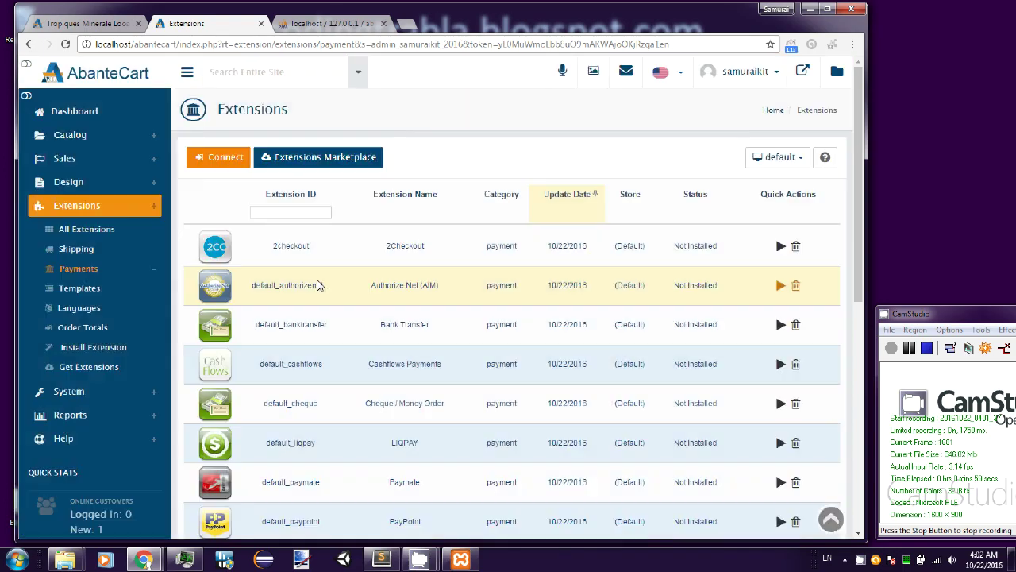
pyautogui.scroll(-1, 359, 291)
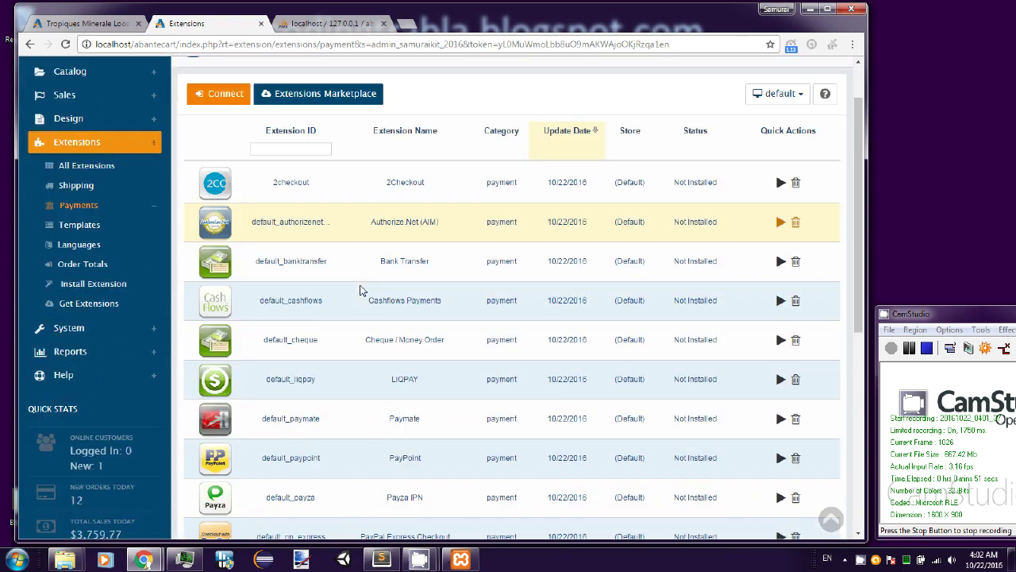
pyautogui.scroll(-2, 359, 291)
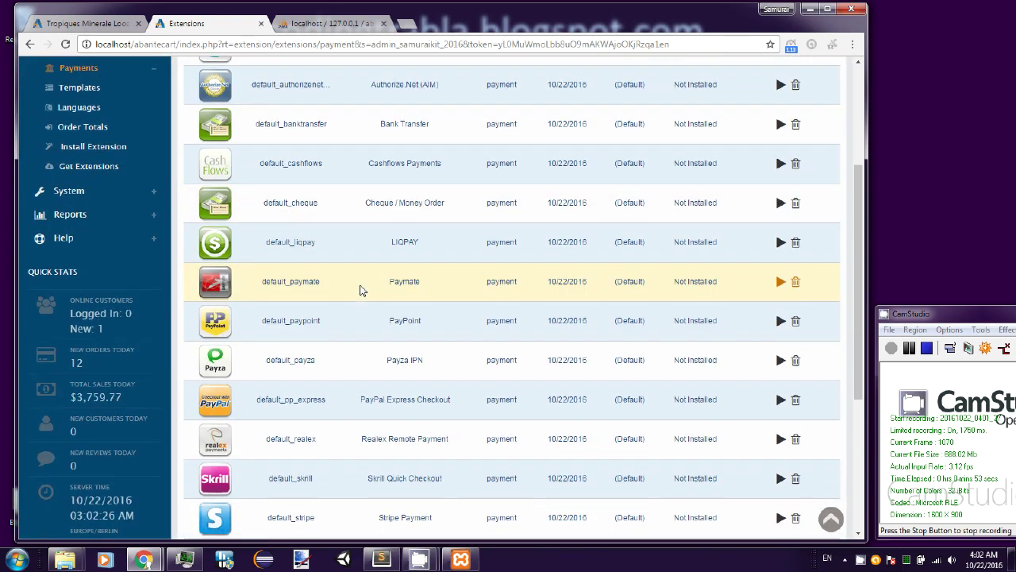
pyautogui.scroll(-4, 360, 290)
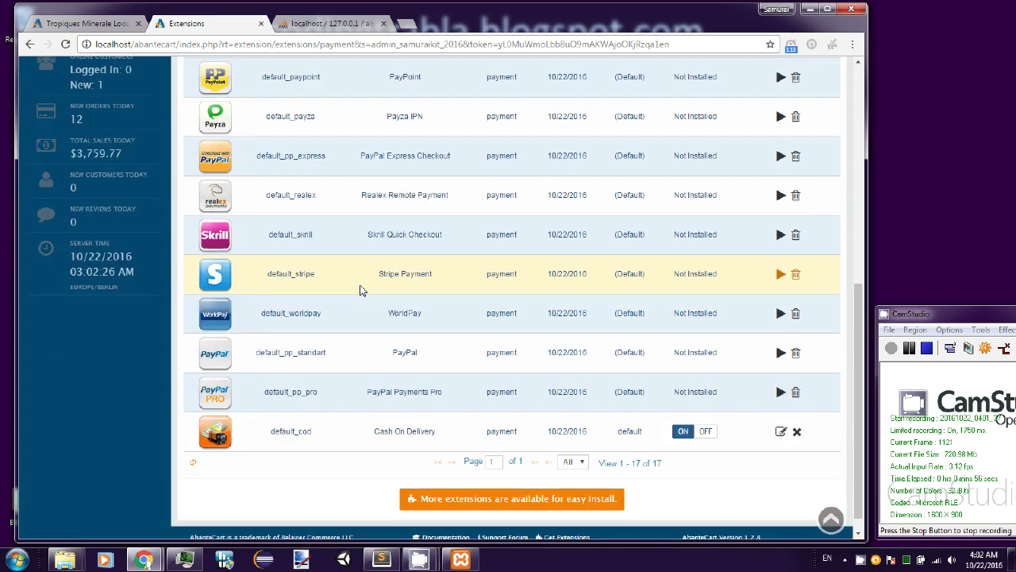
pyautogui.scroll(5, 360, 291)
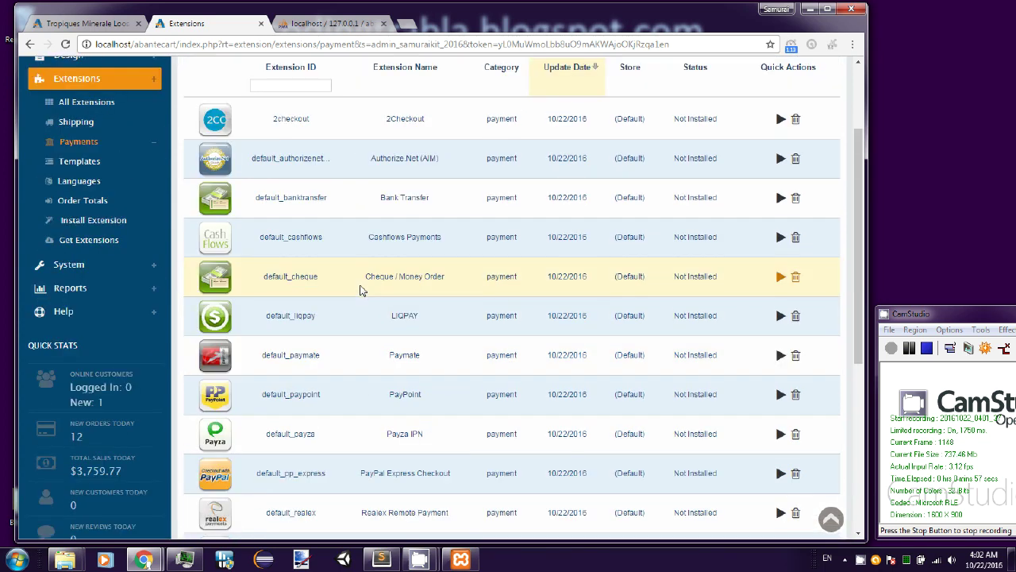
pyautogui.scroll(2, 360, 290)
# - View Template and Language extensions, then the eight Order Totals, and expand System
pyautogui.click(88, 232)
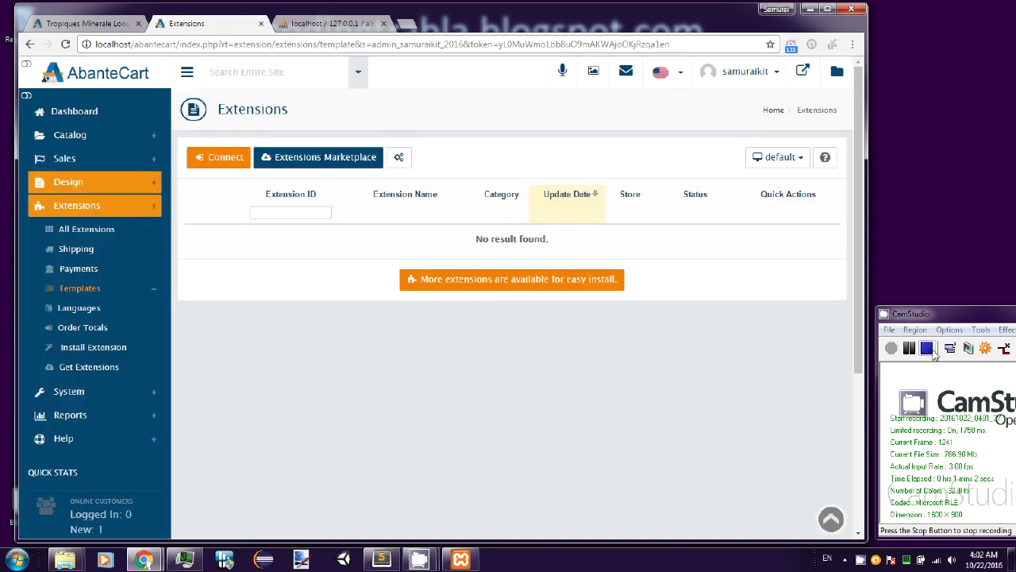
pyautogui.click(929, 350)
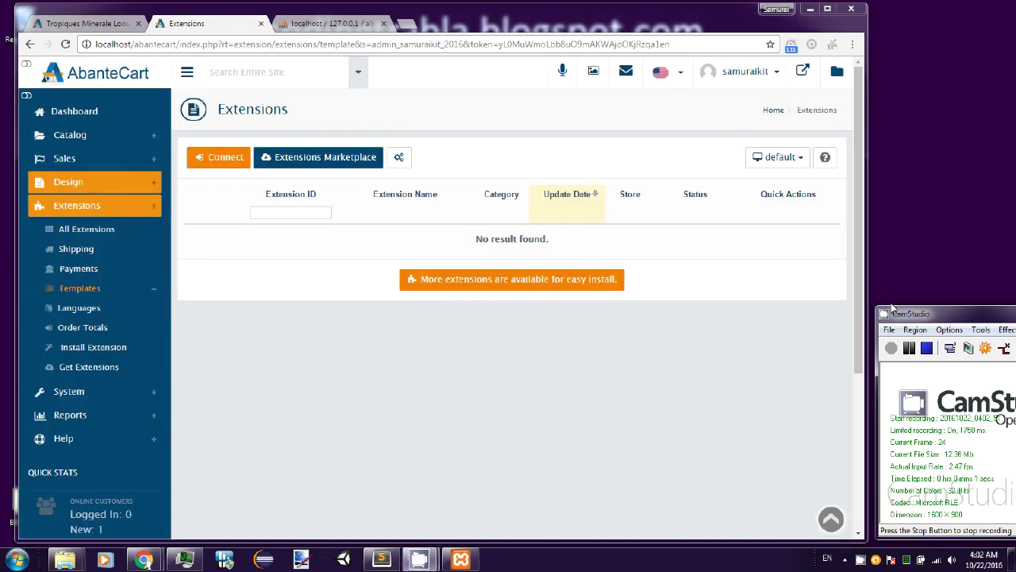
pyautogui.click(79, 308)
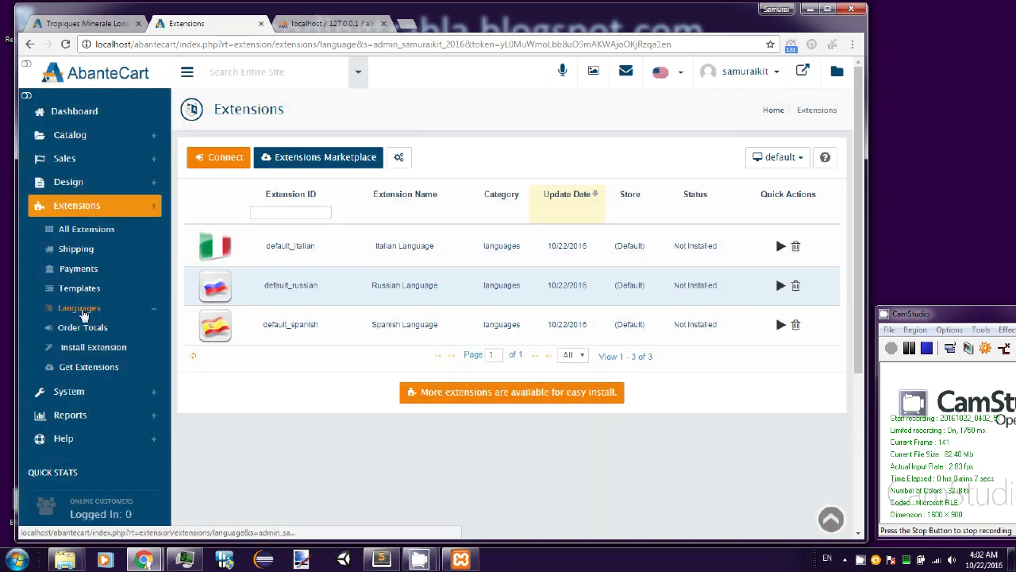
pyautogui.click(85, 333)
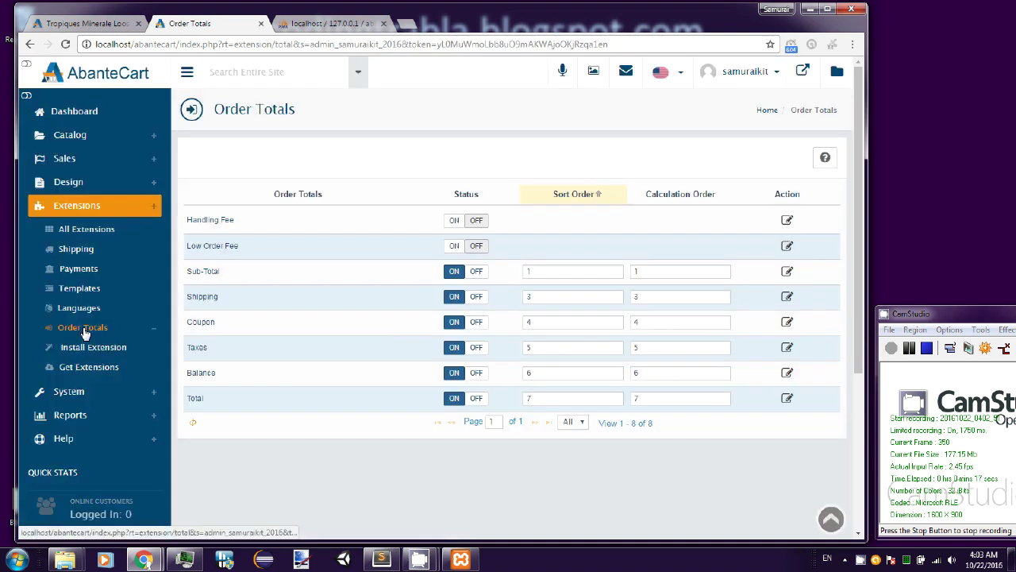
pyautogui.click(81, 393)
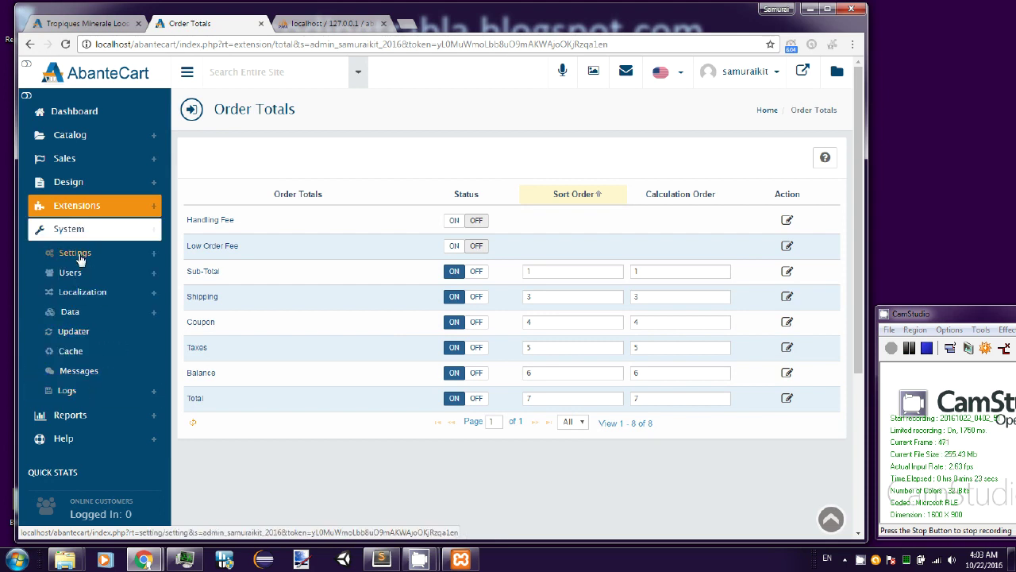
# - Scroll through the All Settings list under System > Settings
pyautogui.click(77, 254)
pyautogui.click(83, 276)
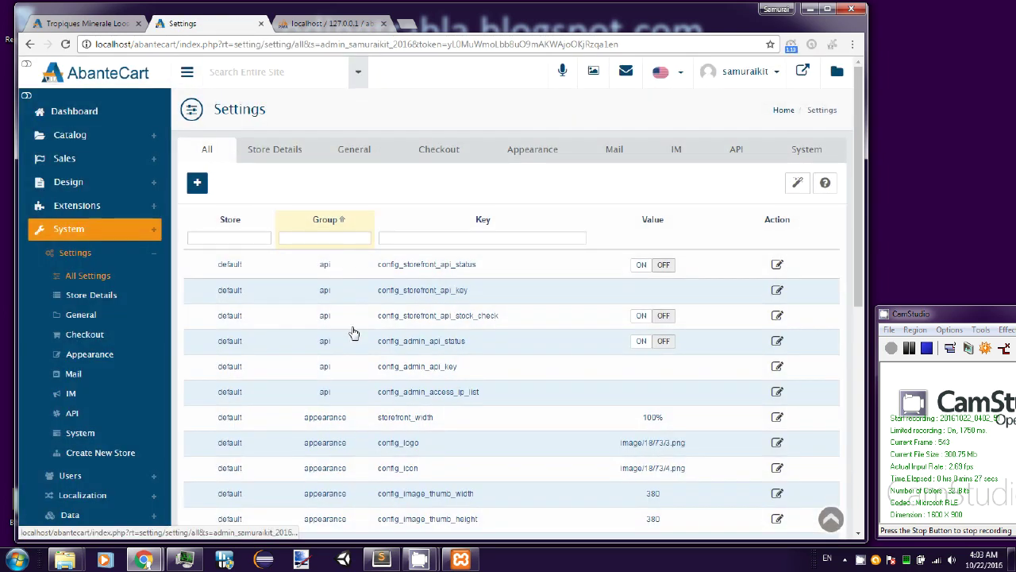
pyautogui.scroll(-5, 354, 332)
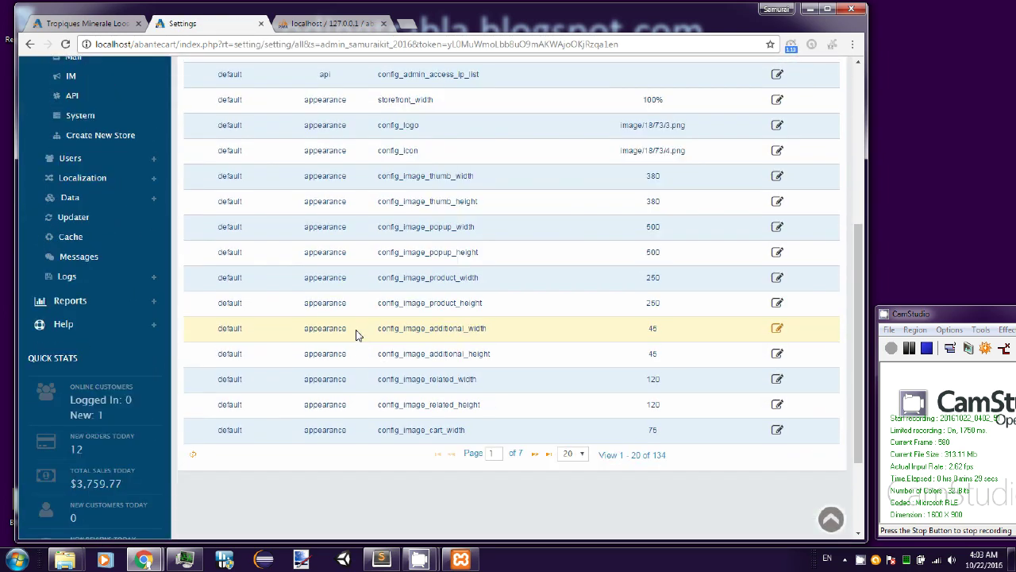
pyautogui.scroll(2, 357, 334)
pyautogui.scroll(2, 356, 335)
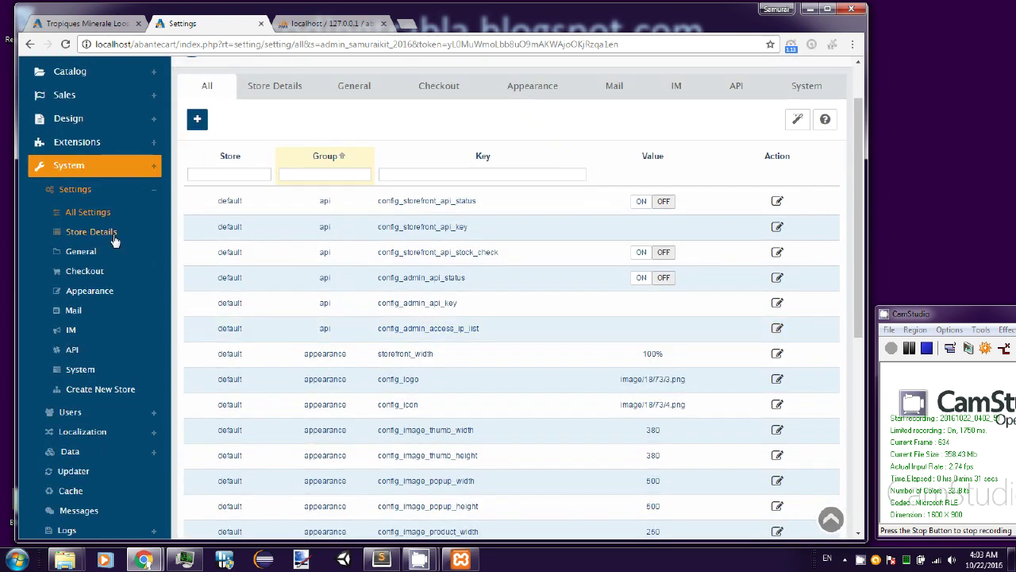
# - Scroll through the Store Details settings
pyautogui.click(87, 231)
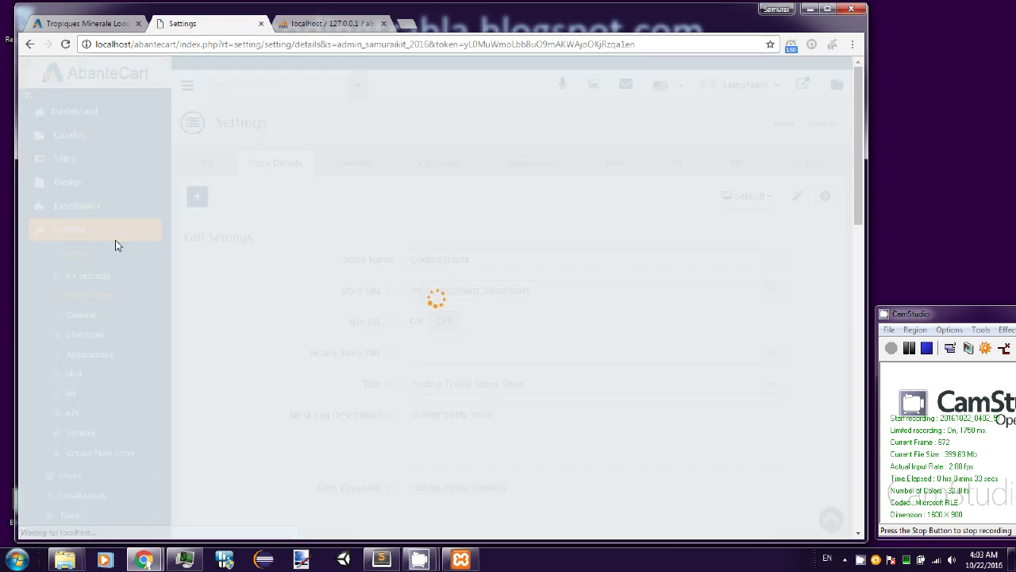
pyautogui.scroll(-1, 266, 312)
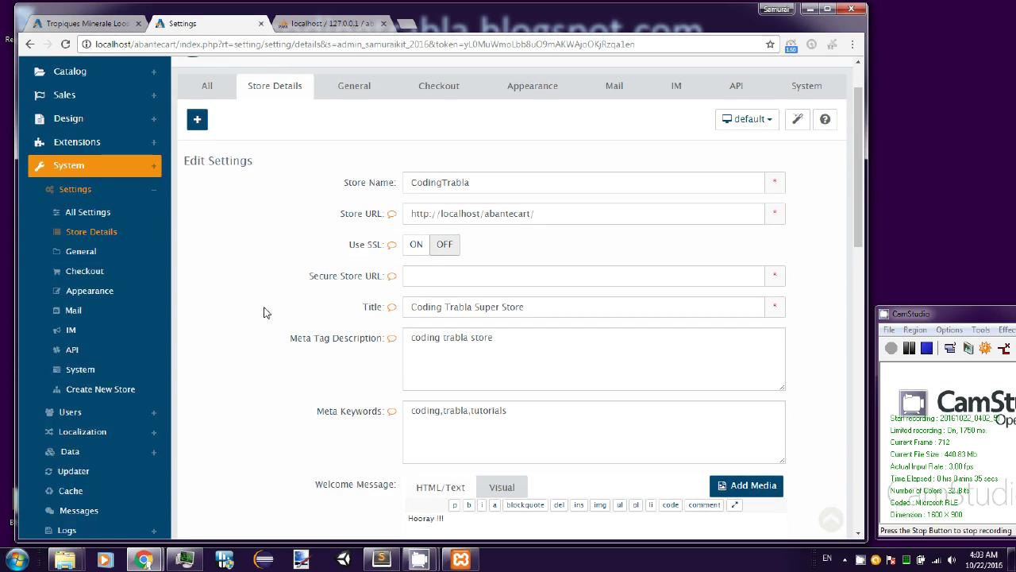
pyautogui.scroll(-2, 266, 312)
pyautogui.scroll(2, 265, 312)
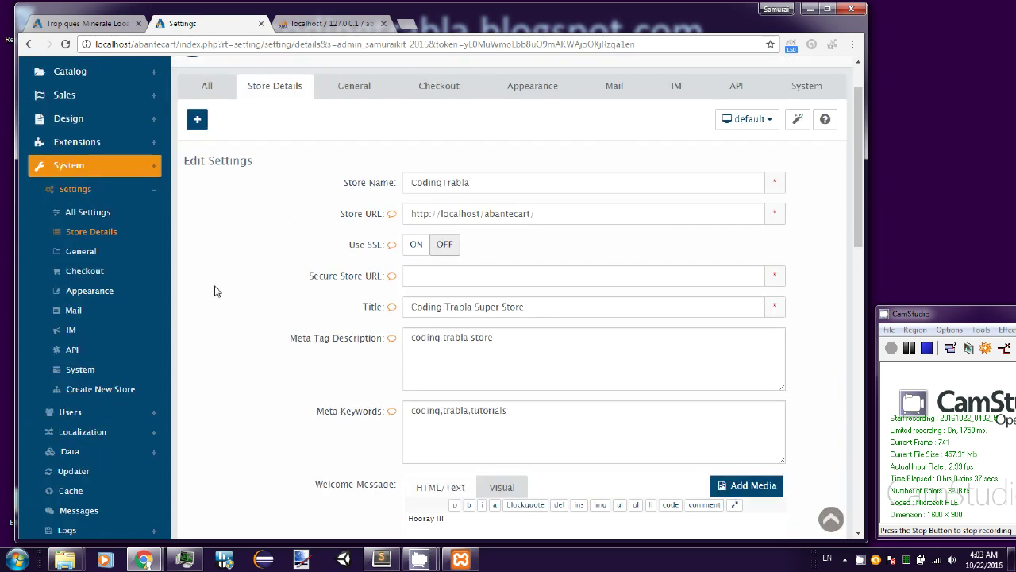
# - Review the General settings, then the API settings with both statuses off
pyautogui.click(98, 261)
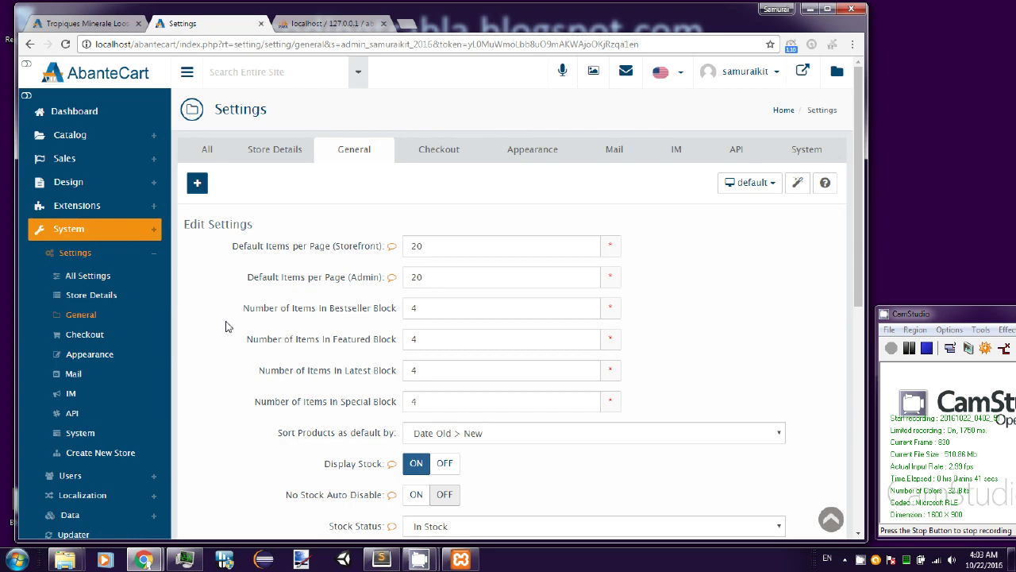
pyautogui.scroll(-3, 225, 326)
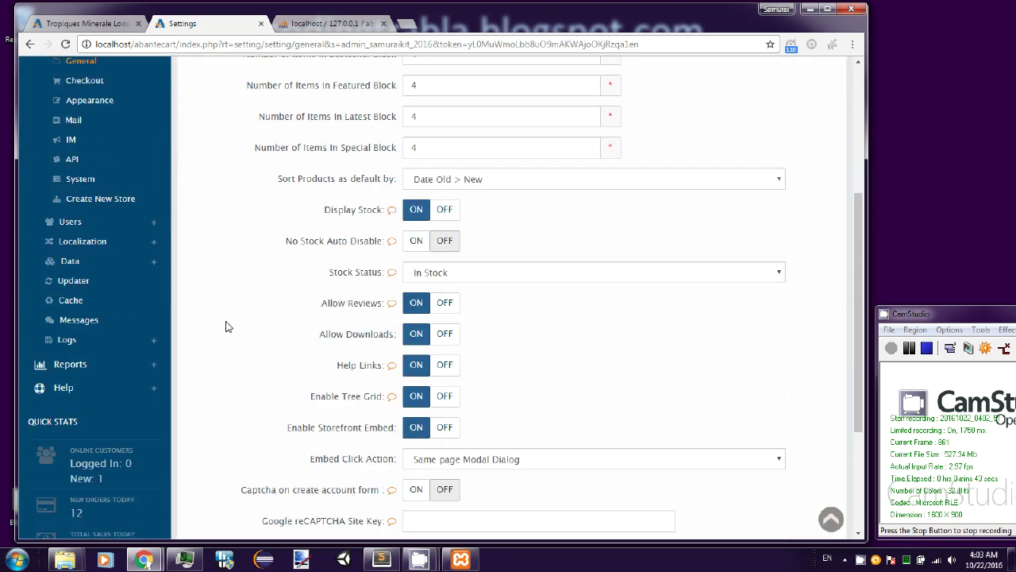
pyautogui.scroll(2, 226, 326)
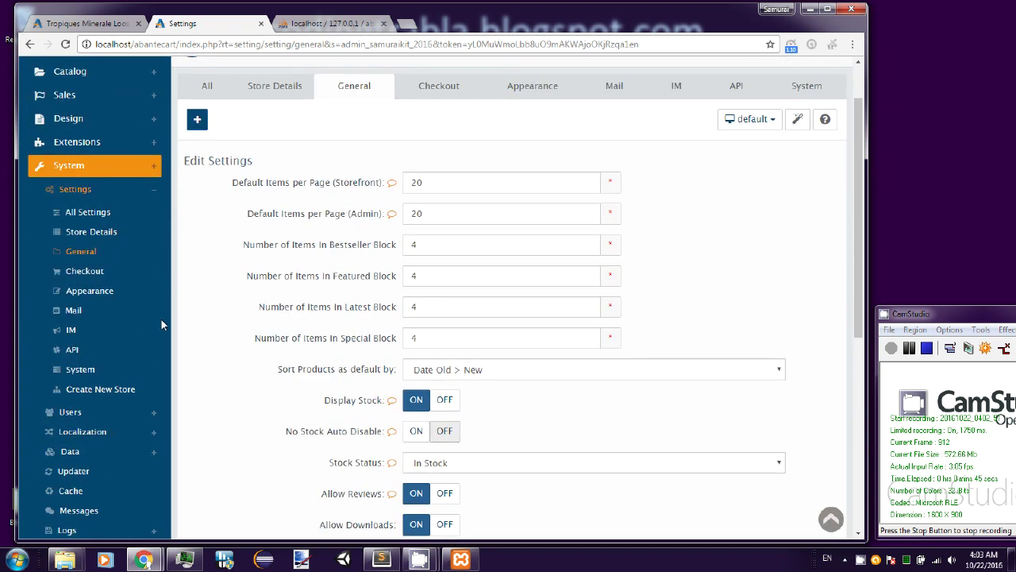
pyautogui.click(76, 349)
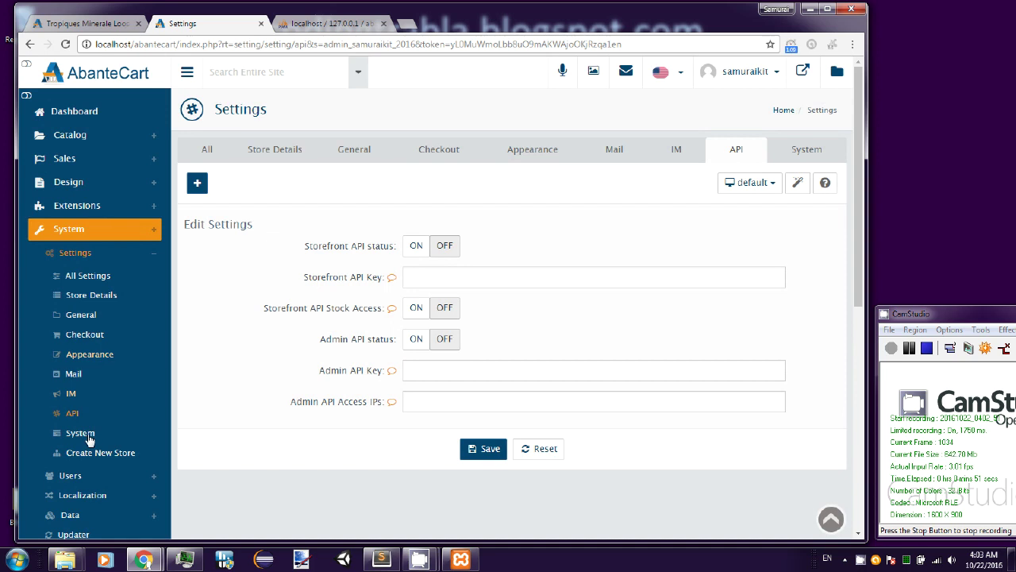
pyautogui.scroll(-1, 88, 476)
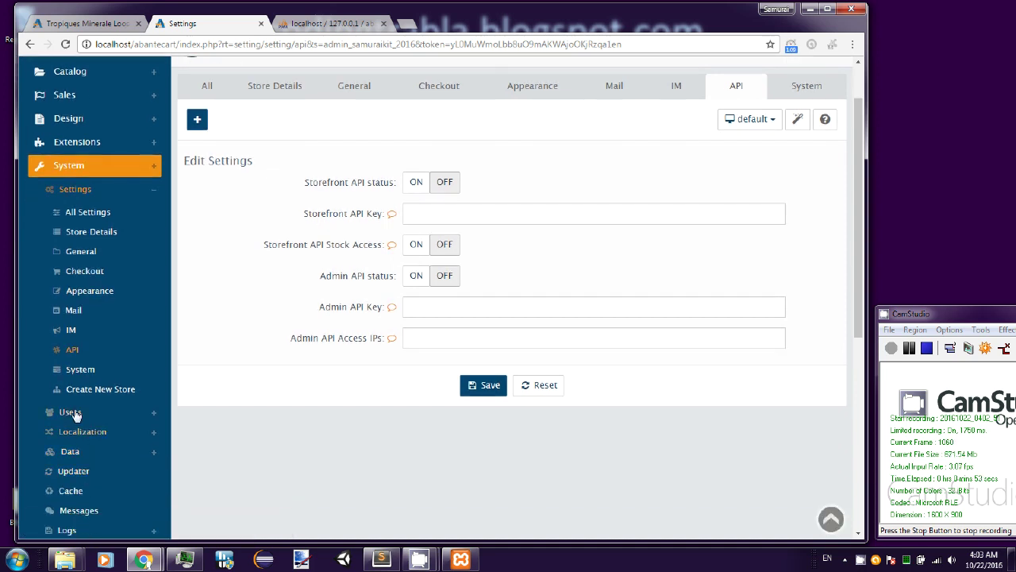
pyautogui.click(73, 413)
# - Check admin Users and User Groups (Top Administrator, Demonstration), then open Localization > Languages
pyautogui.click(74, 433)
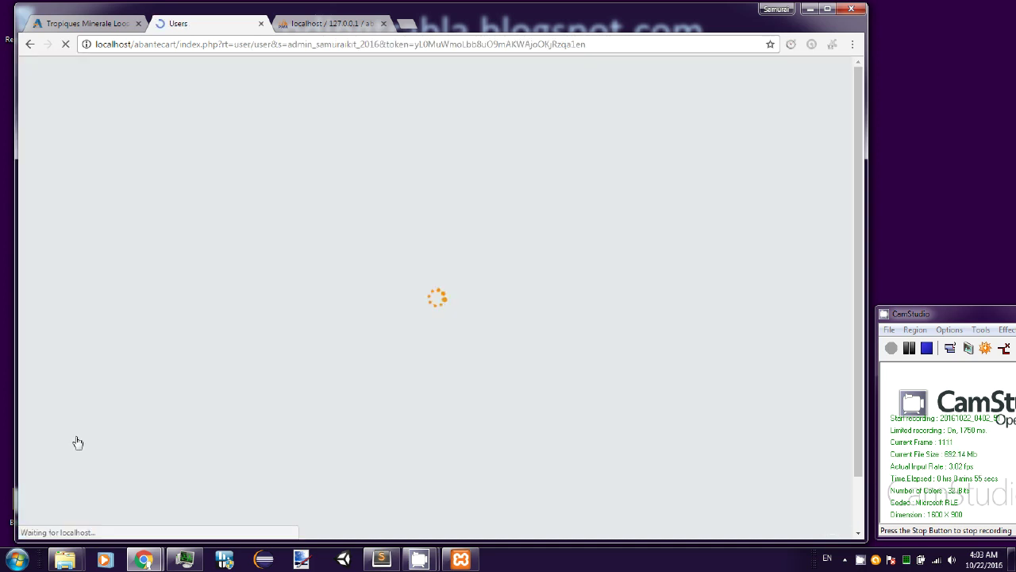
pyautogui.scroll(-1, 254, 399)
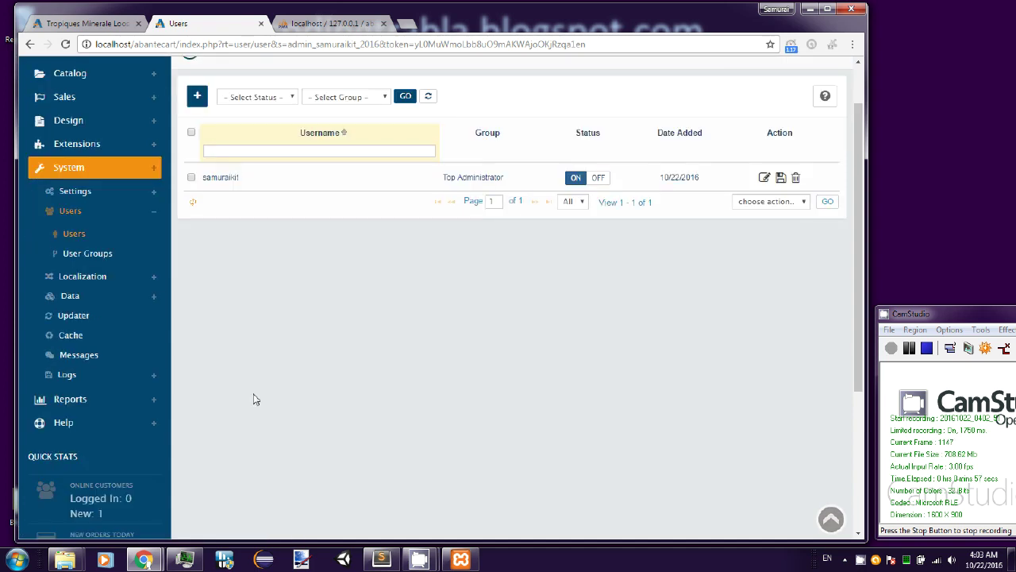
pyautogui.click(93, 252)
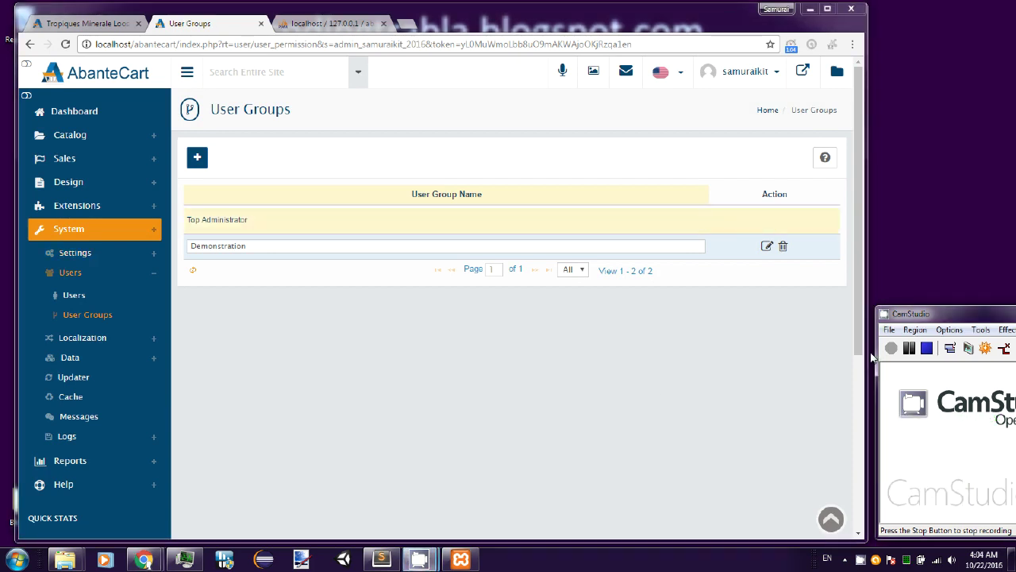
pyautogui.click(79, 341)
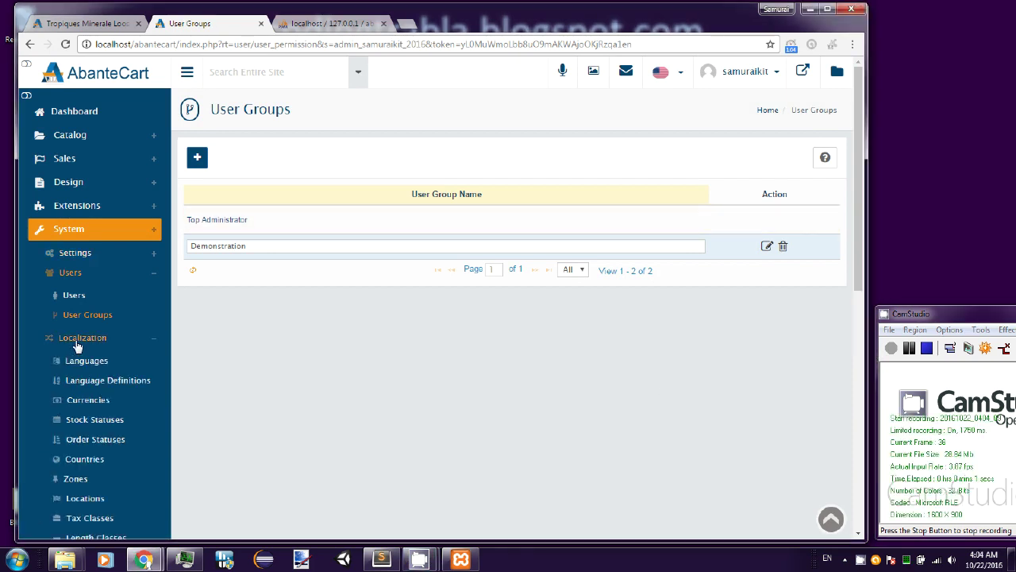
pyautogui.scroll(-1, 104, 358)
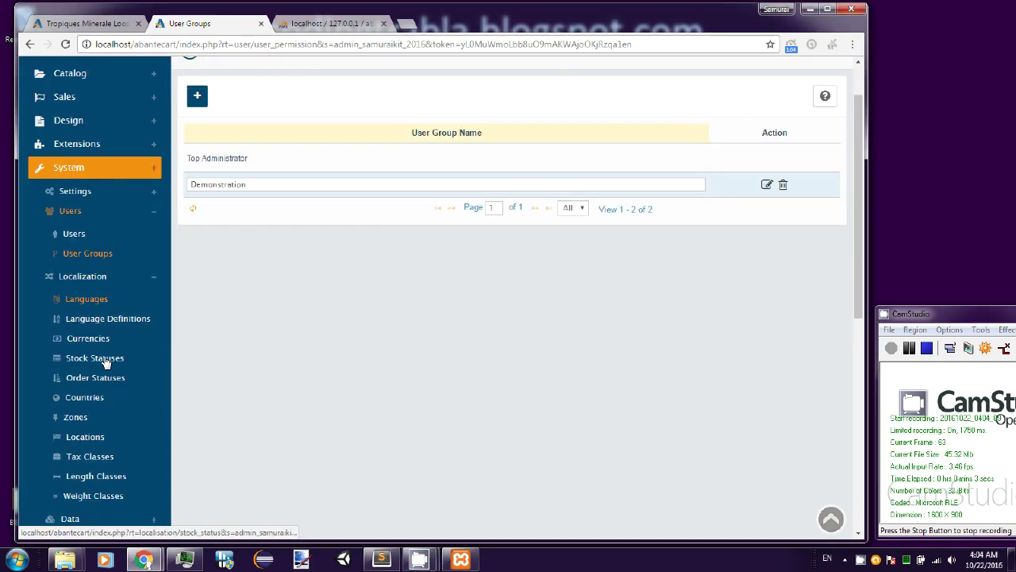
pyautogui.click(99, 306)
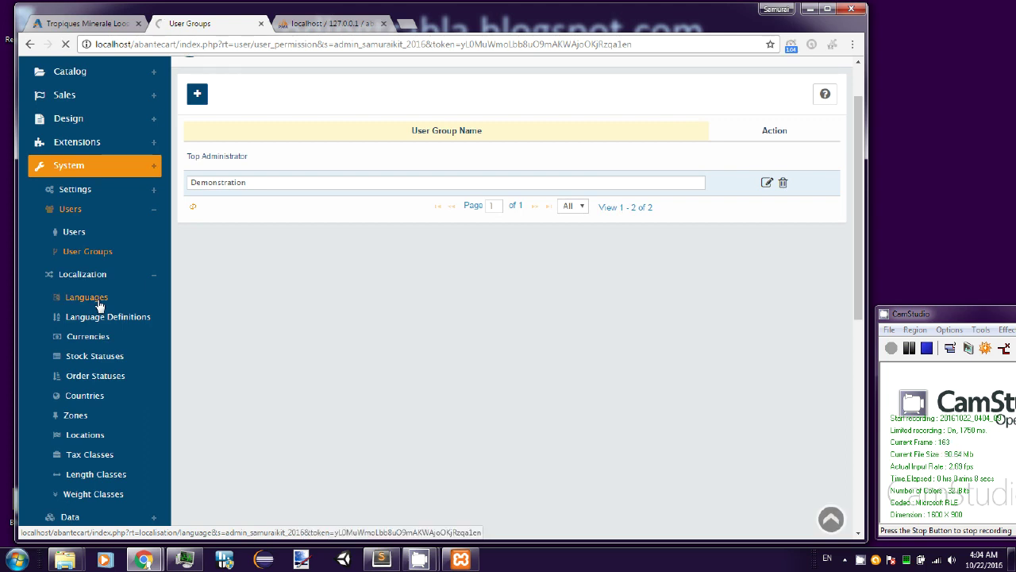
# - Browse Languages and Currencies, then scroll the Countries list of 240 countries
pyautogui.click(97, 302)
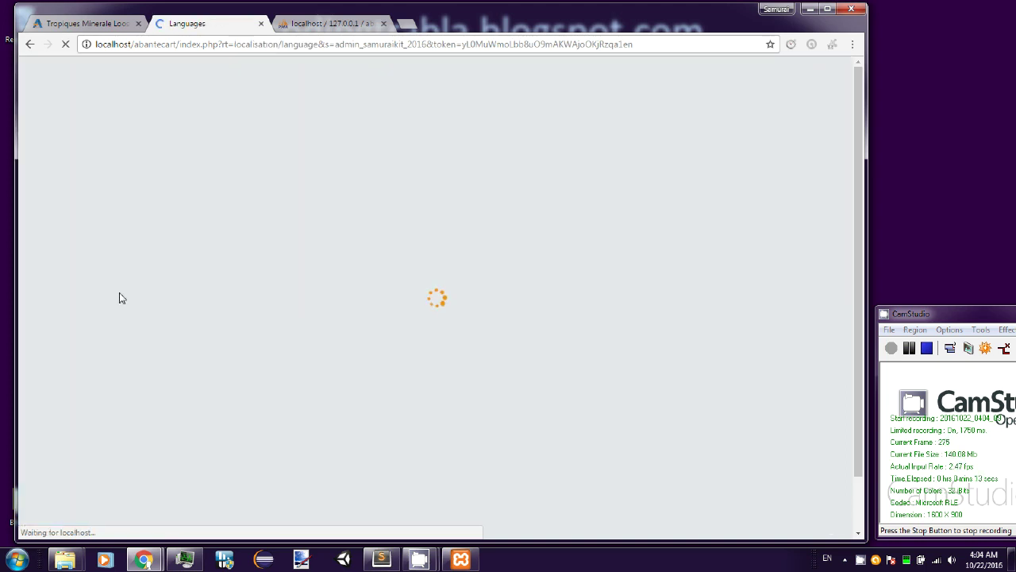
pyautogui.scroll(-2, 125, 286)
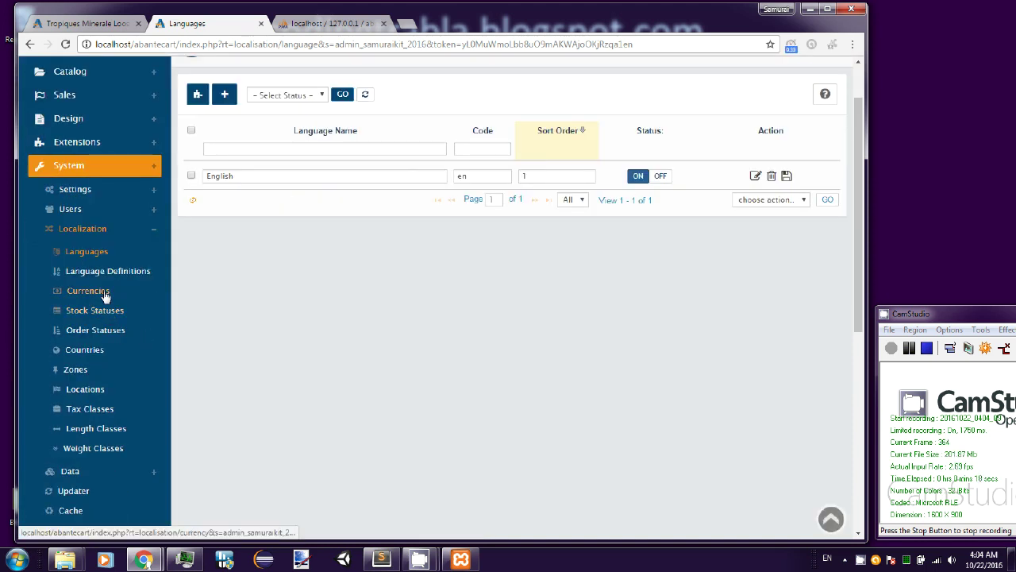
pyautogui.click(104, 295)
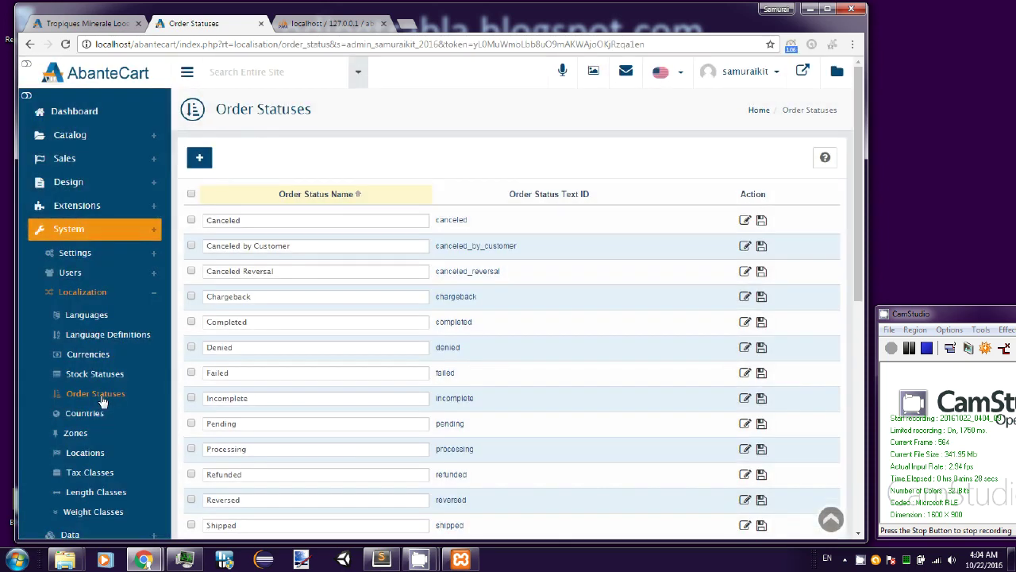
pyautogui.scroll(-1, 444, 395)
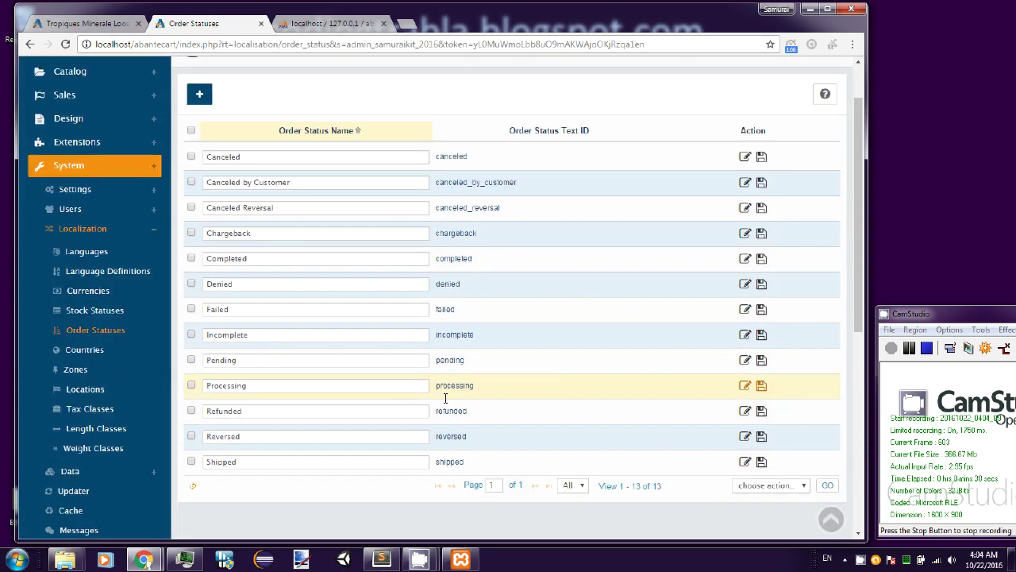
pyautogui.scroll(1, 426, 359)
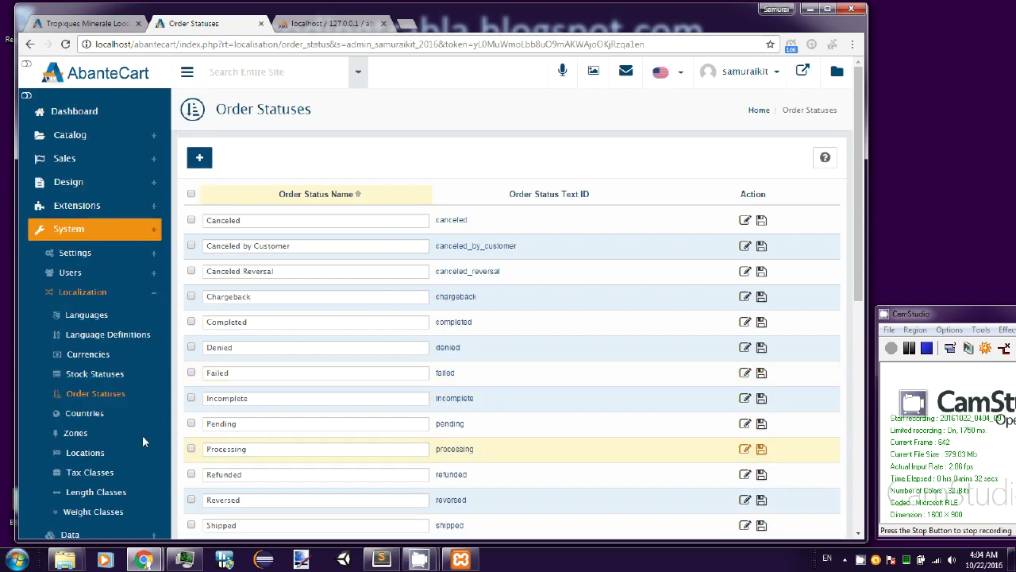
pyautogui.click(84, 413)
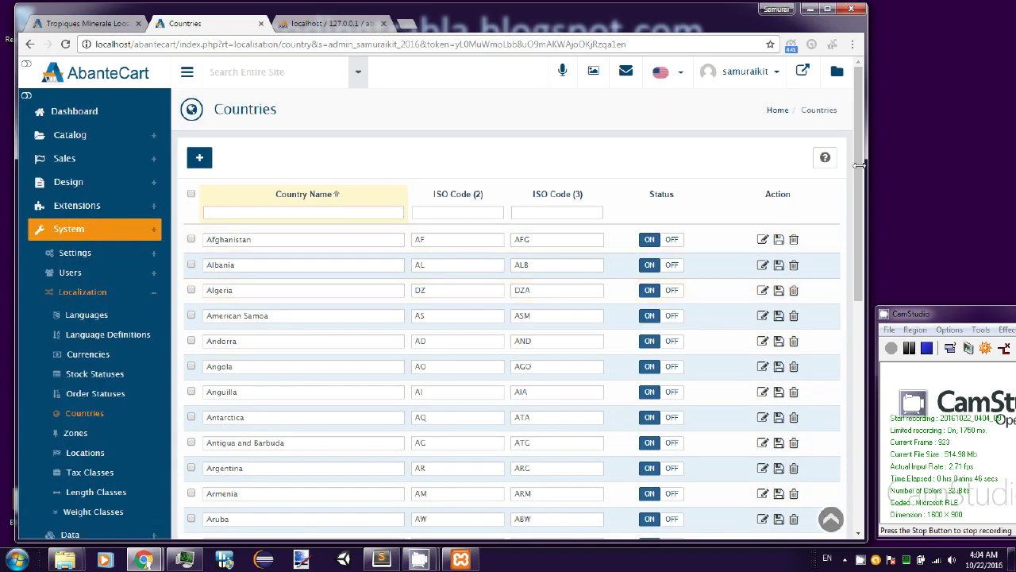
pyautogui.moveTo(859, 165); pyautogui.dragTo(862, 309)
# - Browse the Zones list and then the Tax Classes list under Localization
pyautogui.scroll(2, 425, 270)
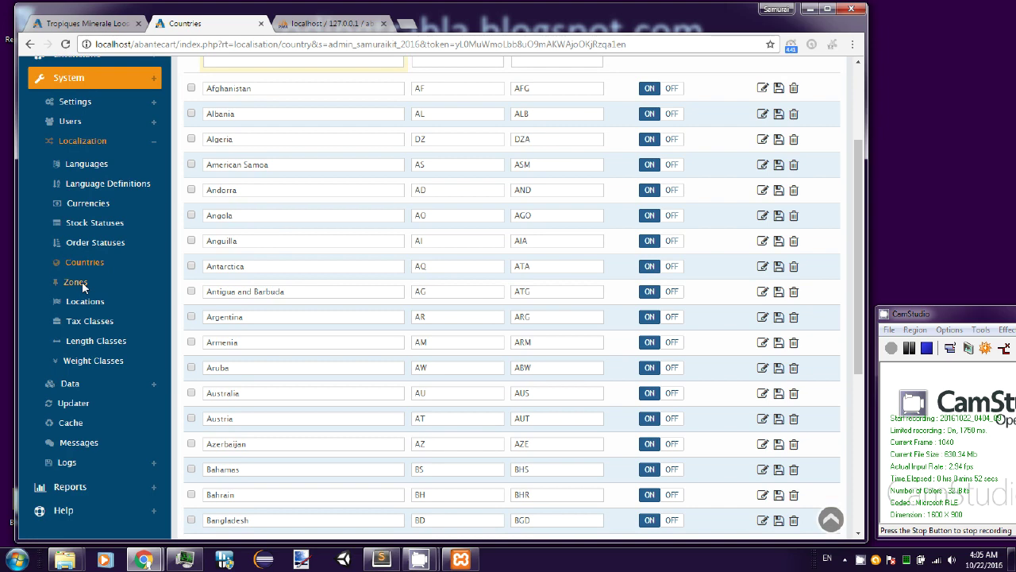
pyautogui.click(82, 282)
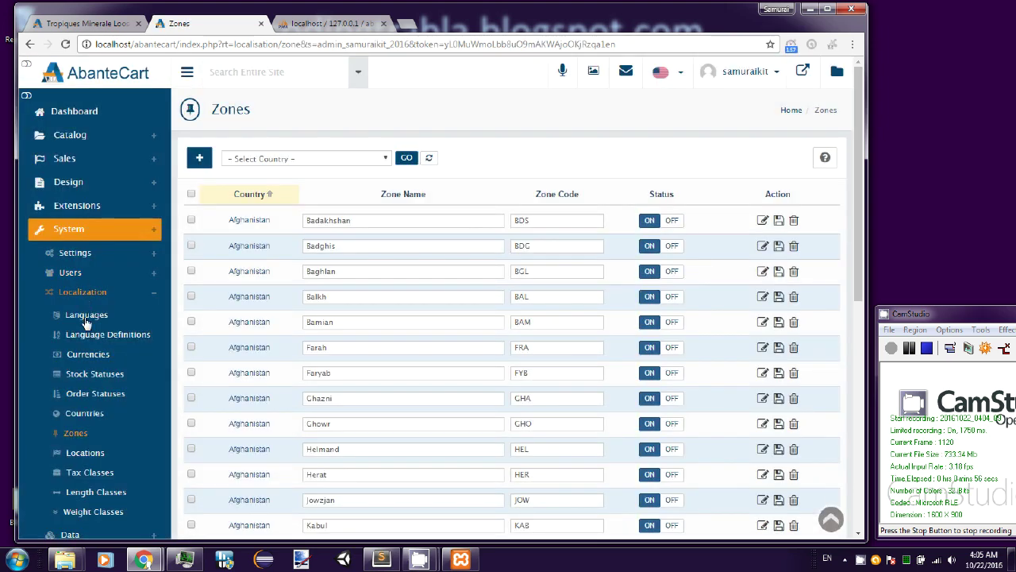
pyautogui.scroll(-1, 77, 386)
pyautogui.click(103, 416)
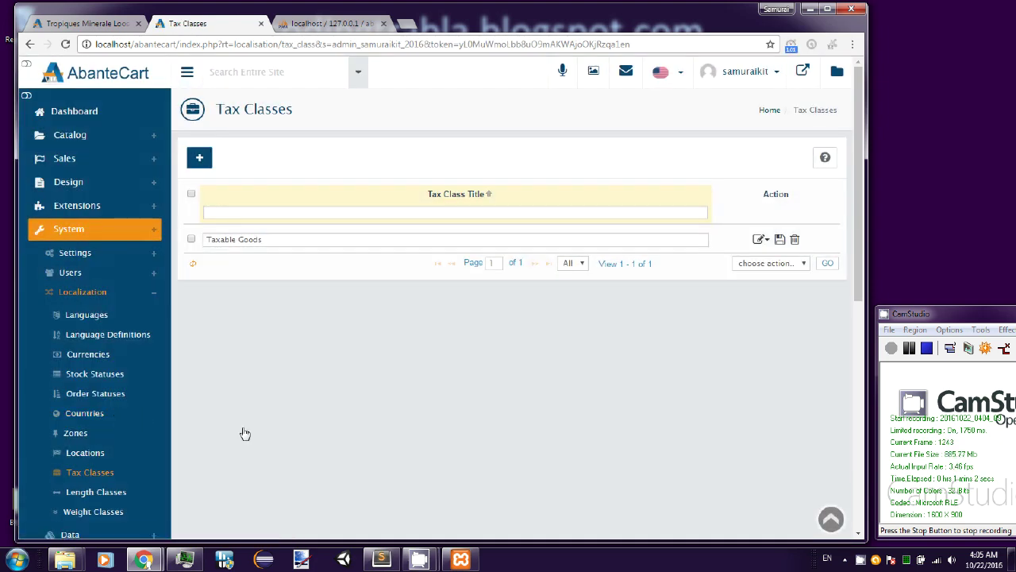
# - View Length Classes (Centimeter, Inch, Millimeter), then Weight Classes (Gram, Kilogram, Ounce, Pound)
pyautogui.scroll(-1, 243, 434)
pyautogui.click(103, 430)
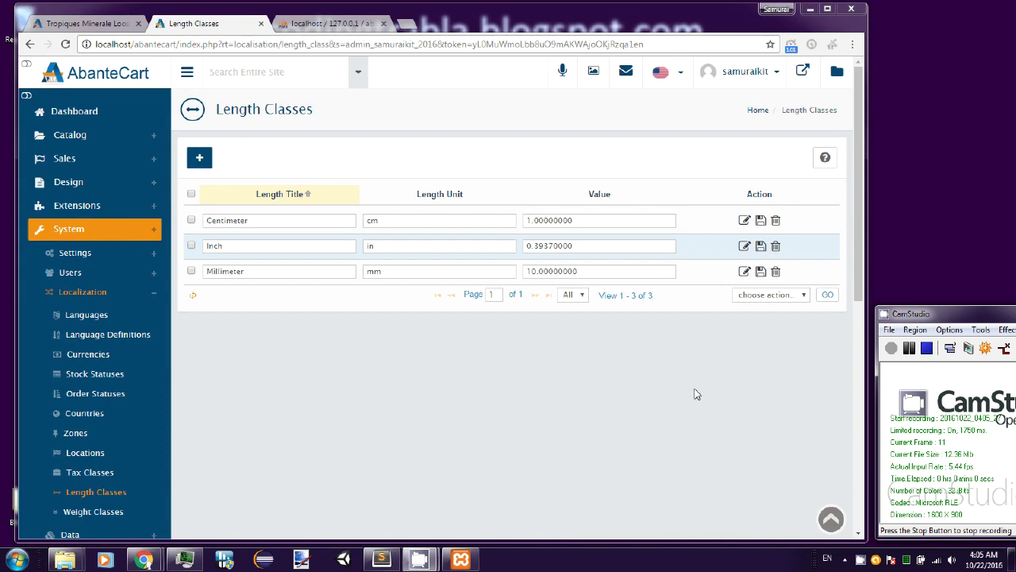
pyautogui.click(118, 514)
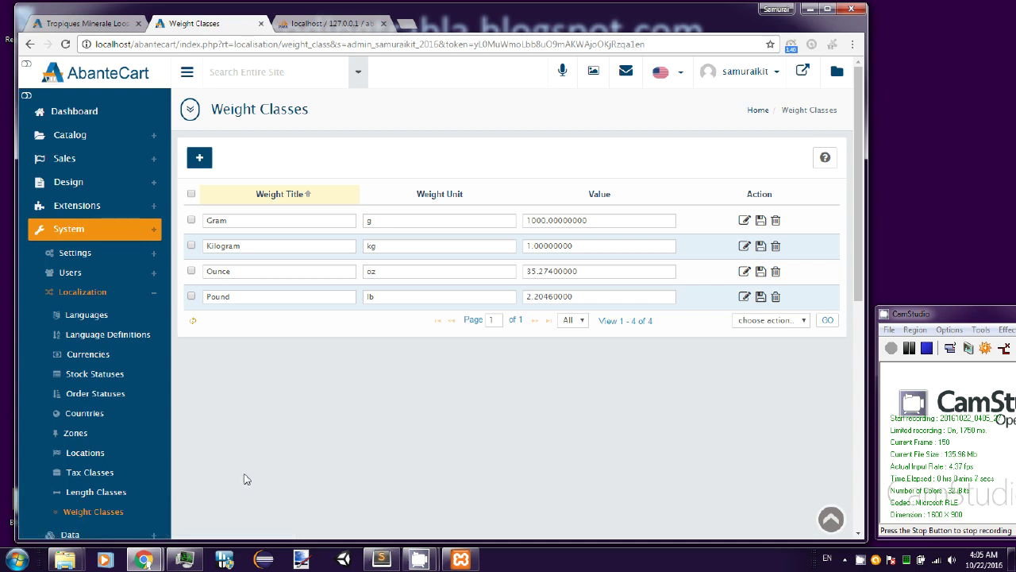
pyautogui.scroll(-1, 246, 478)
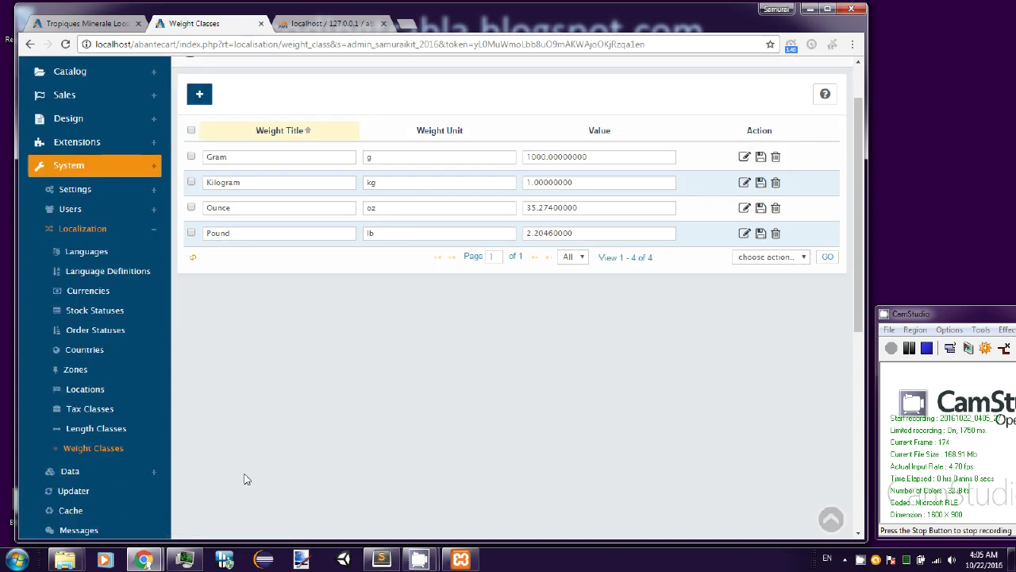
pyautogui.scroll(-1, 246, 479)
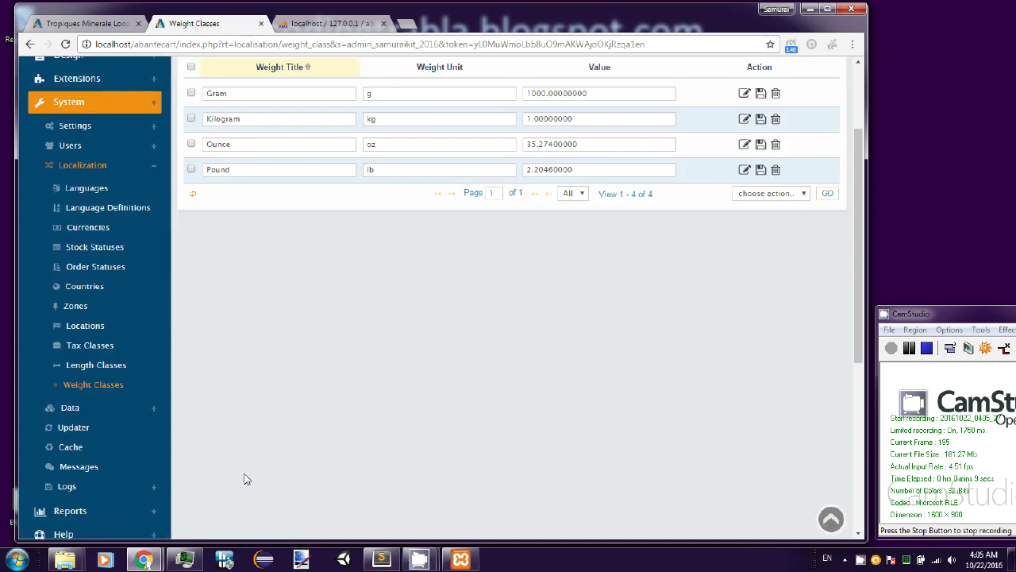
pyautogui.click(71, 411)
# - Look over the Backup / Restore page and the Migration Tool's available source cart types
pyautogui.click(97, 432)
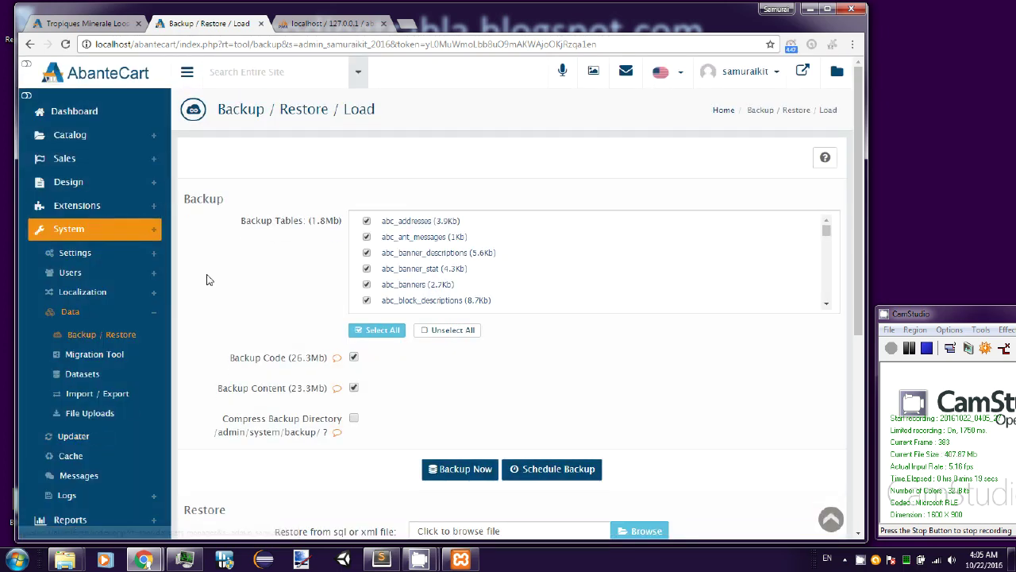
pyautogui.scroll(-1, 211, 286)
pyautogui.scroll(-1, 207, 280)
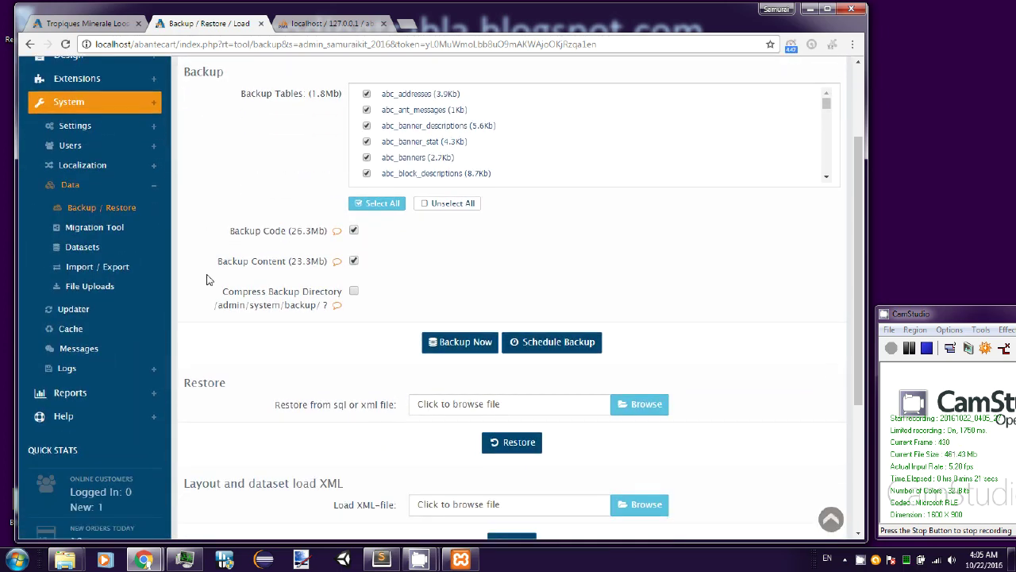
pyautogui.scroll(-1, 206, 279)
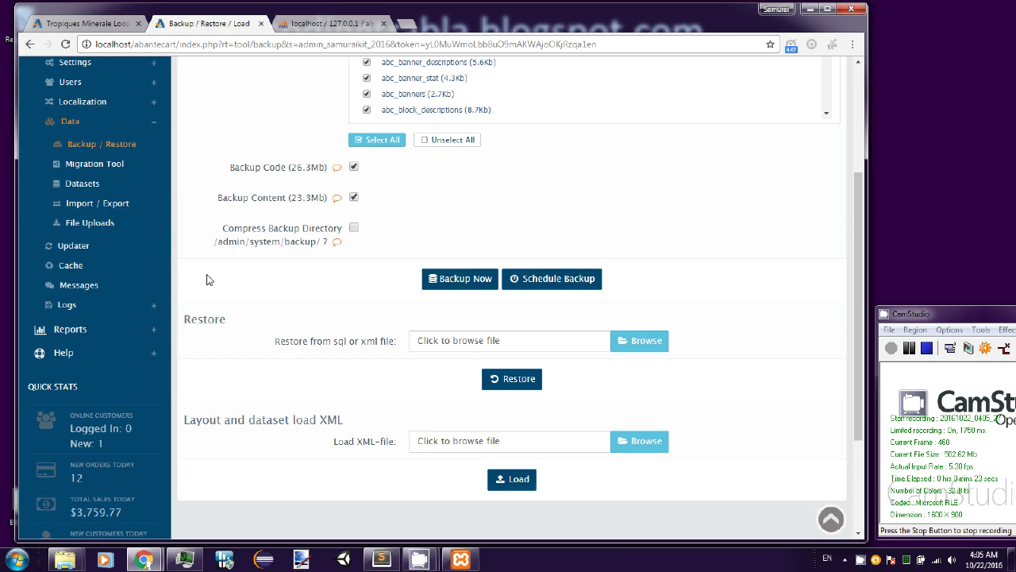
pyautogui.scroll(1, 207, 279)
pyautogui.click(114, 229)
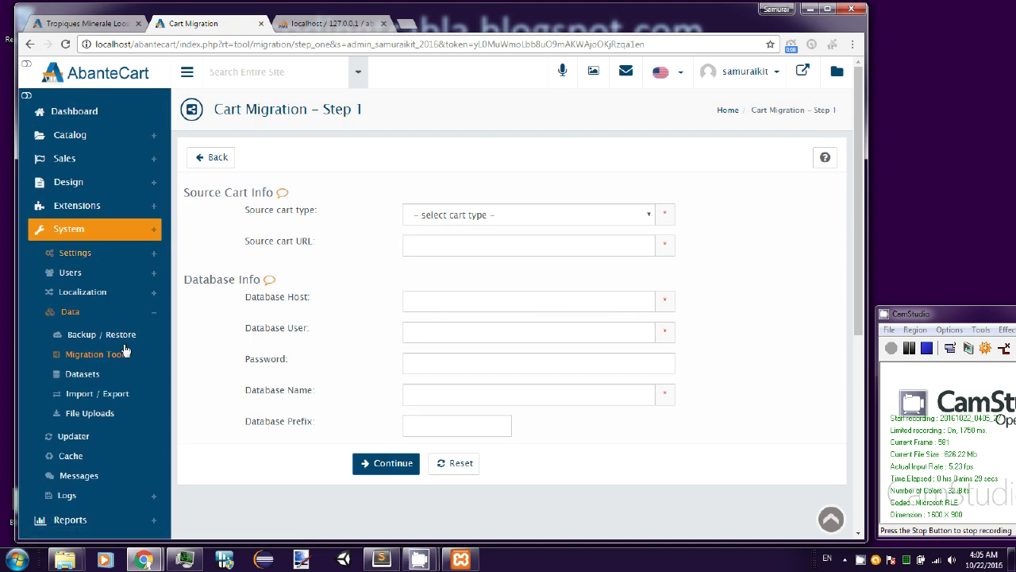
pyautogui.click(648, 216)
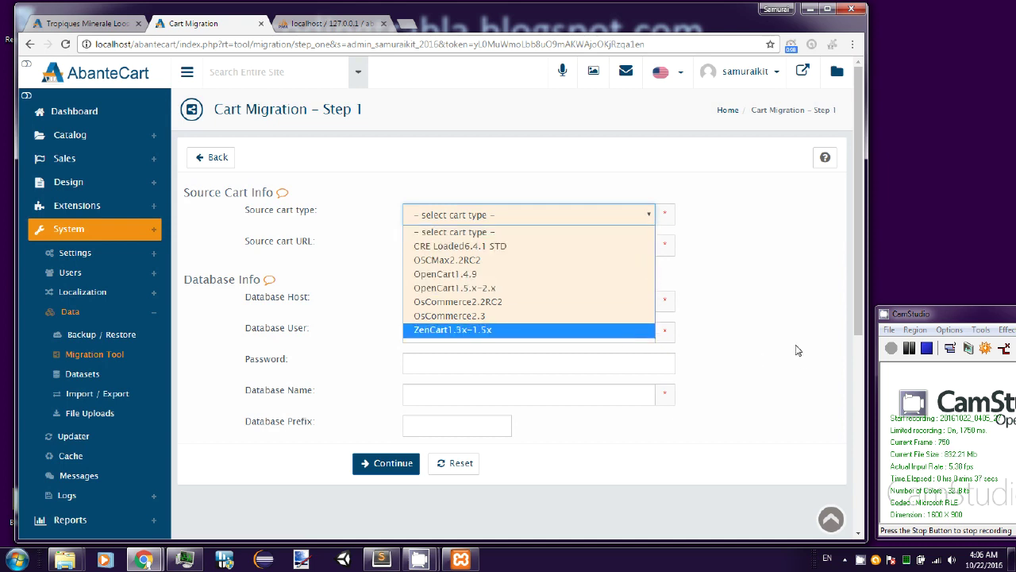
# - Check the six datasets in Datasets Manager, Import & Export, and the empty File Uploads list
pyautogui.click(85, 374)
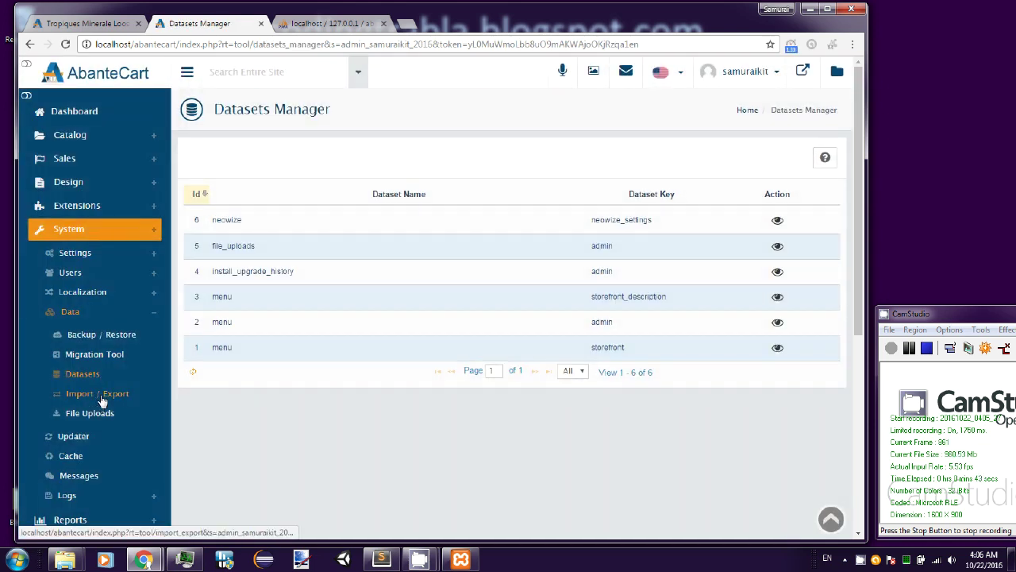
pyautogui.click(97, 393)
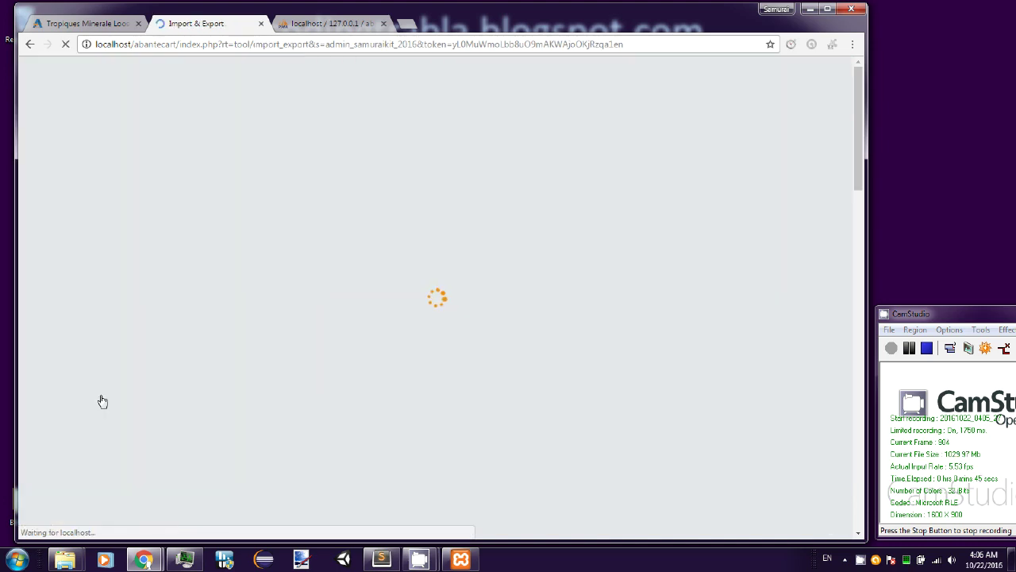
pyautogui.scroll(-1, 100, 402)
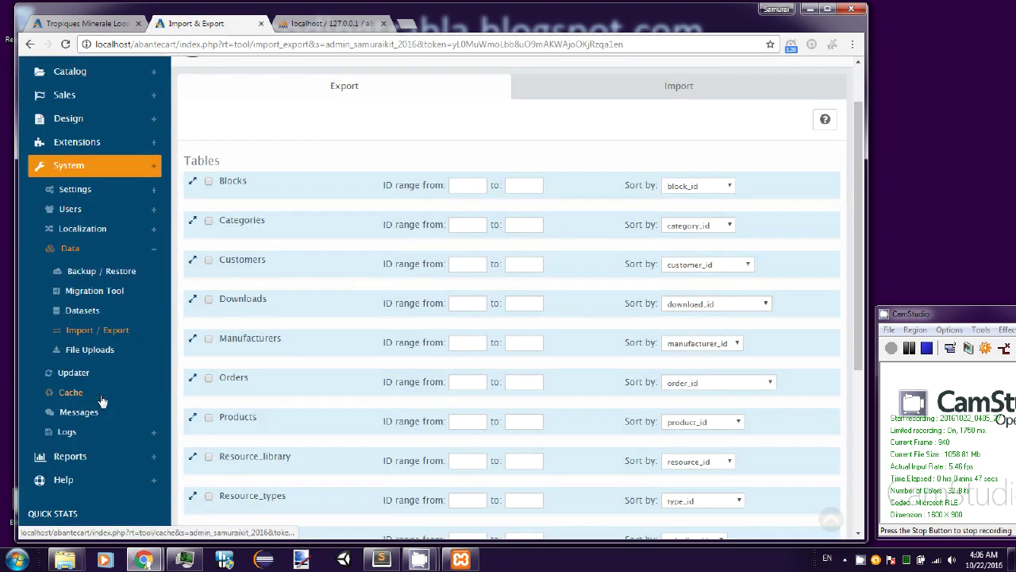
pyautogui.scroll(-1, 101, 401)
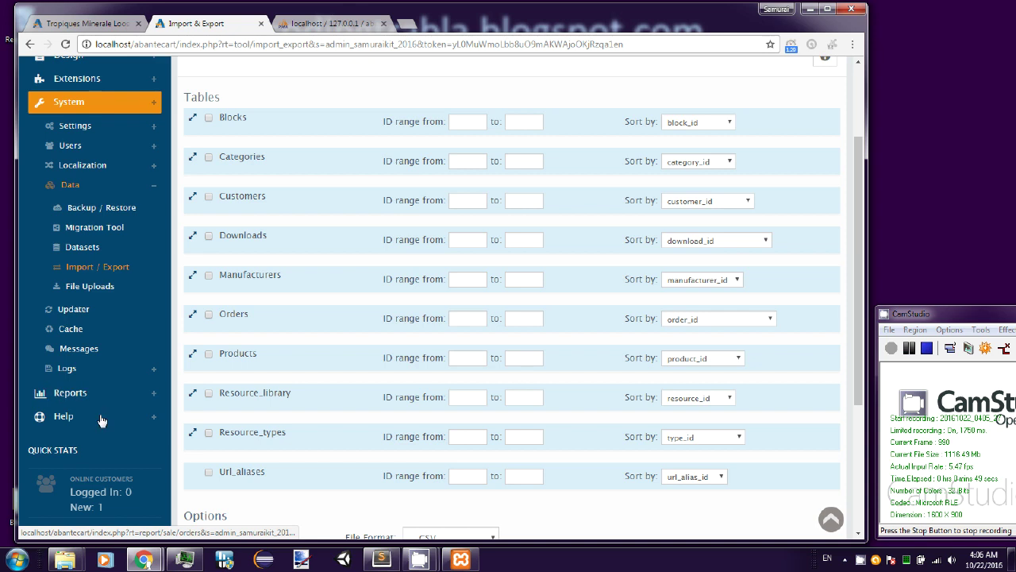
pyautogui.click(98, 286)
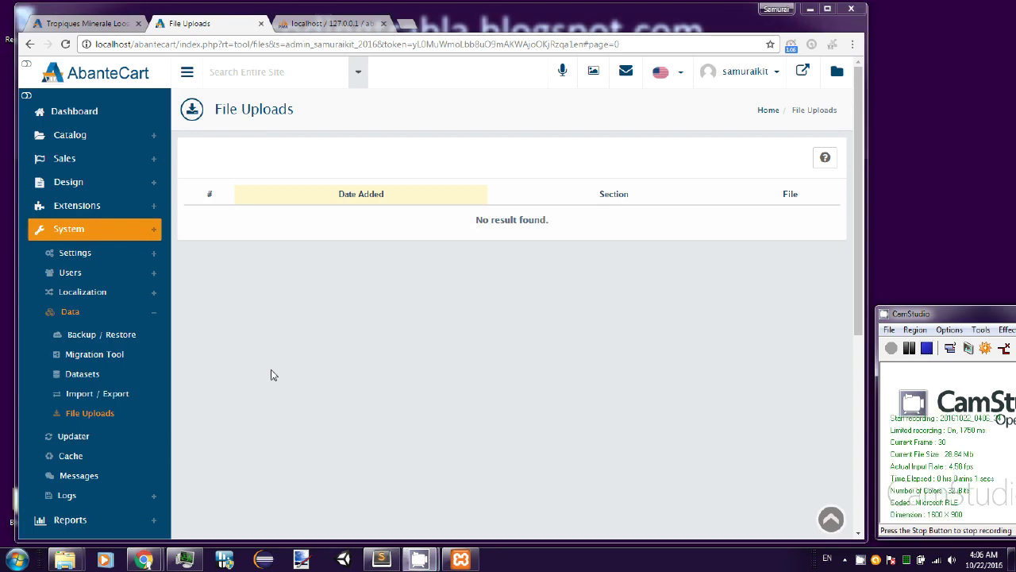
# - Review the Install/Upgrade History log, then the Sales Orders report
pyautogui.click(76, 495)
pyautogui.scroll(-2, 208, 449)
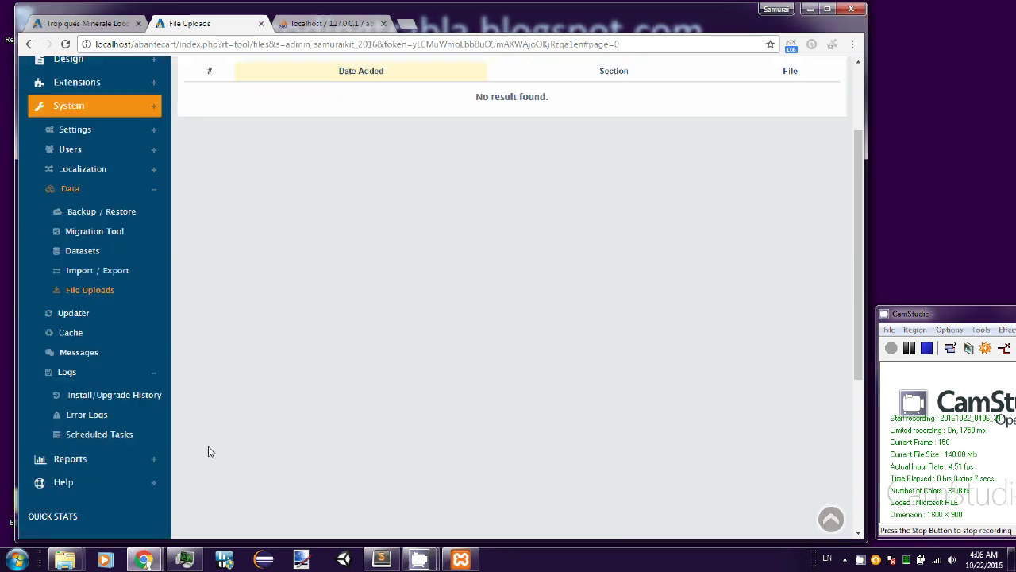
pyautogui.click(146, 394)
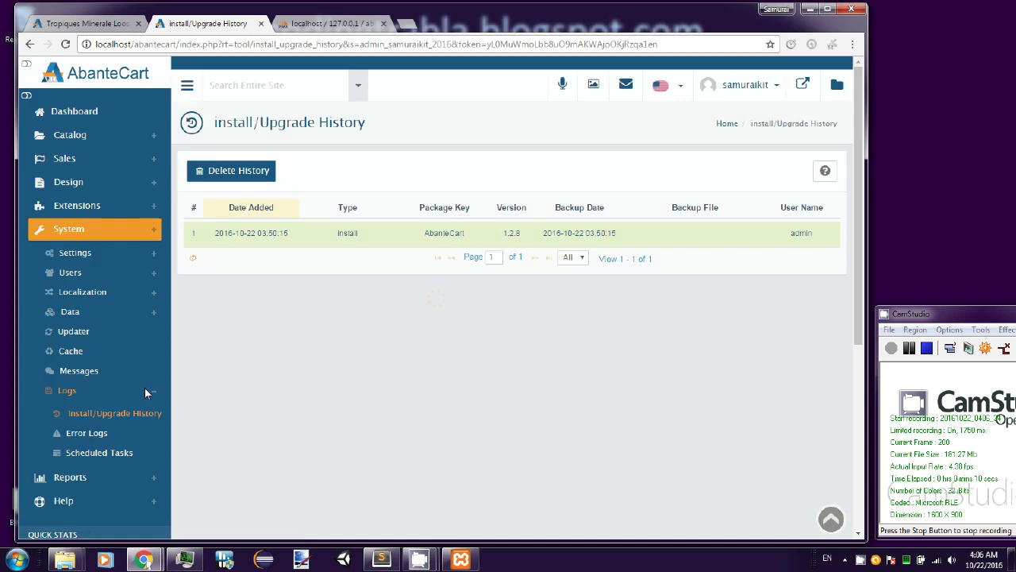
pyautogui.scroll(-3, 202, 386)
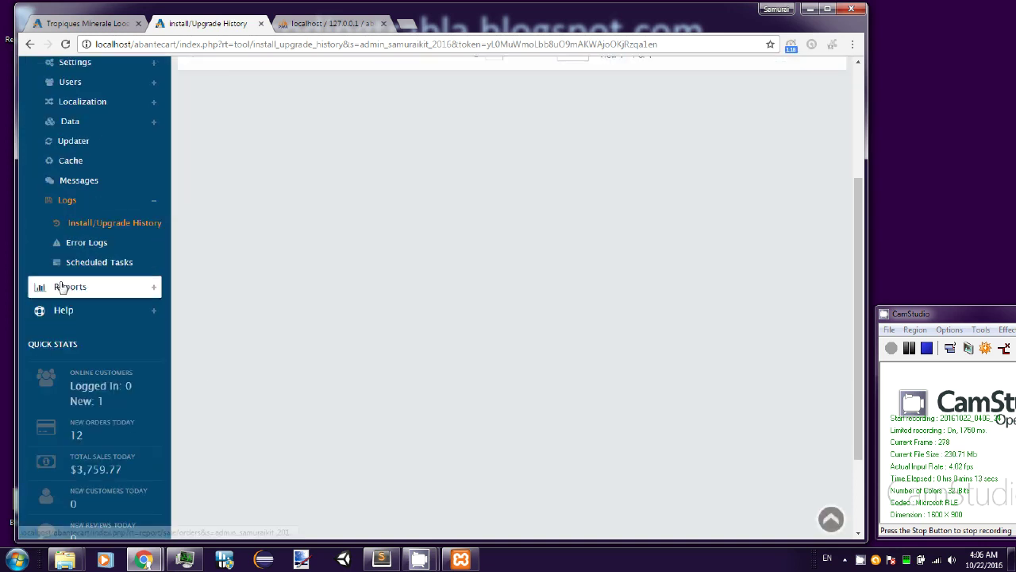
pyautogui.click(52, 286)
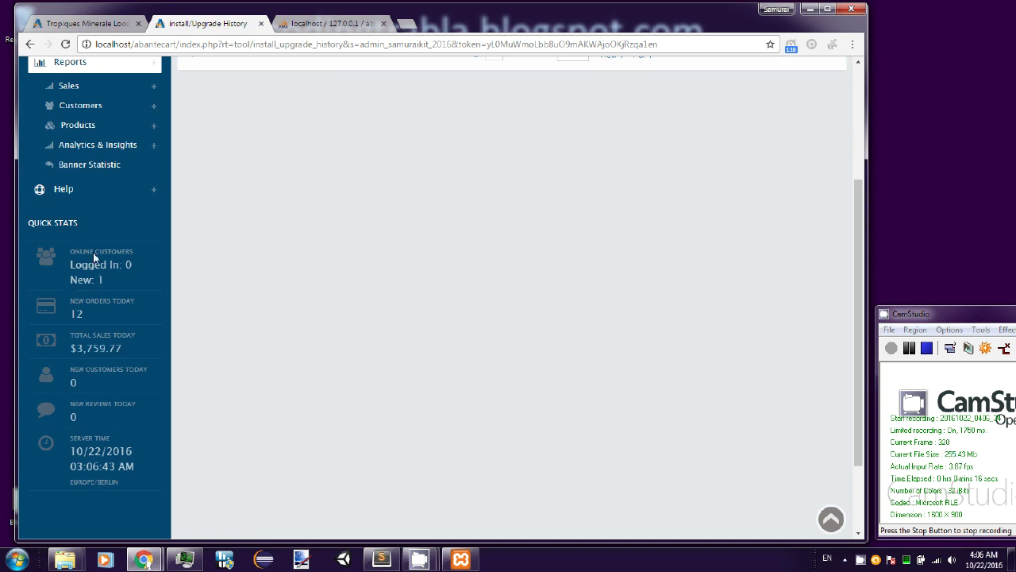
pyautogui.scroll(1, 119, 265)
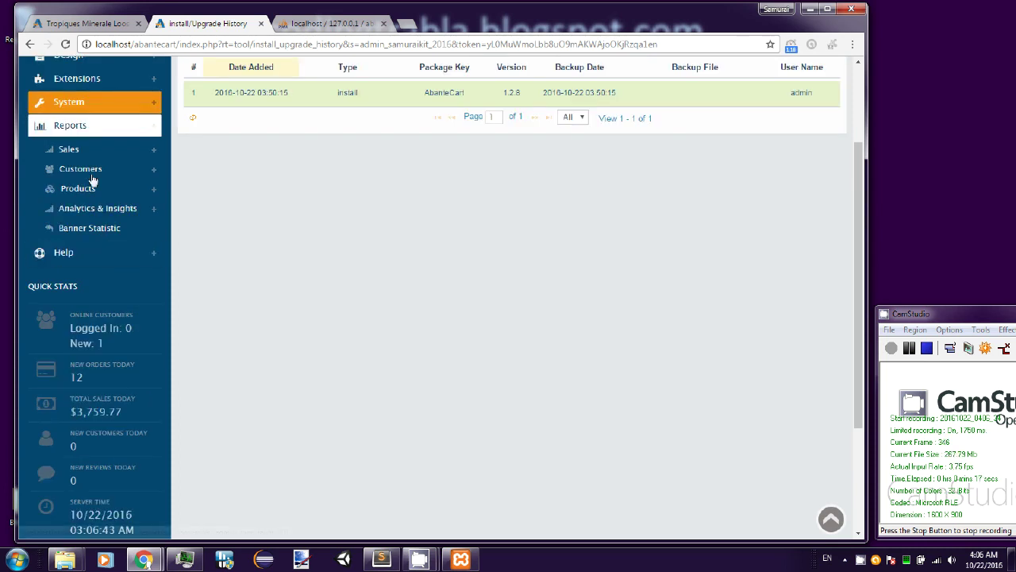
pyautogui.click(70, 149)
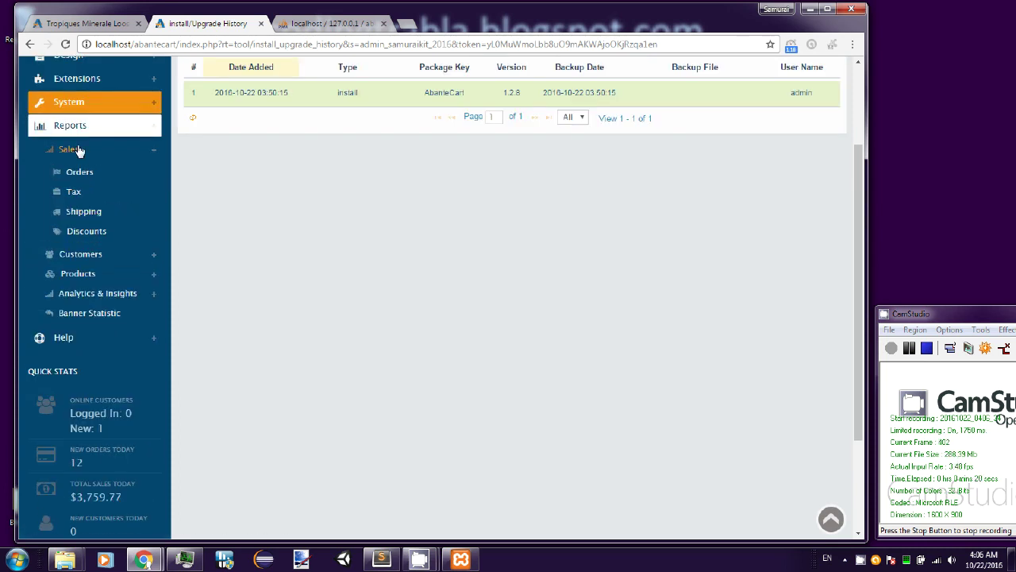
pyautogui.click(85, 173)
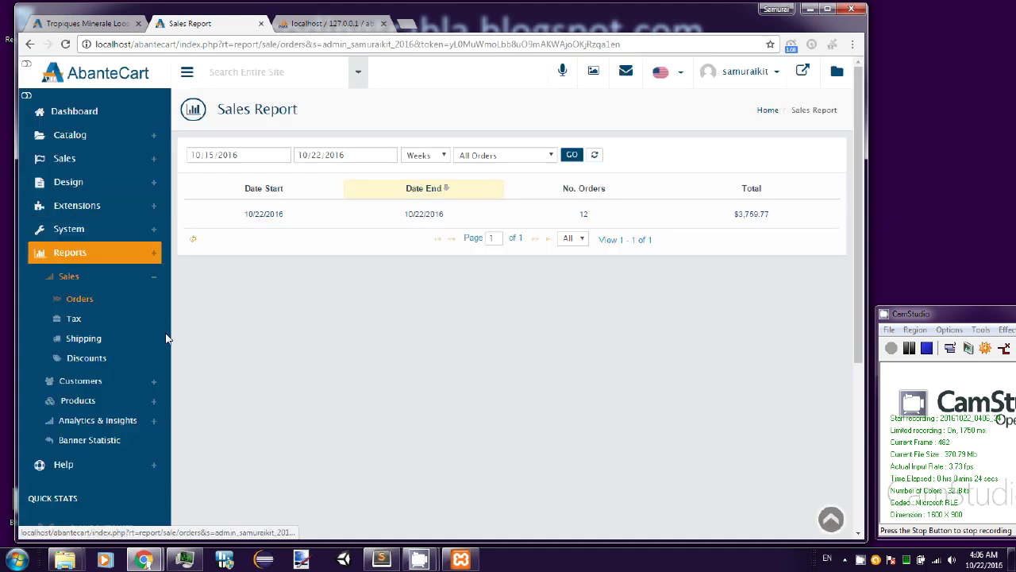
# - Open the Banner Statistic report: ten banners, one view each, zero clicks and conversions
pyautogui.click(97, 382)
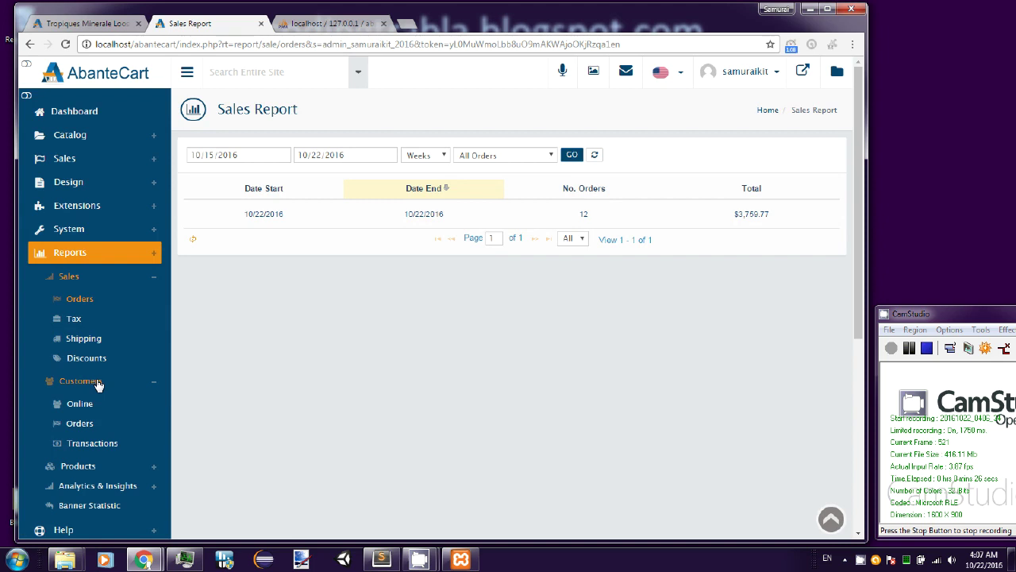
pyautogui.click(110, 466)
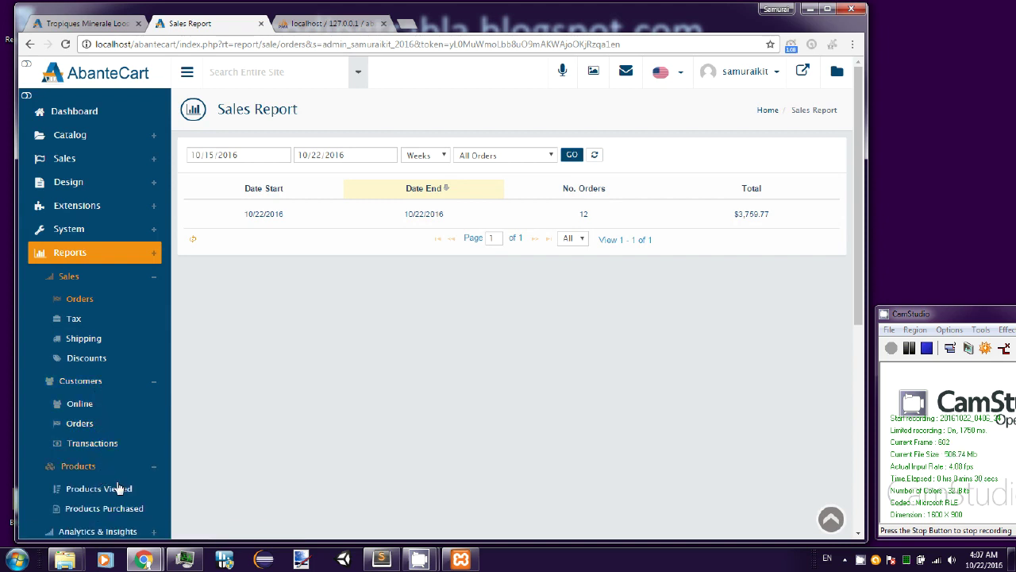
pyautogui.scroll(-1, 115, 484)
pyautogui.click(126, 476)
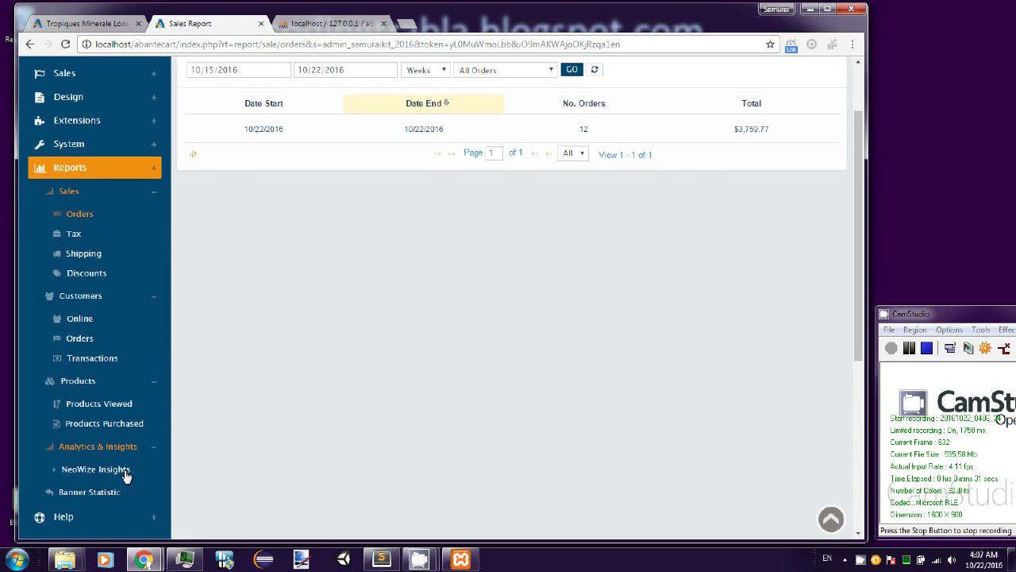
pyautogui.scroll(-1, 115, 456)
pyautogui.click(118, 453)
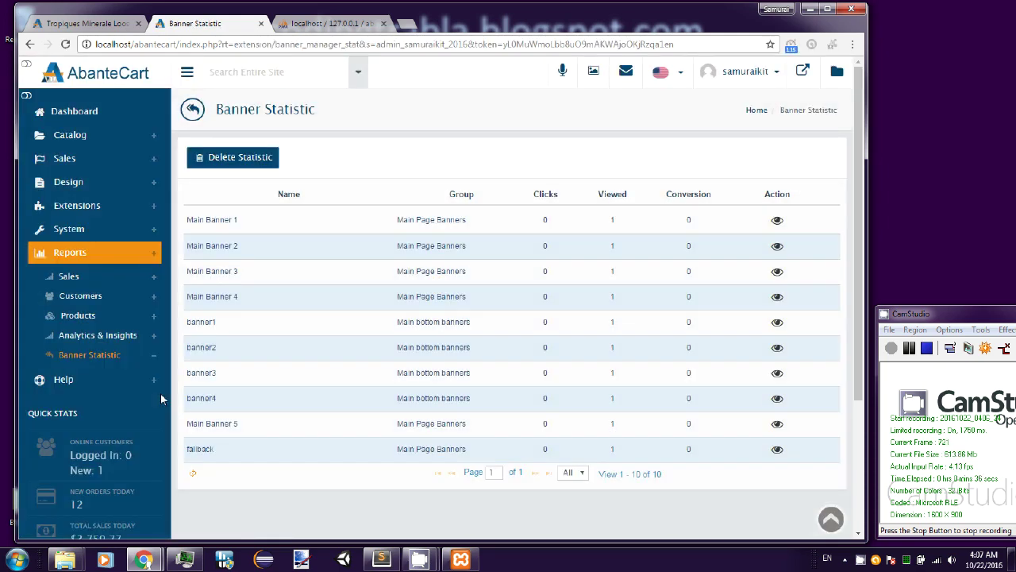
# - Preview the Coding Trabla Super Store storefront, close the external site tab, and show New Orders
pyautogui.click(804, 72)
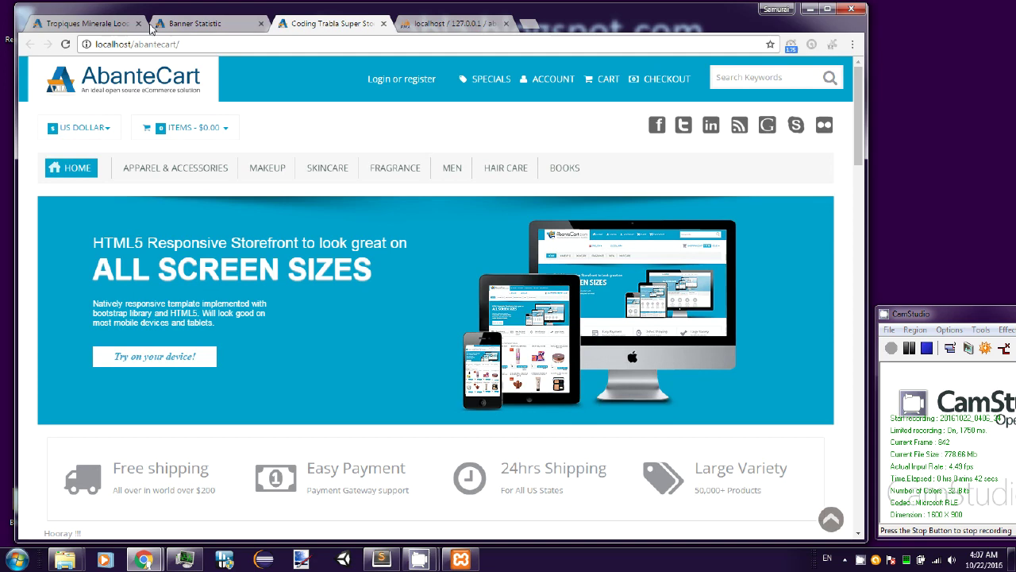
pyautogui.click(139, 24)
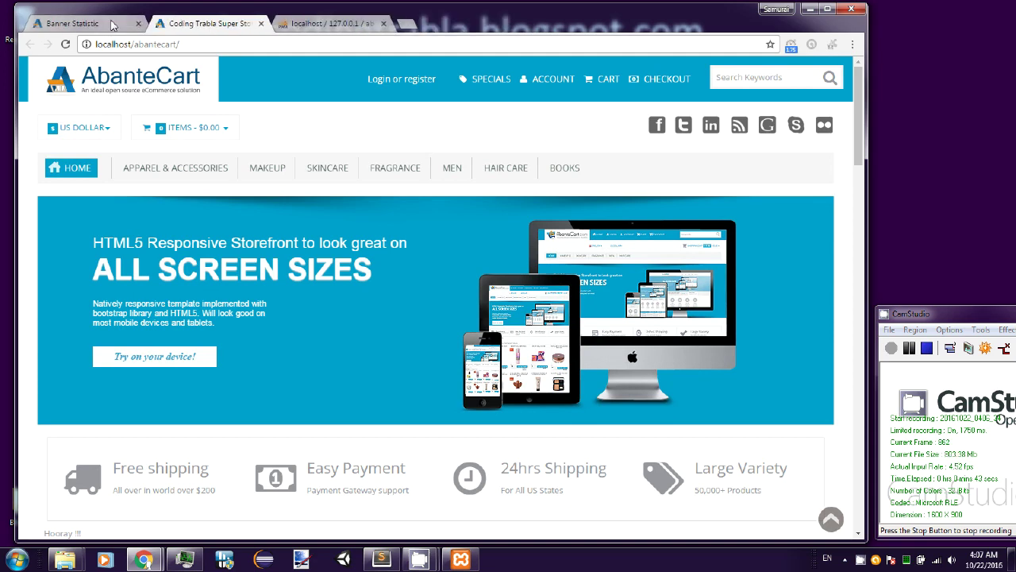
pyautogui.click(112, 24)
pyautogui.scroll(-1, 855, 116)
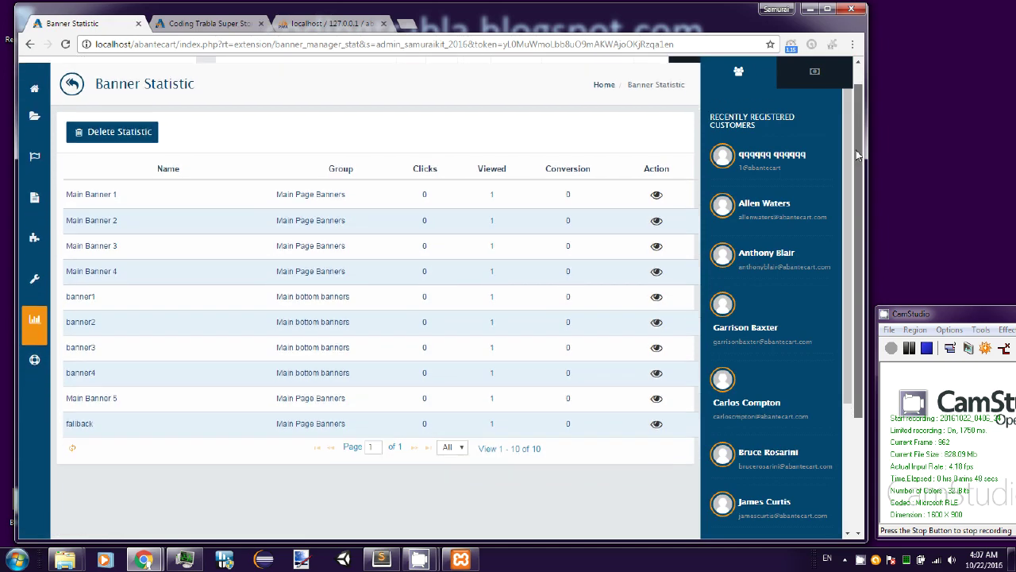
pyautogui.scroll(1, 855, 116)
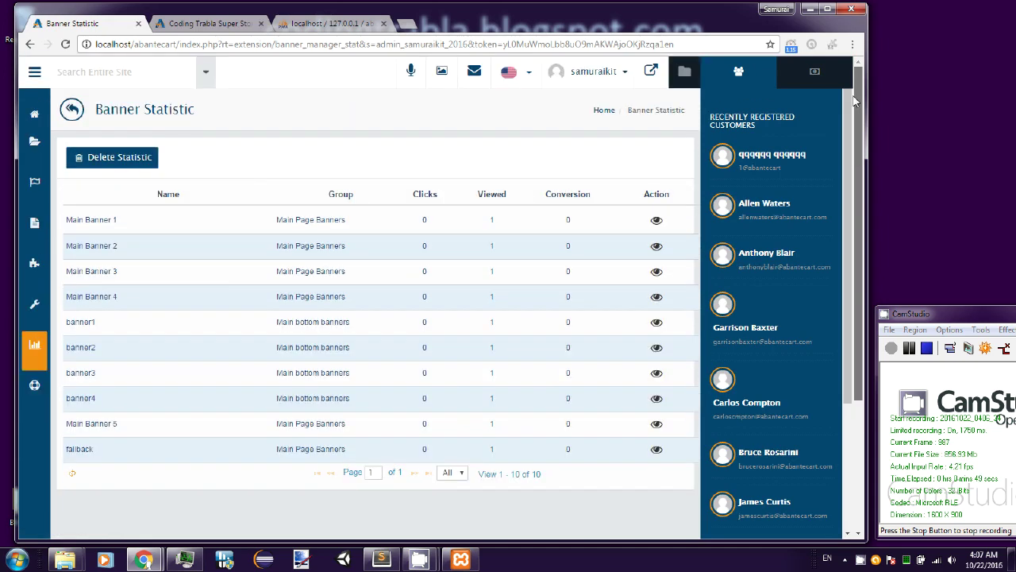
pyautogui.click(817, 72)
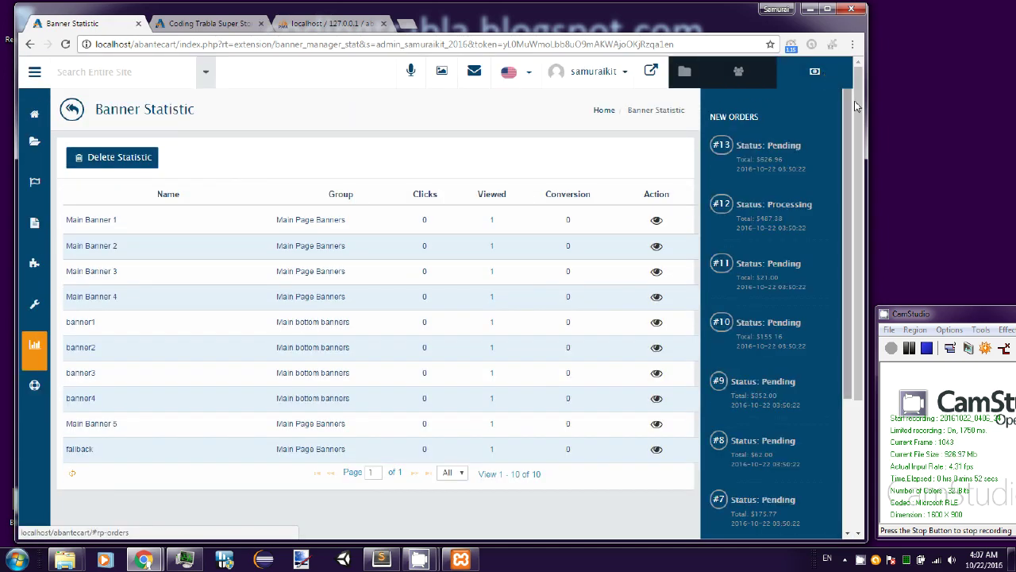